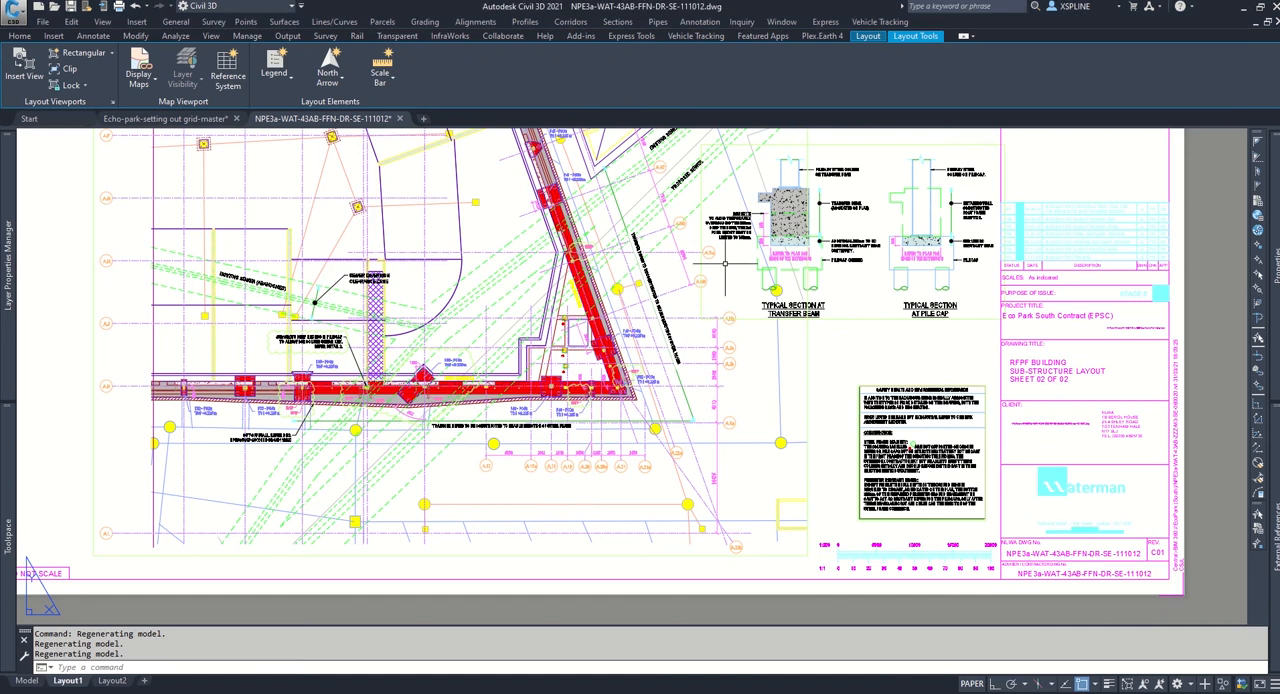
Step: Switch to the Echo-park-setting out grid-master drawing and identify the coordinates of the marker labelled E 535754.201, N 192473.765 with ID
click(173, 120)
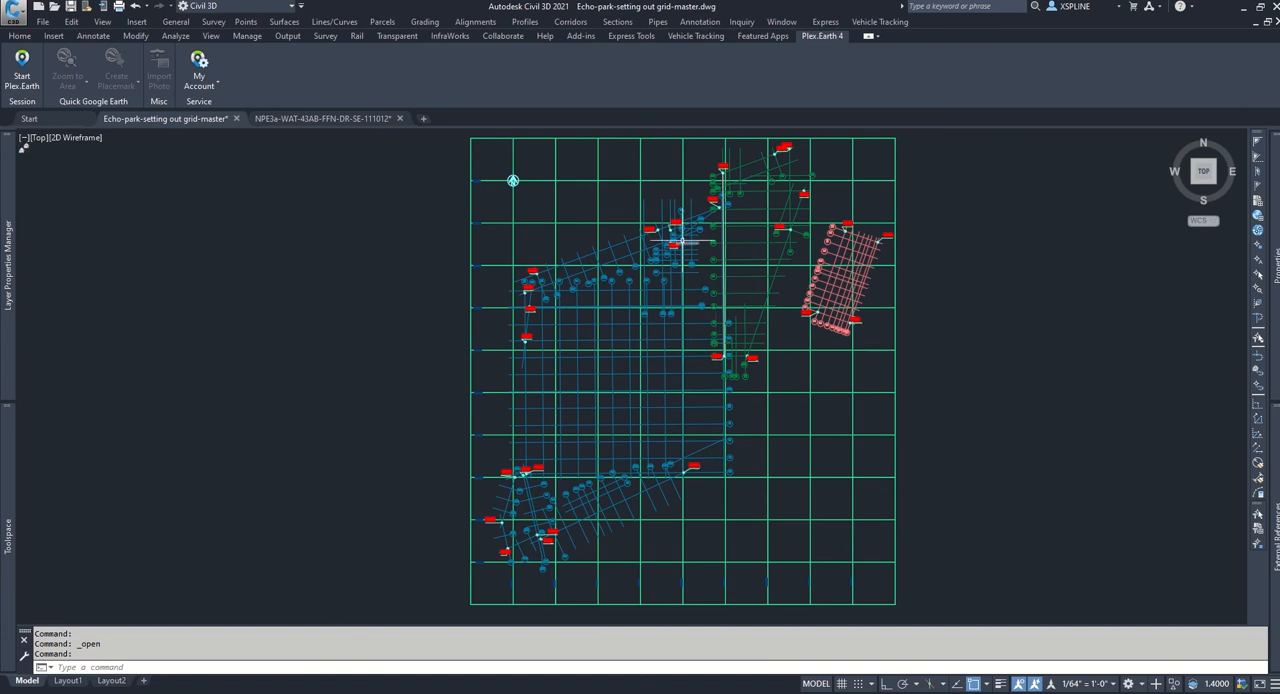
scroll(660, 225, up, 4)
scroll(611, 216, up, 6)
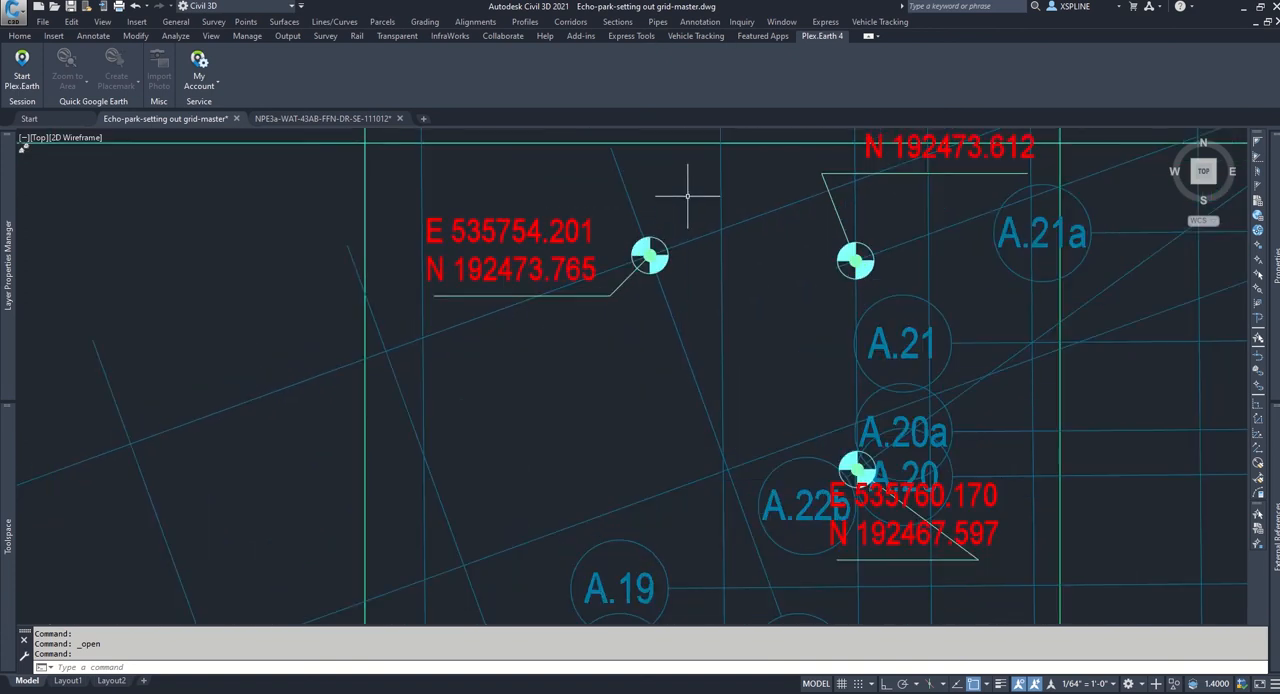
text(ID)
key(Return)
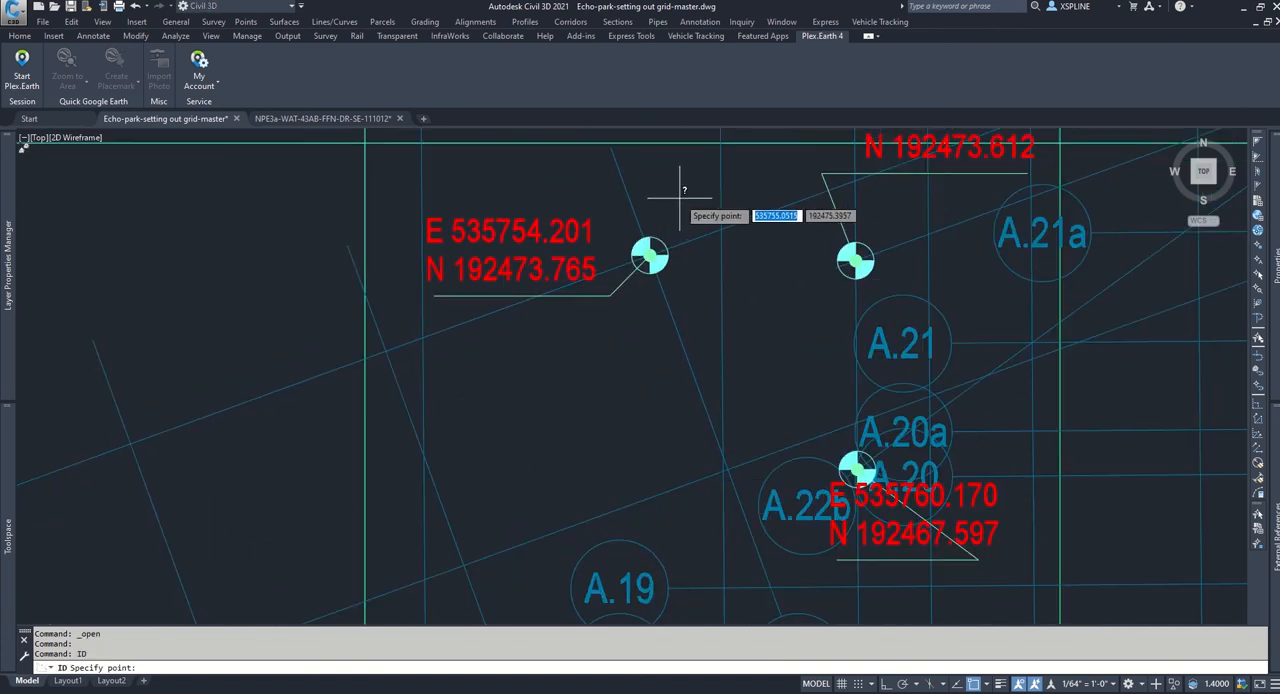
click(650, 256)
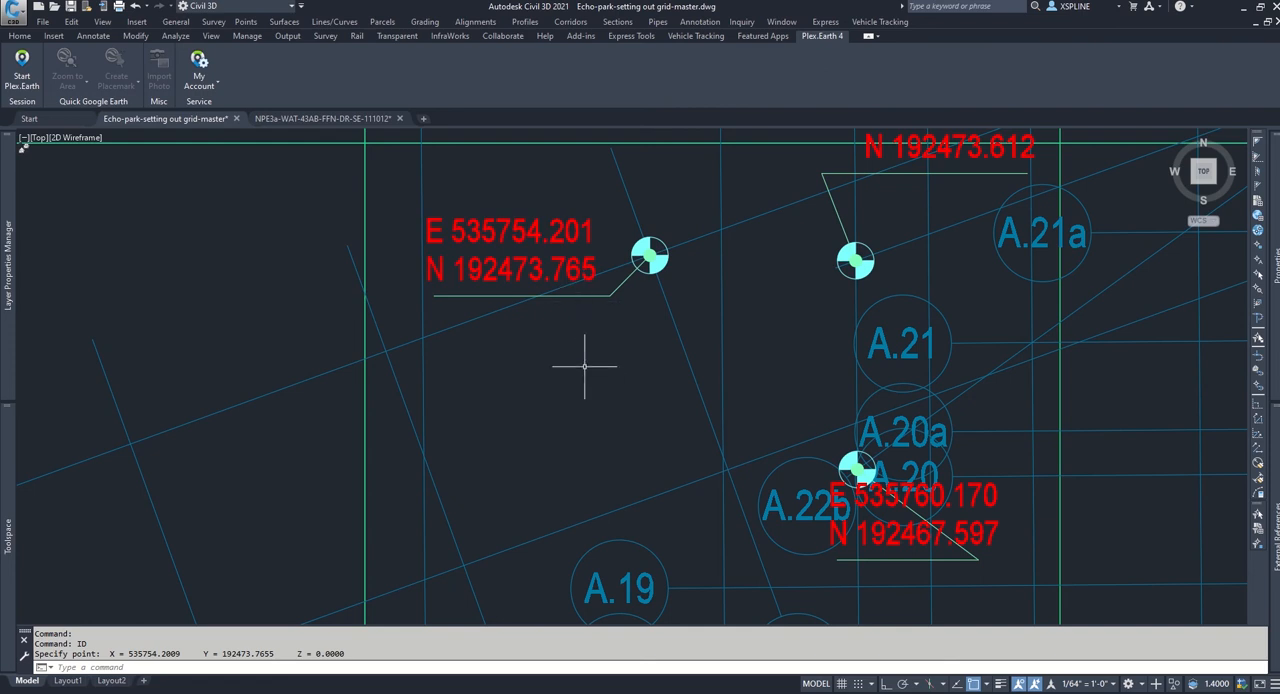
Step: Examine the overall setting-out grid and its blue gridlines in the master drawing
scroll(591, 374, down, 10)
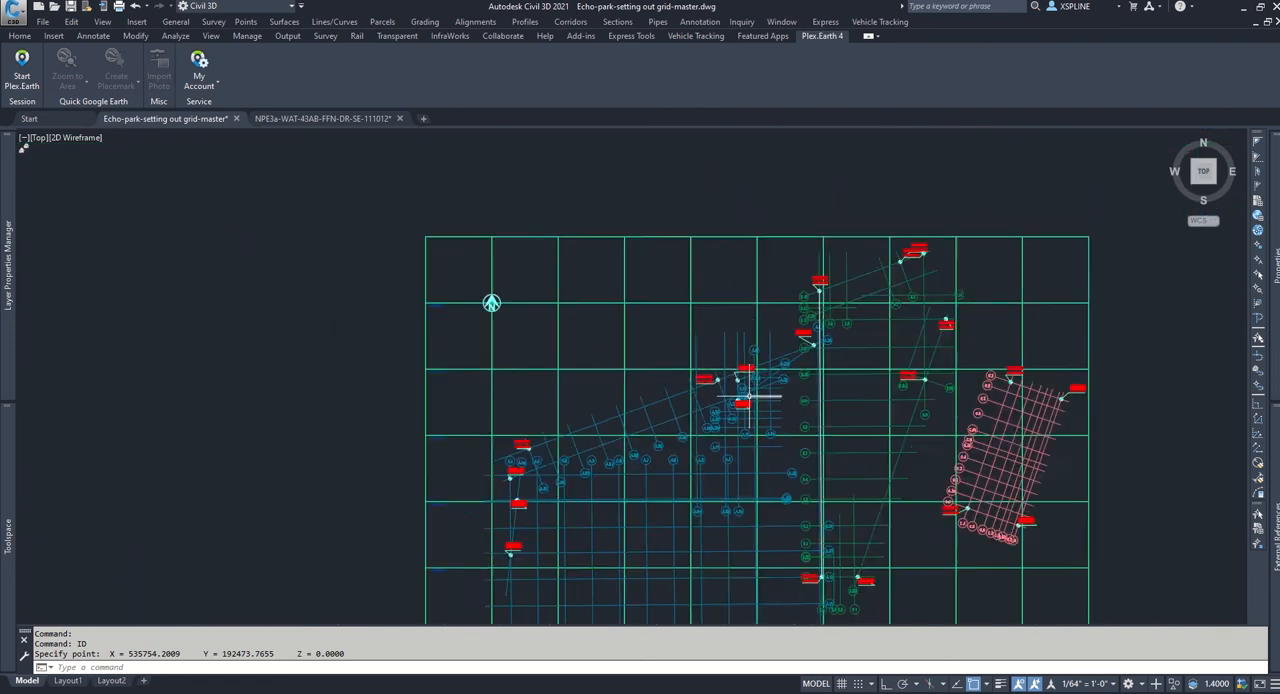
middle_drag(775, 402, 674, 251)
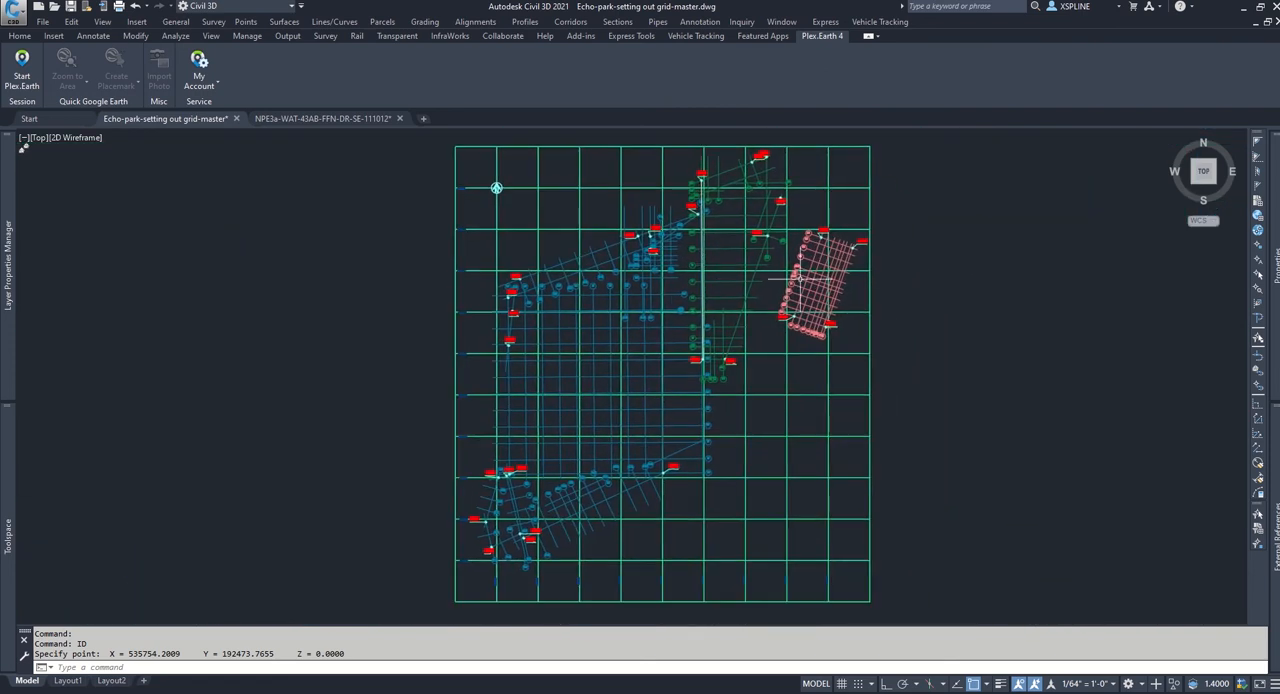
key(Escape)
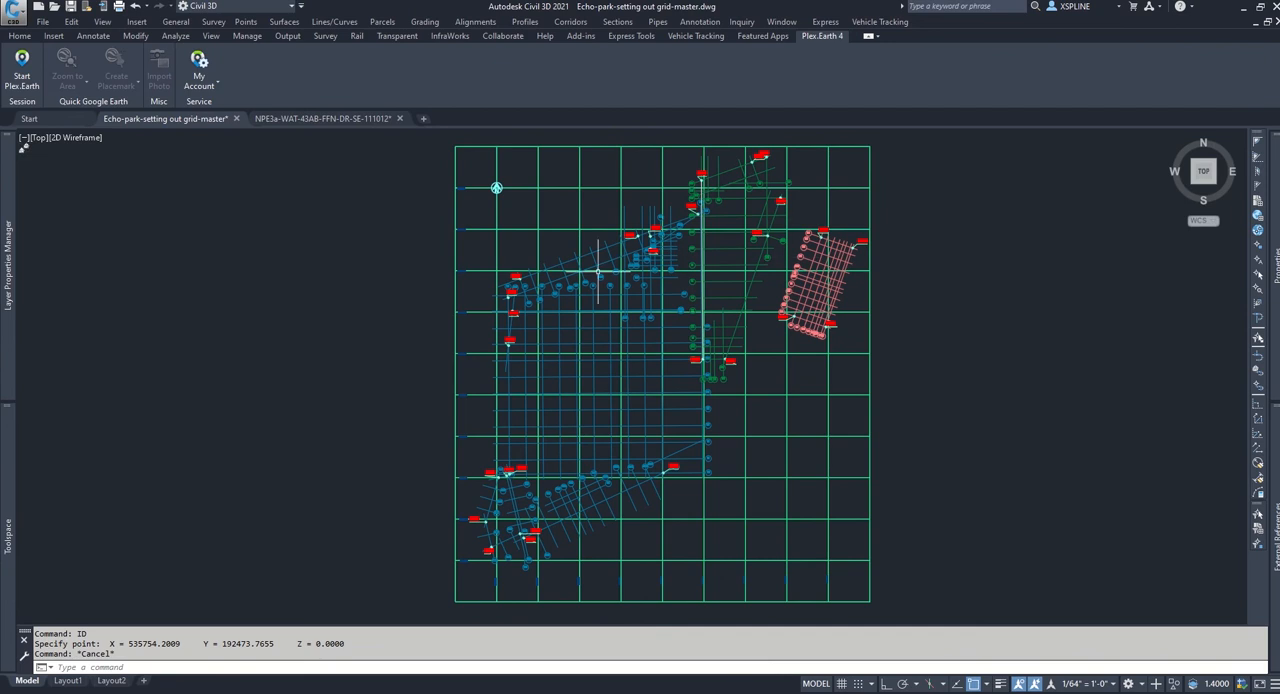
scroll(595, 270, up, 4)
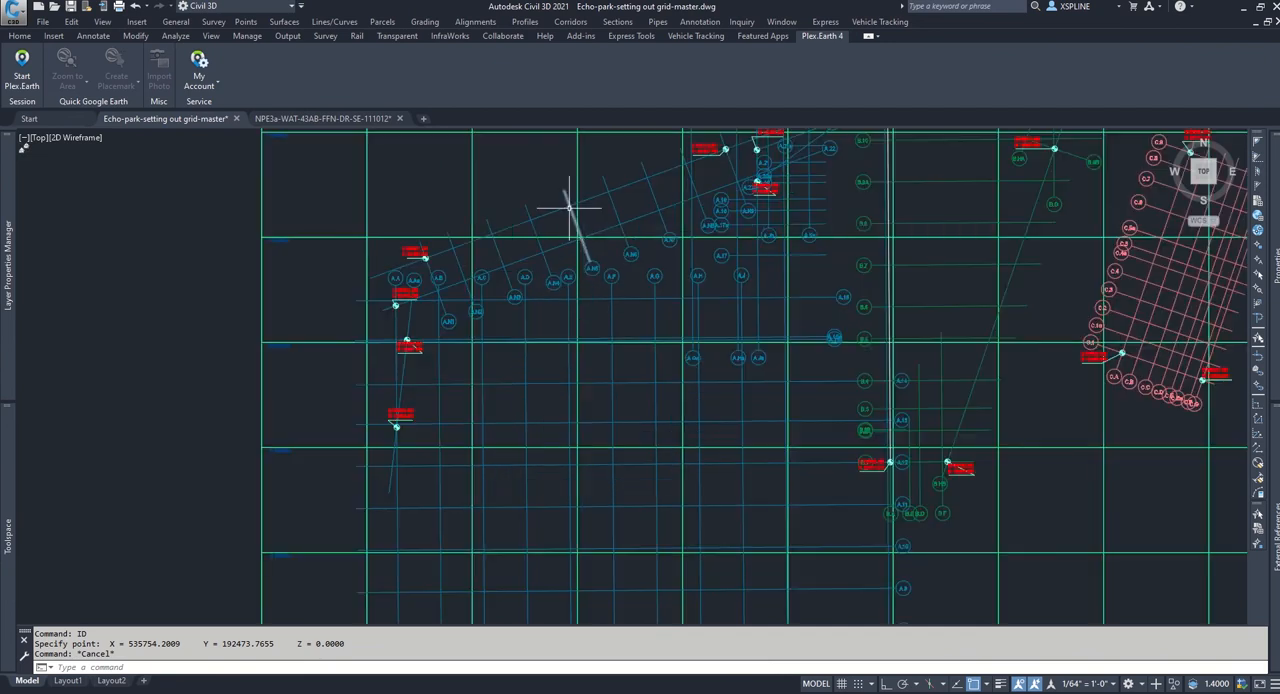
scroll(572, 207, up, 2)
scroll(568, 208, down, 2)
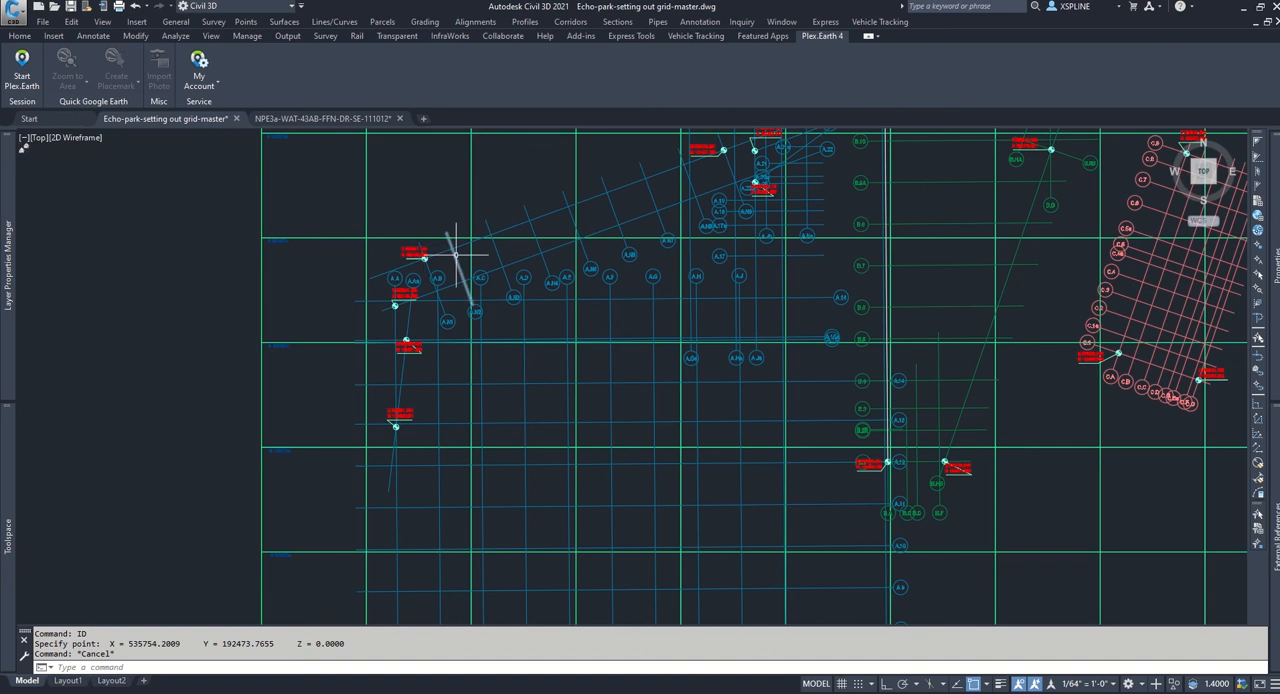
scroll(744, 322, down, 4)
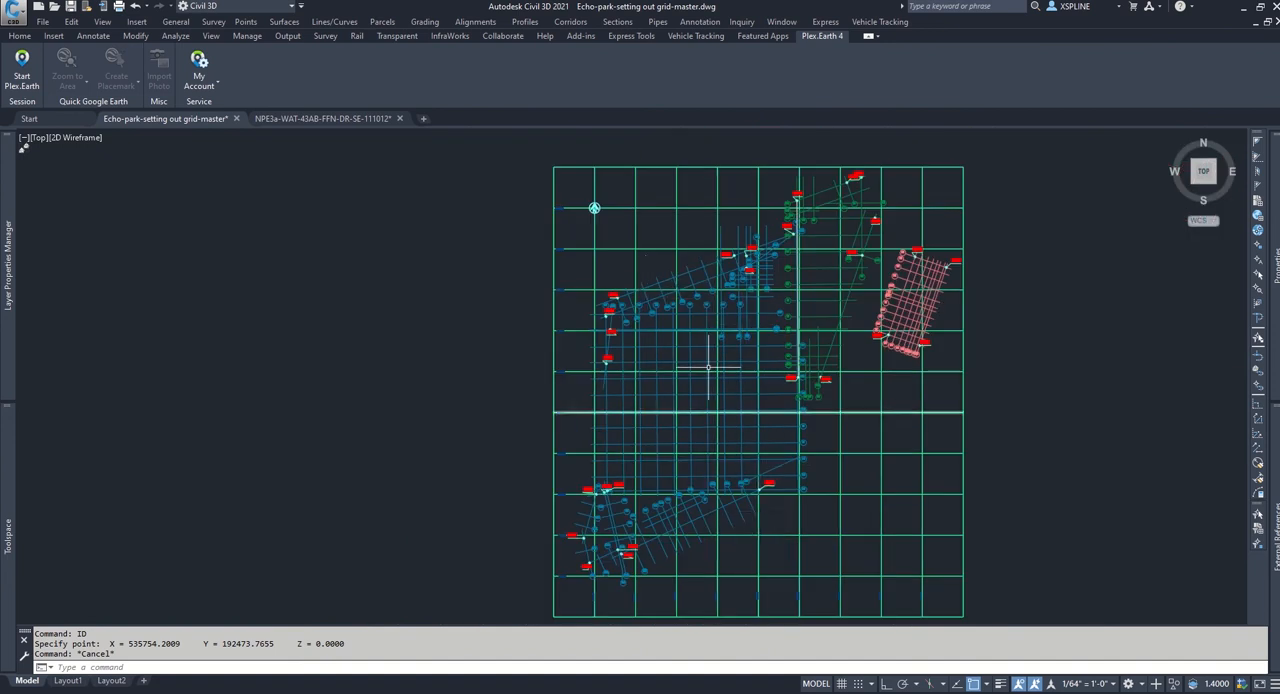
Step: Switch to the NPE3a-WAT-43AB-FFN-DR-SE-111012 drawing and show the whole sub-structure plan in model space
click(338, 119)
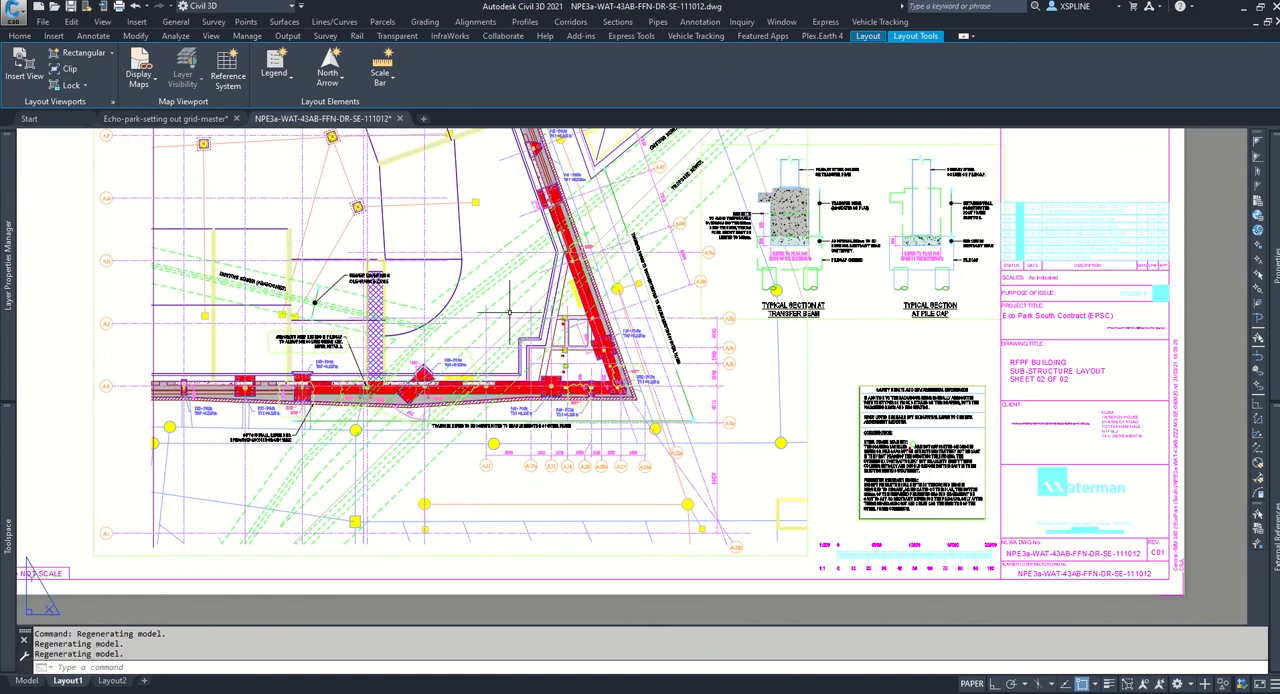
click(24, 681)
scroll(552, 323, down, 4)
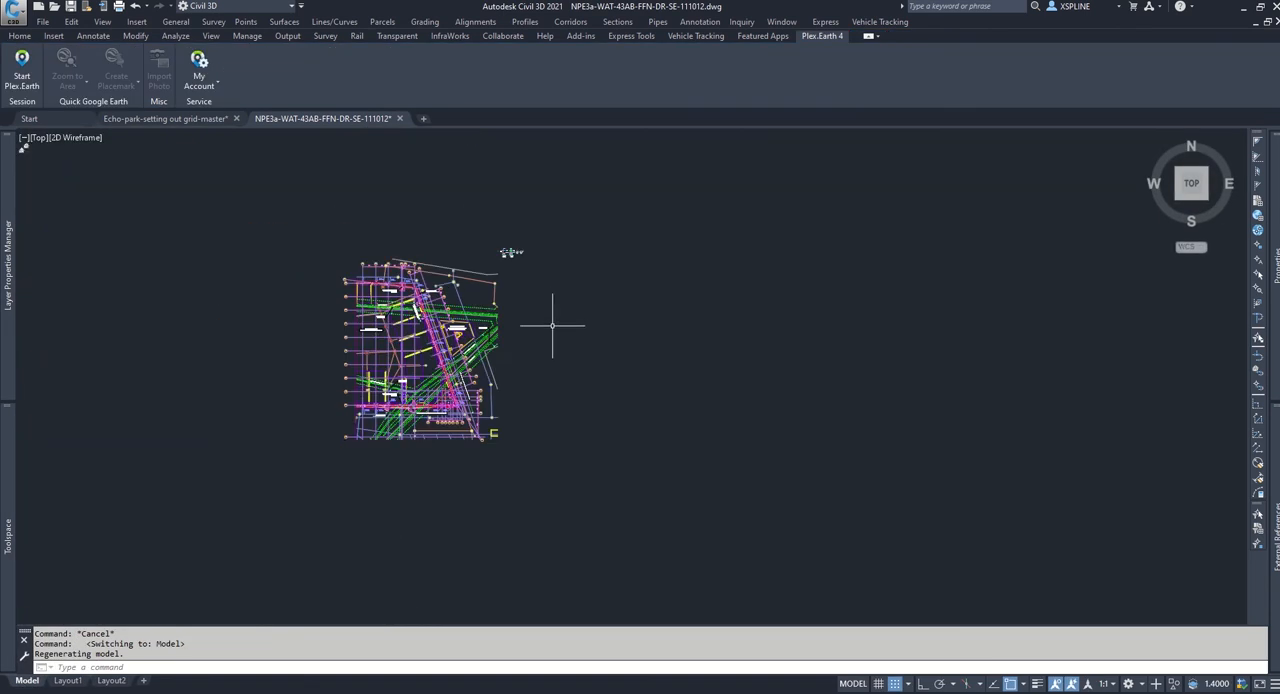
mouse_move(427, 337)
middle_down()
mouse_move(537, 326)
mouse_move(790, 350)
middle_up()
scroll(790, 350, up, 4)
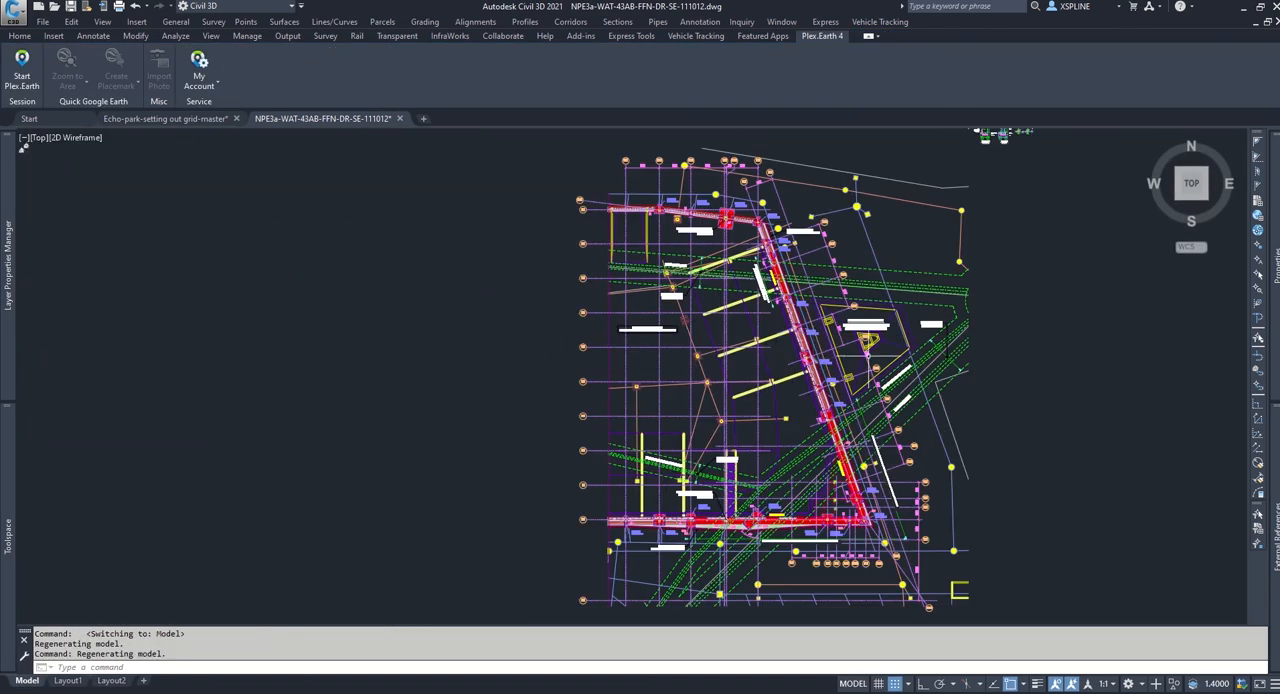
Step: Measure the spacing between gridlines A.Ha and A.Ja with DIST
scroll(928, 498, up, 4)
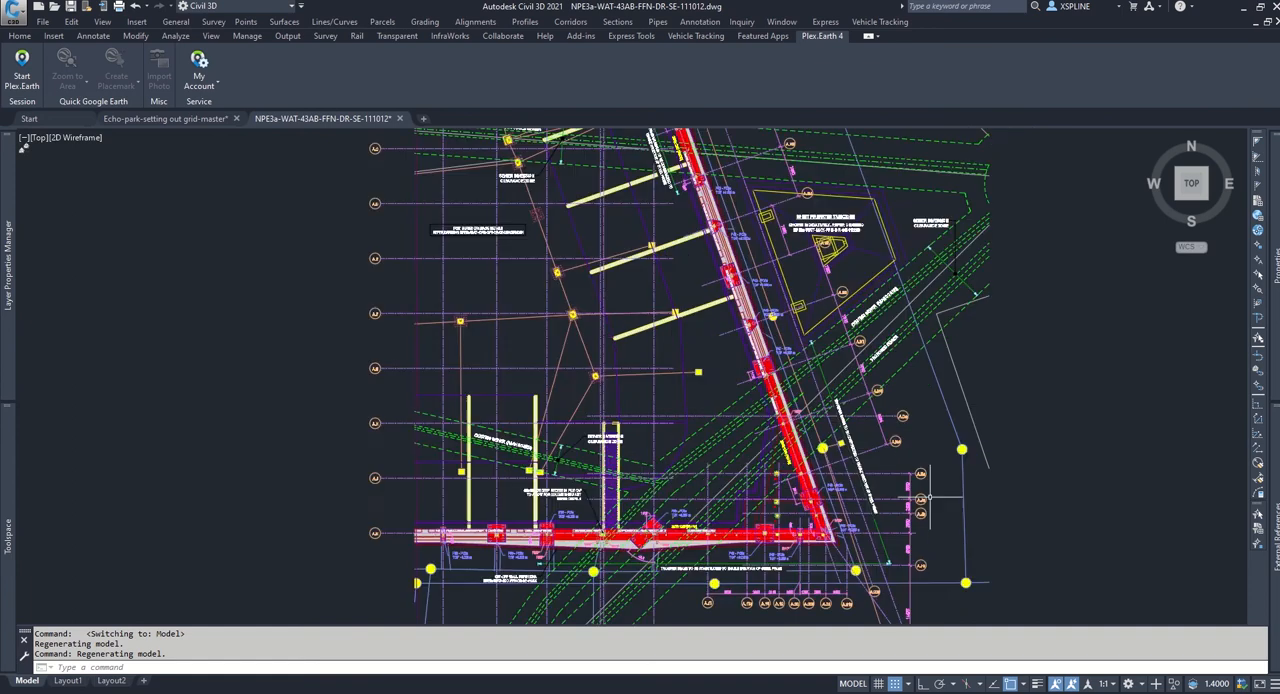
middle_drag(924, 484, 884, 354)
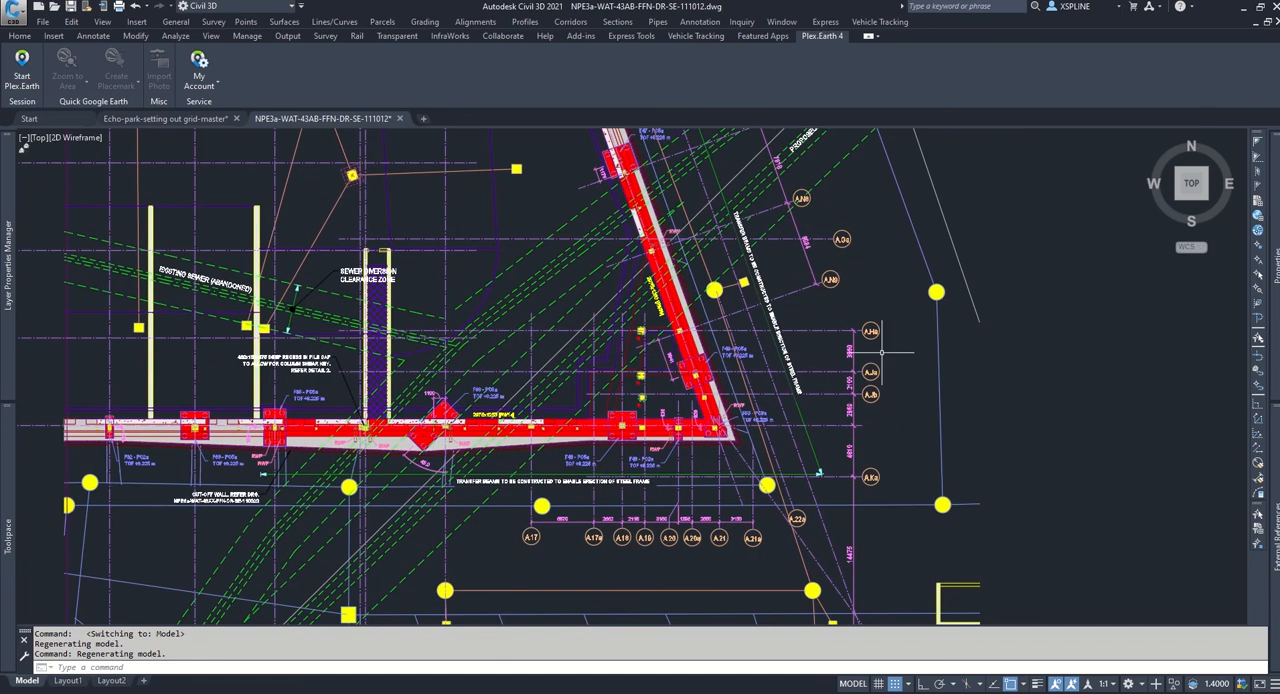
scroll(885, 352, up, 2)
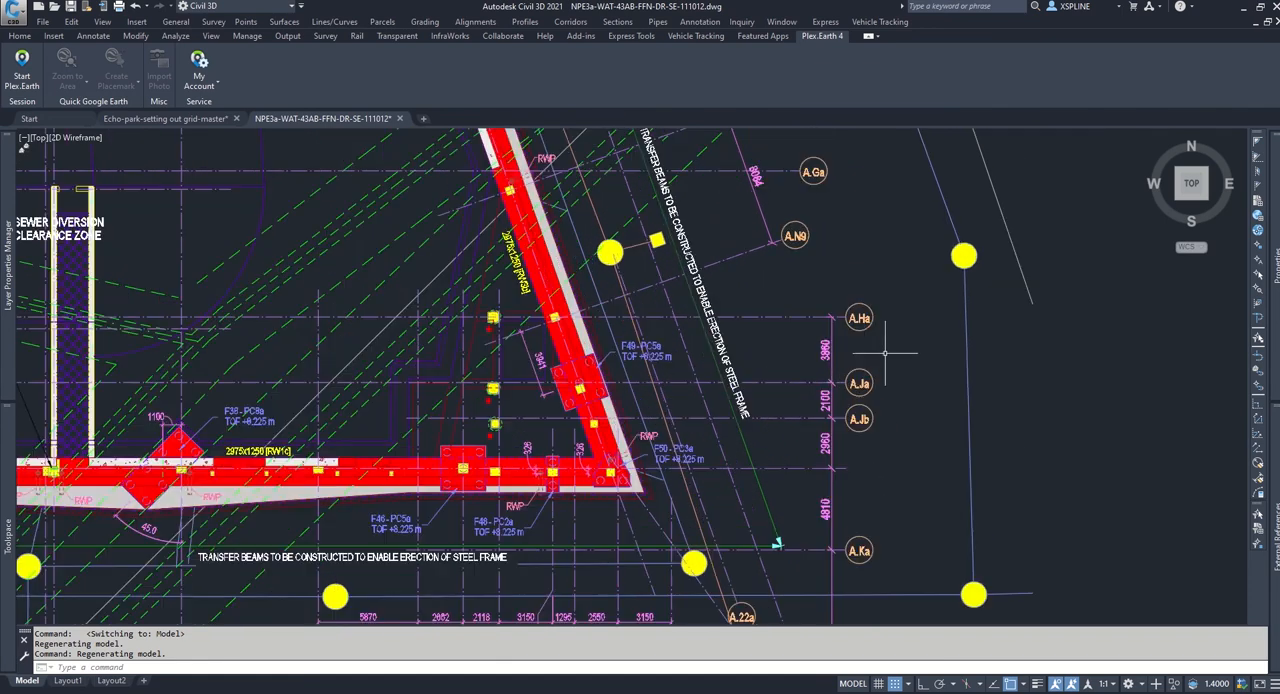
scroll(862, 353, up, 2)
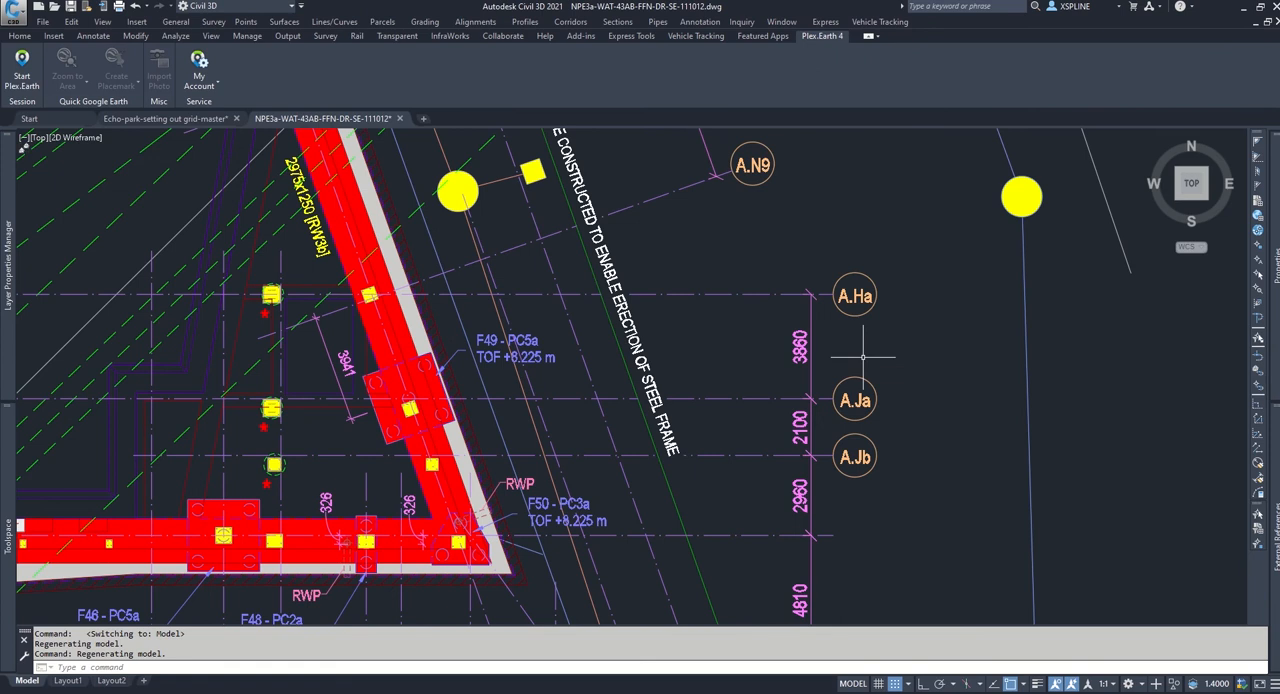
text(DI)
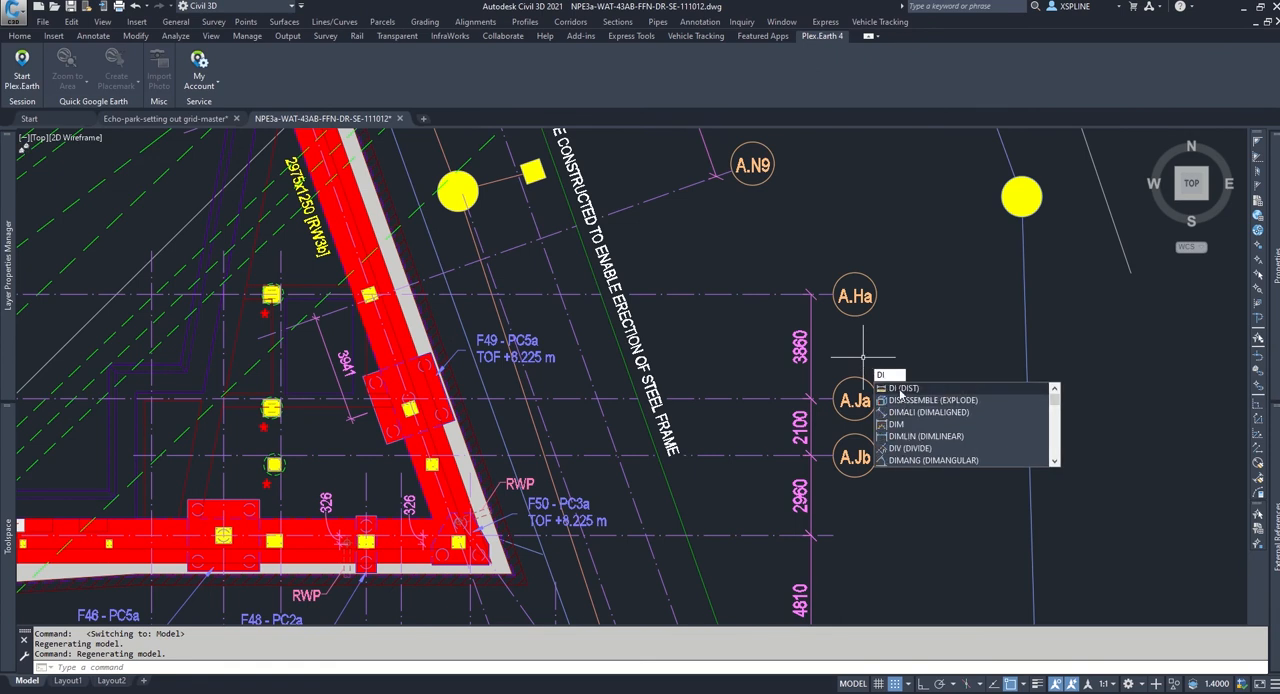
key(Return)
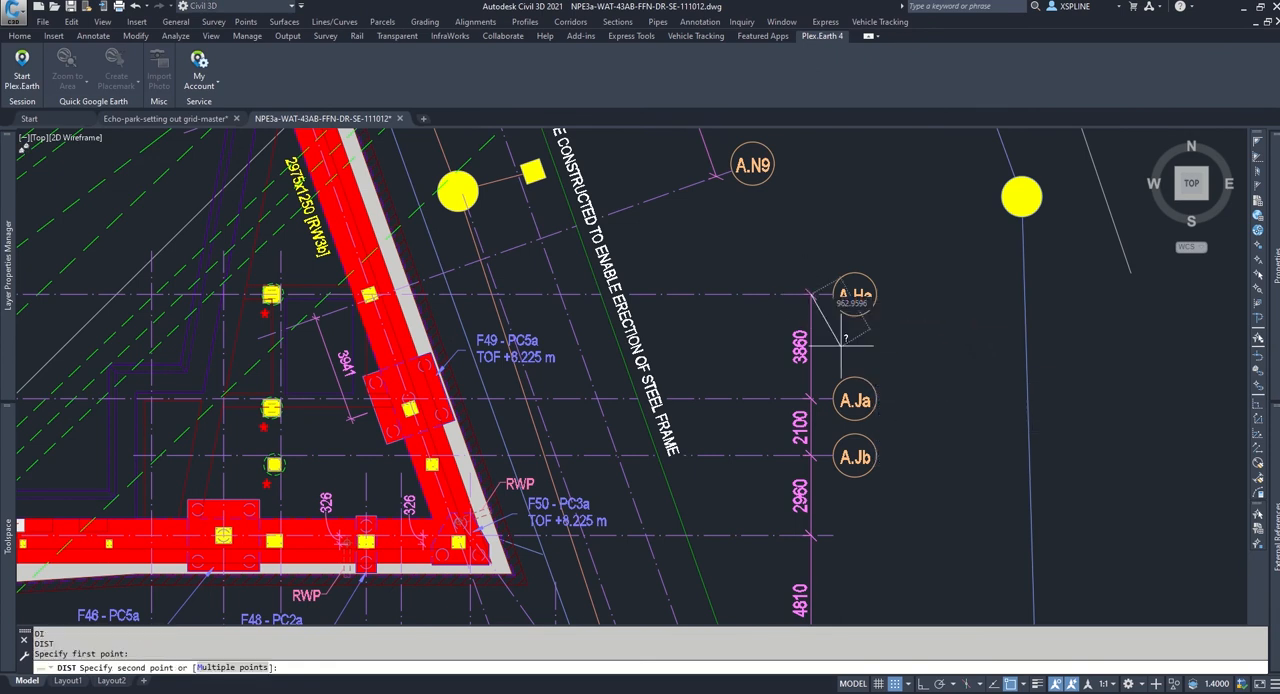
click(811, 294)
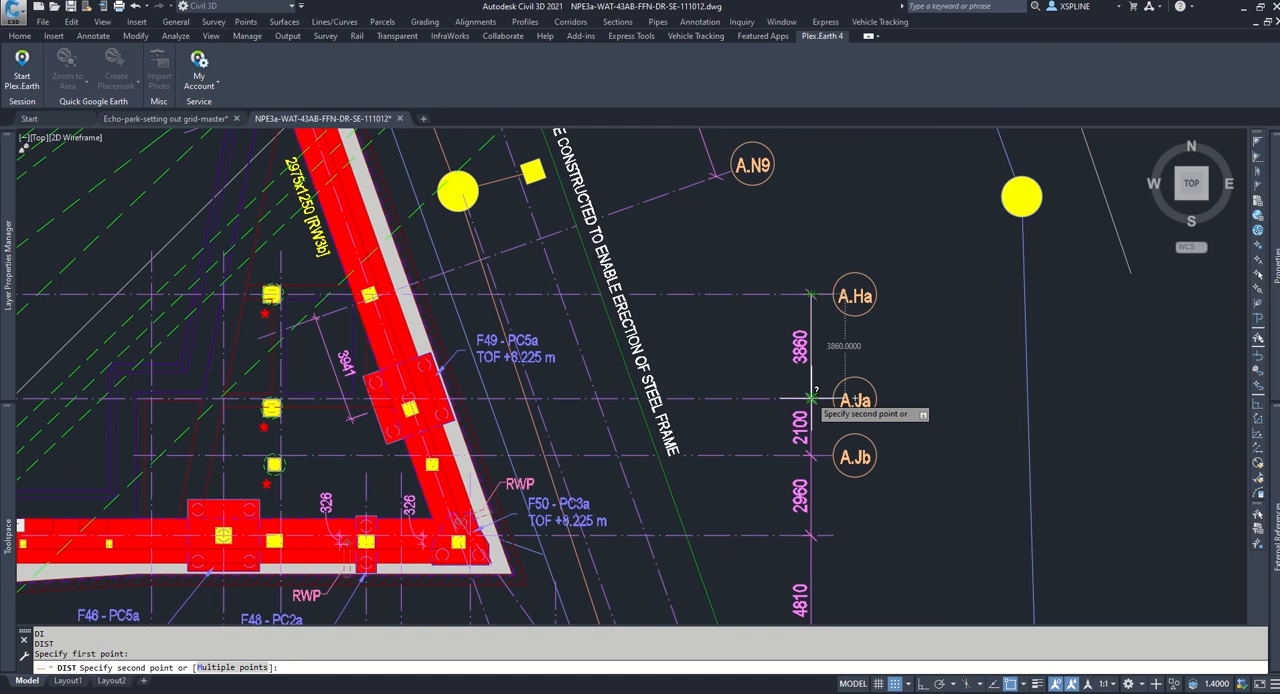
key(Escape)
Step: Select all dimensions similar to the one between gridlines A.N8 and A.N9 and set their Annotative property to Yes
scroll(812, 398, down, 10)
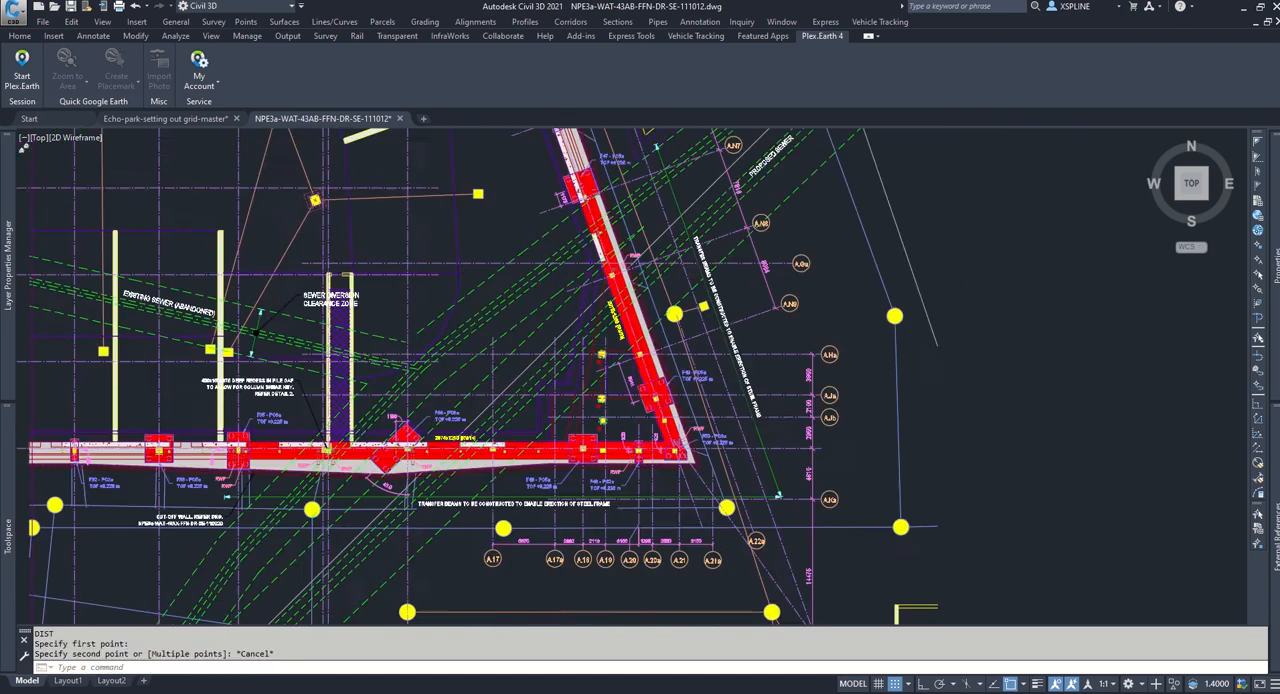
scroll(809, 361, down, 2)
middle_drag(809, 361, 853, 406)
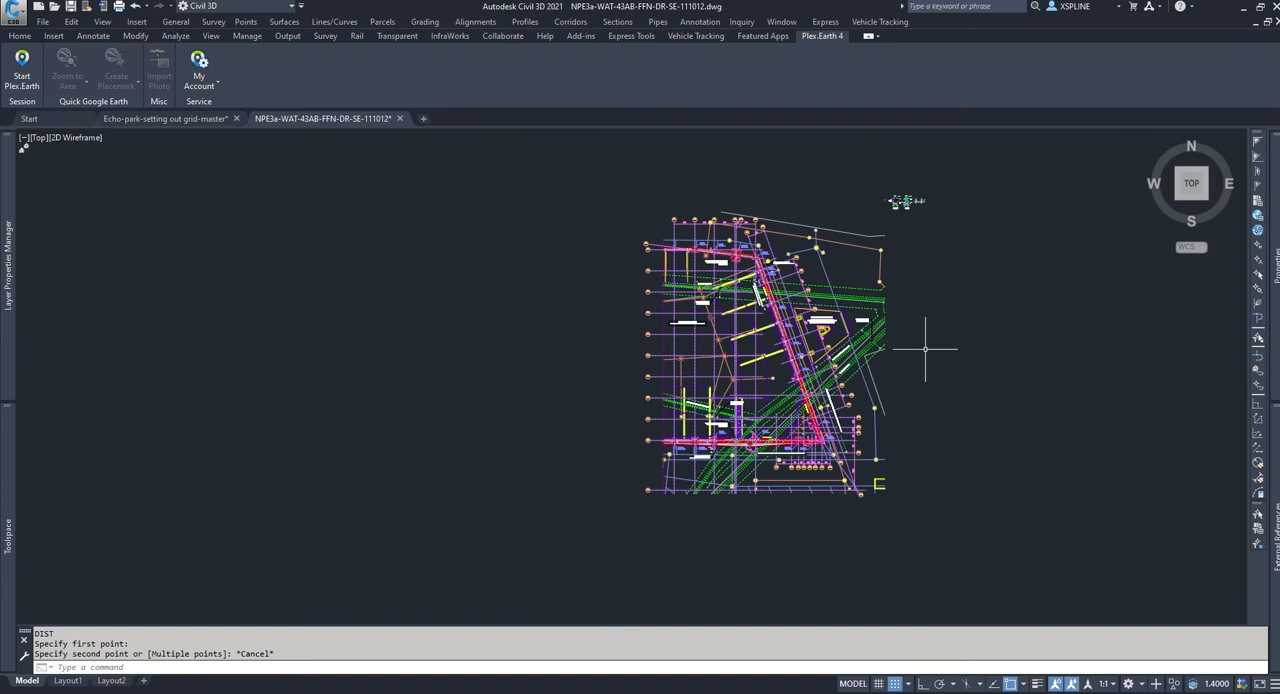
scroll(836, 395, up, 7)
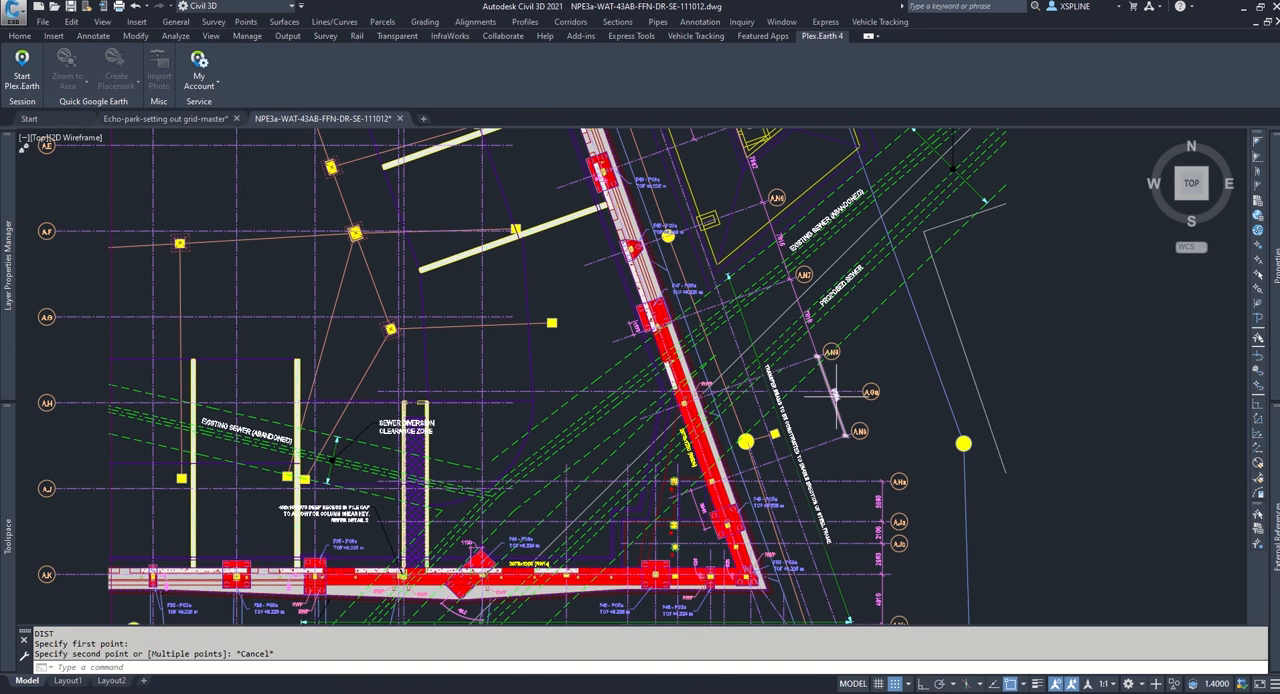
click(836, 397)
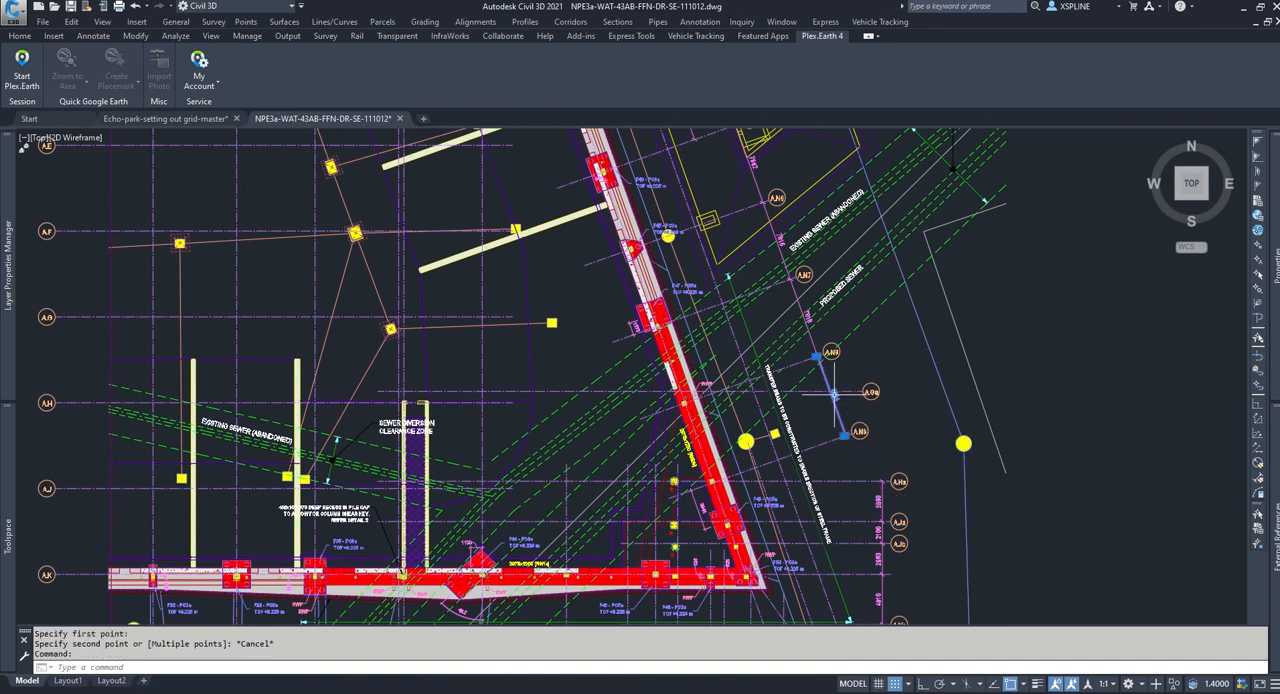
right_click(830, 383)
click(871, 591)
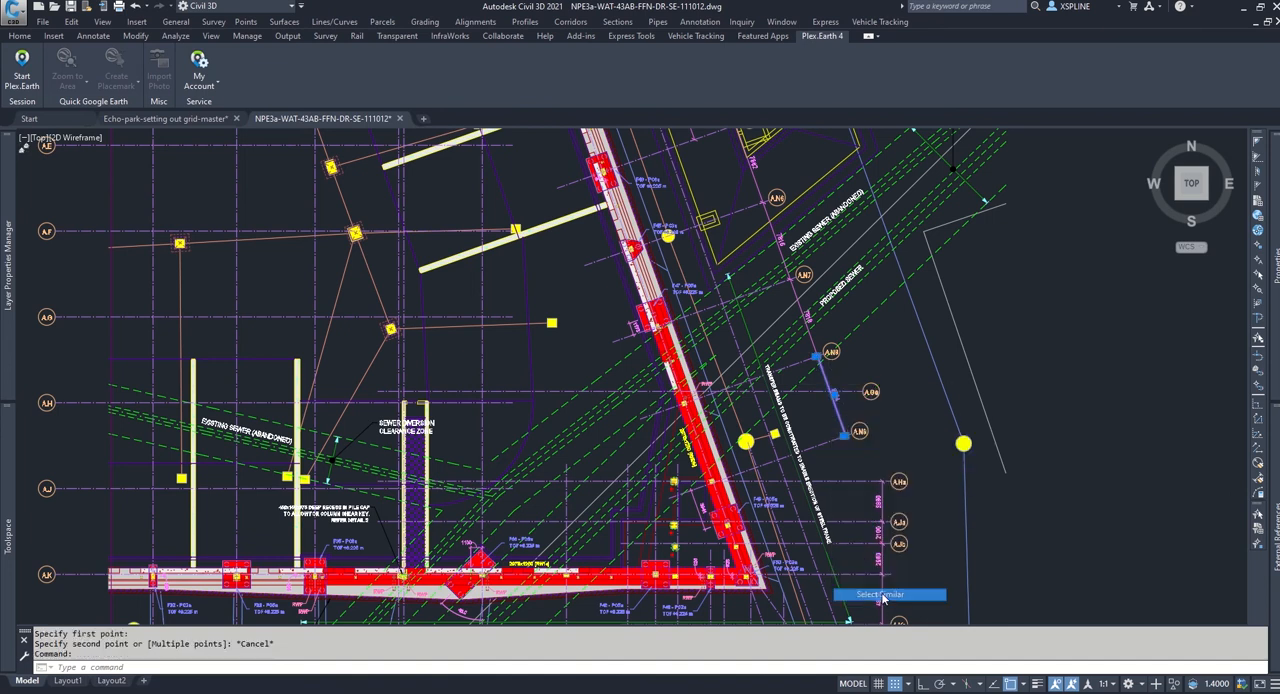
right_click(829, 374)
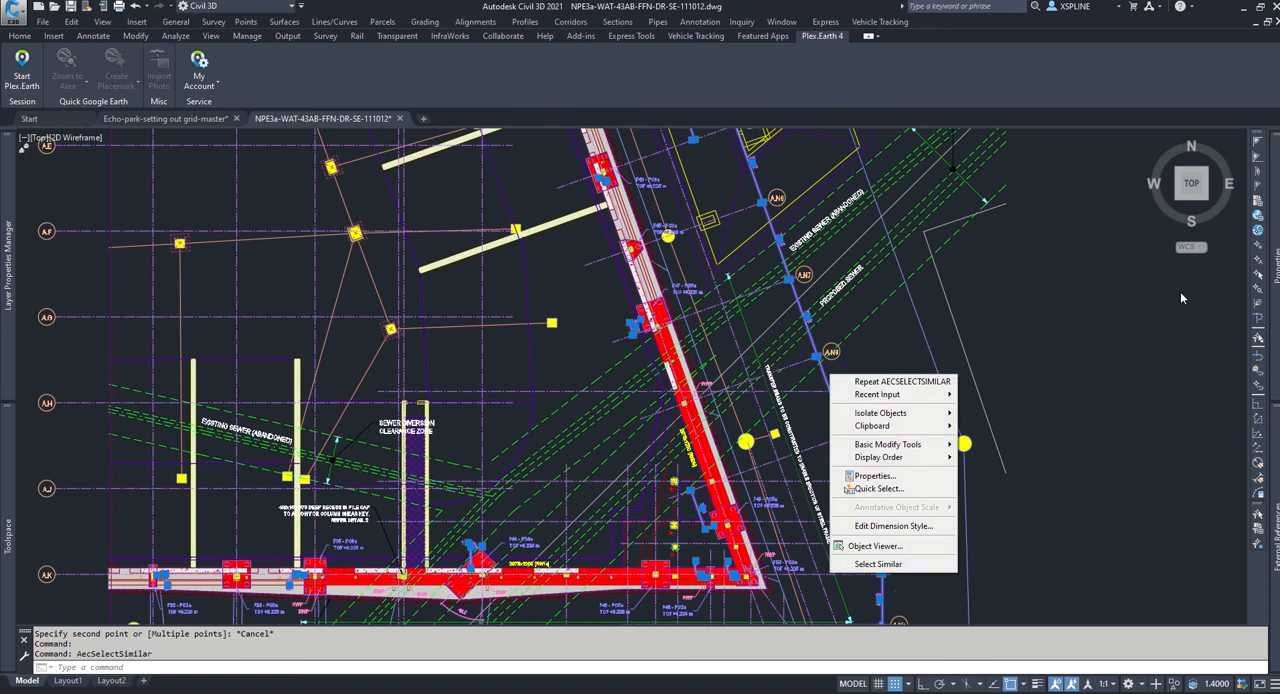
click(1274, 301)
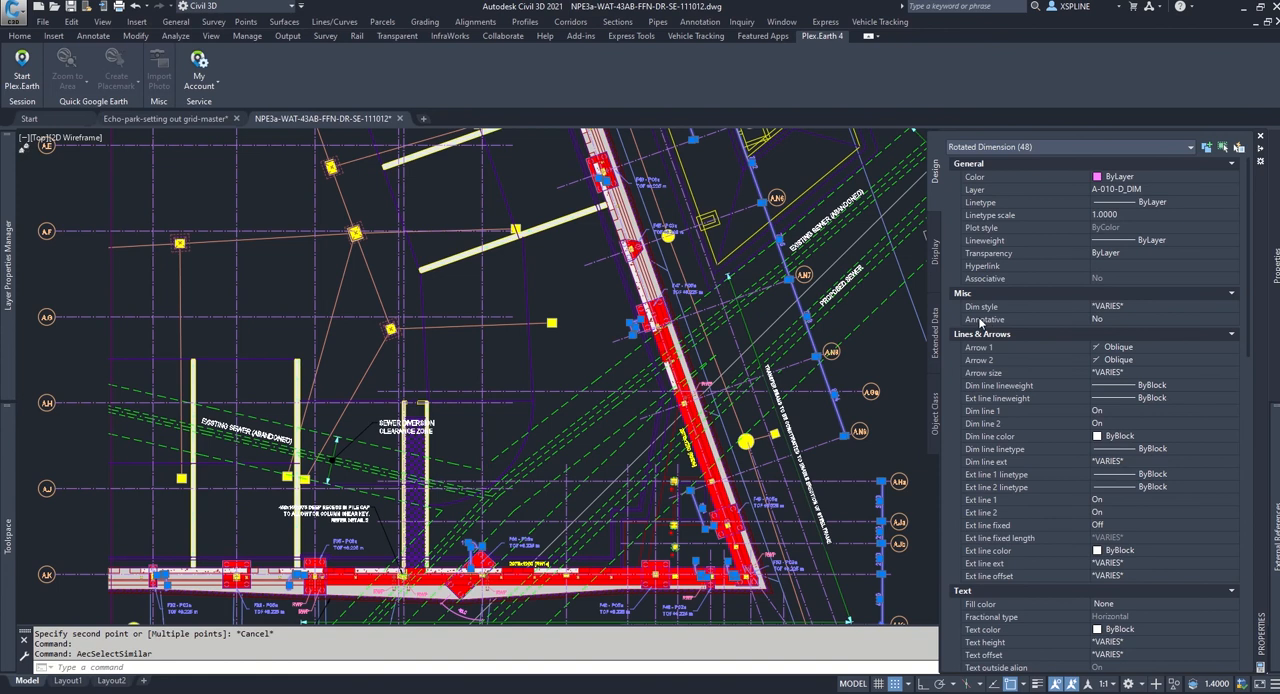
click(1112, 320)
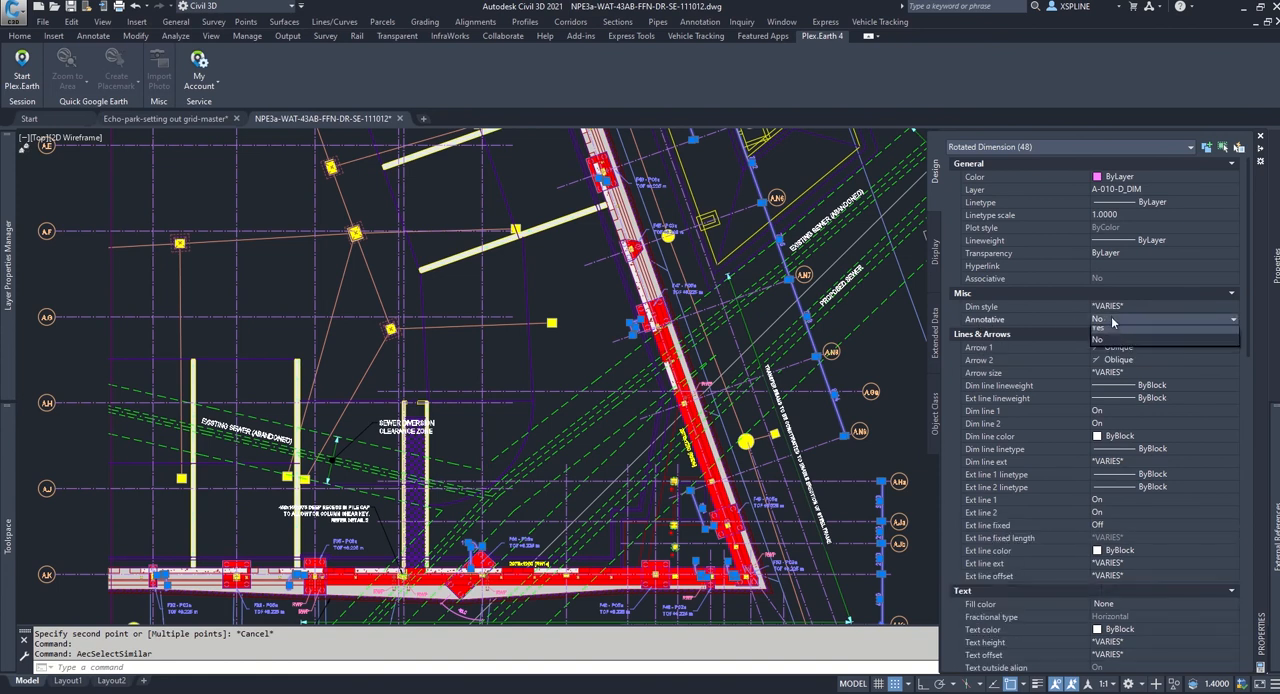
click(1105, 328)
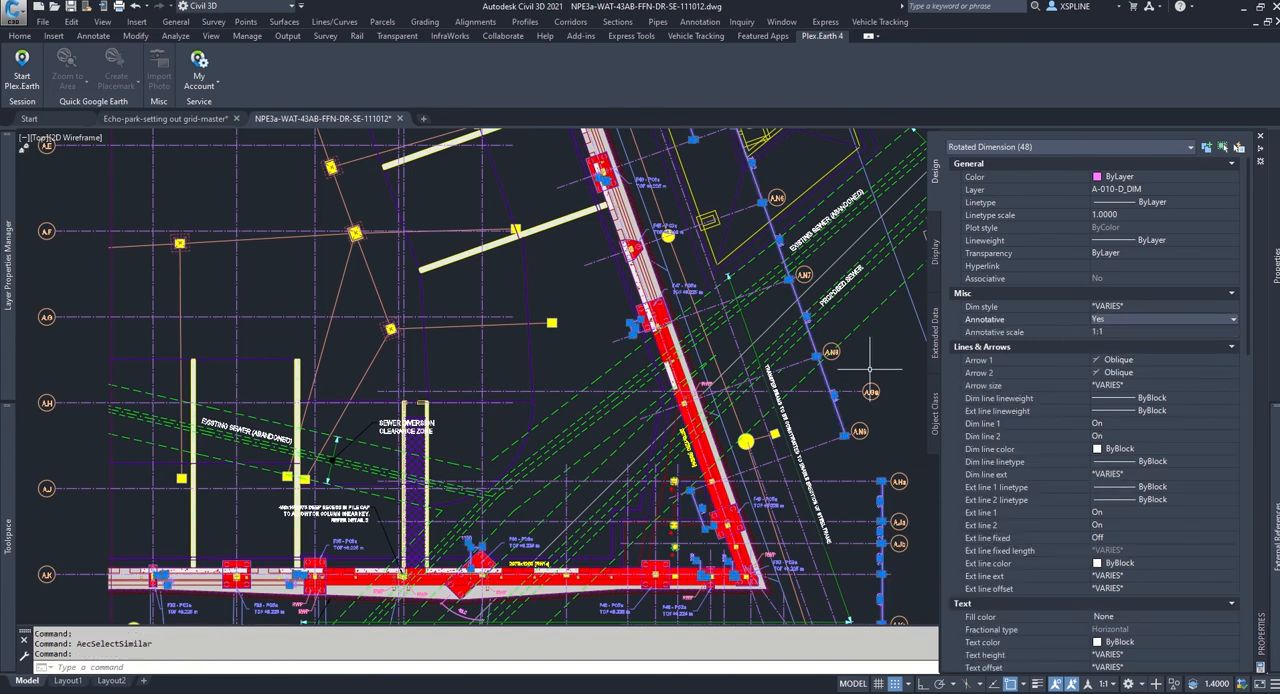
key(Escape)
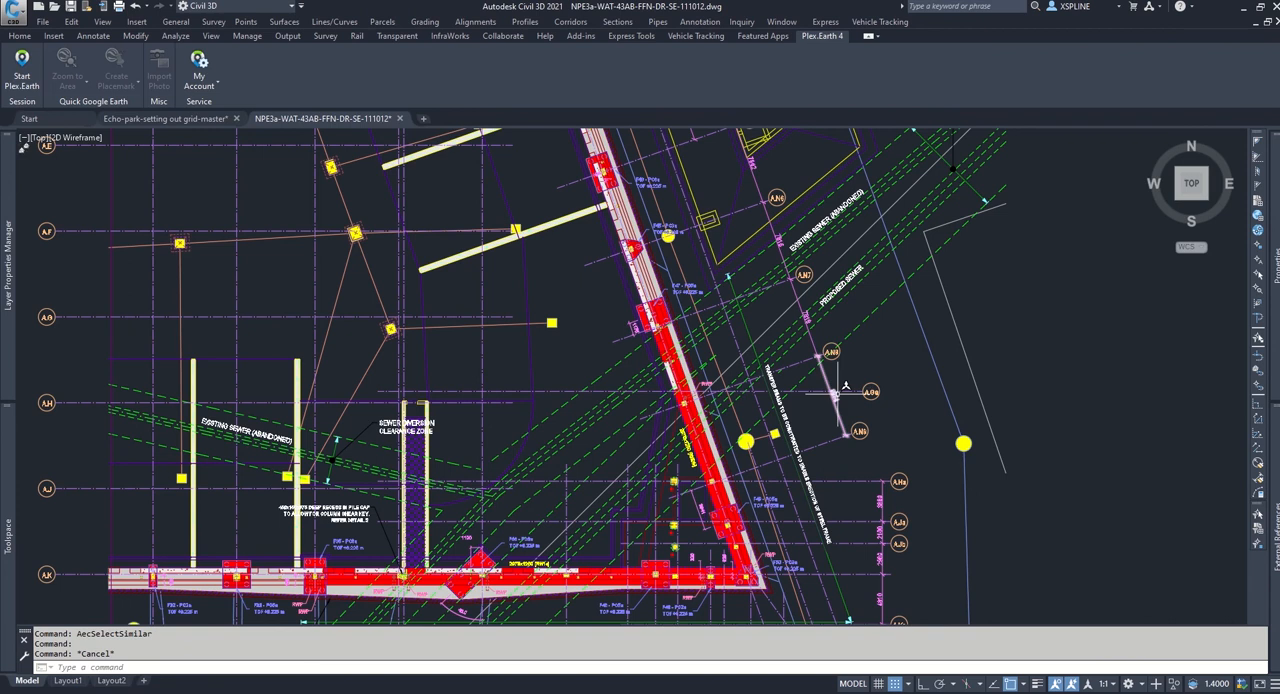
Step: Add a custom drawing scale named 1000, with 1000 paper units equal to 1 drawing unit
scroll(845, 385, down, 5)
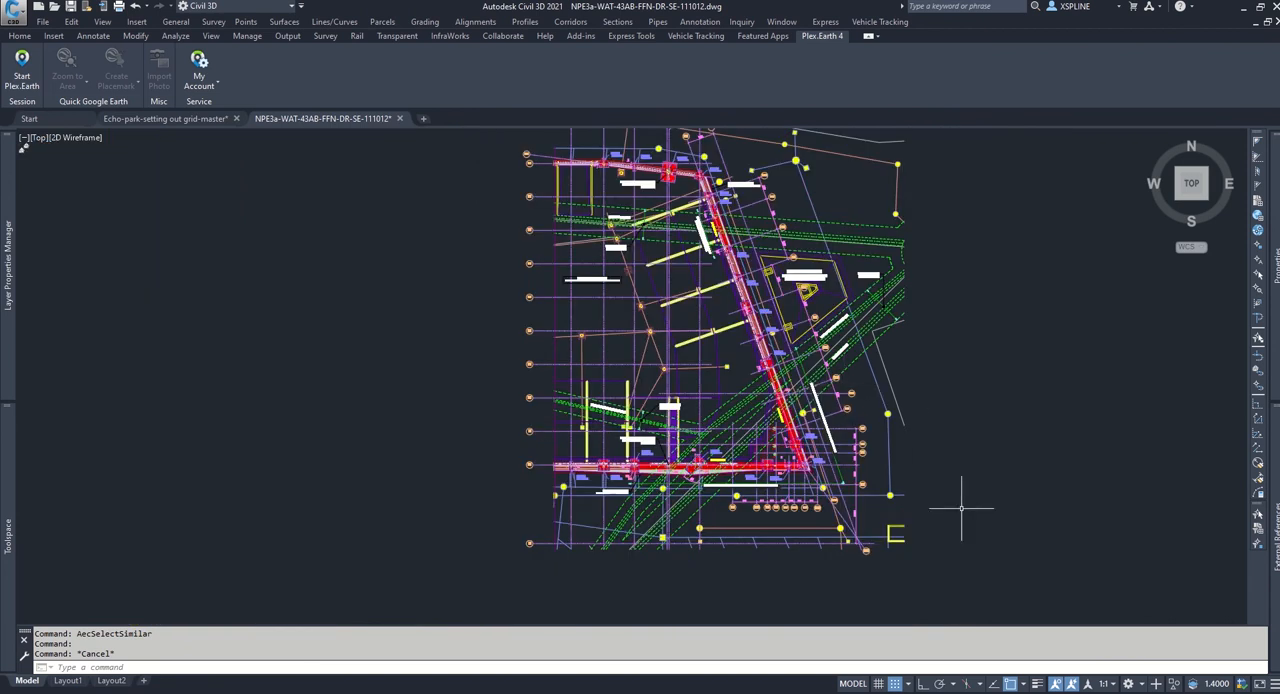
click(1113, 685)
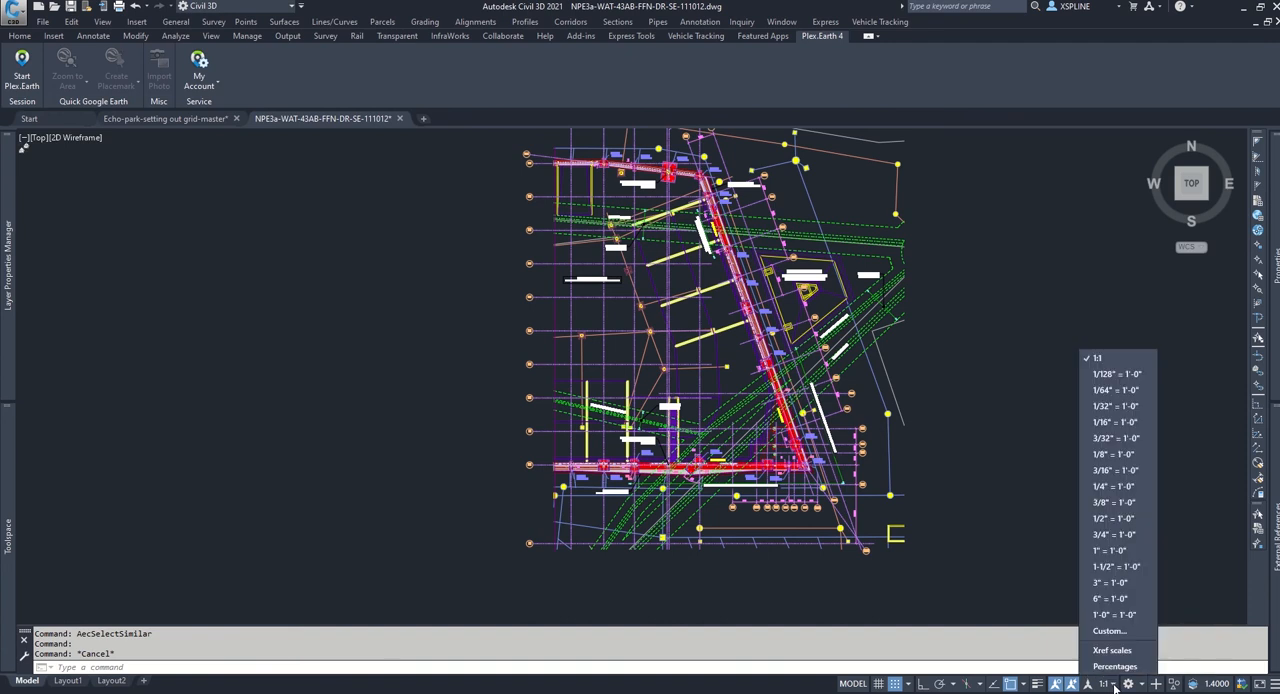
click(1108, 631)
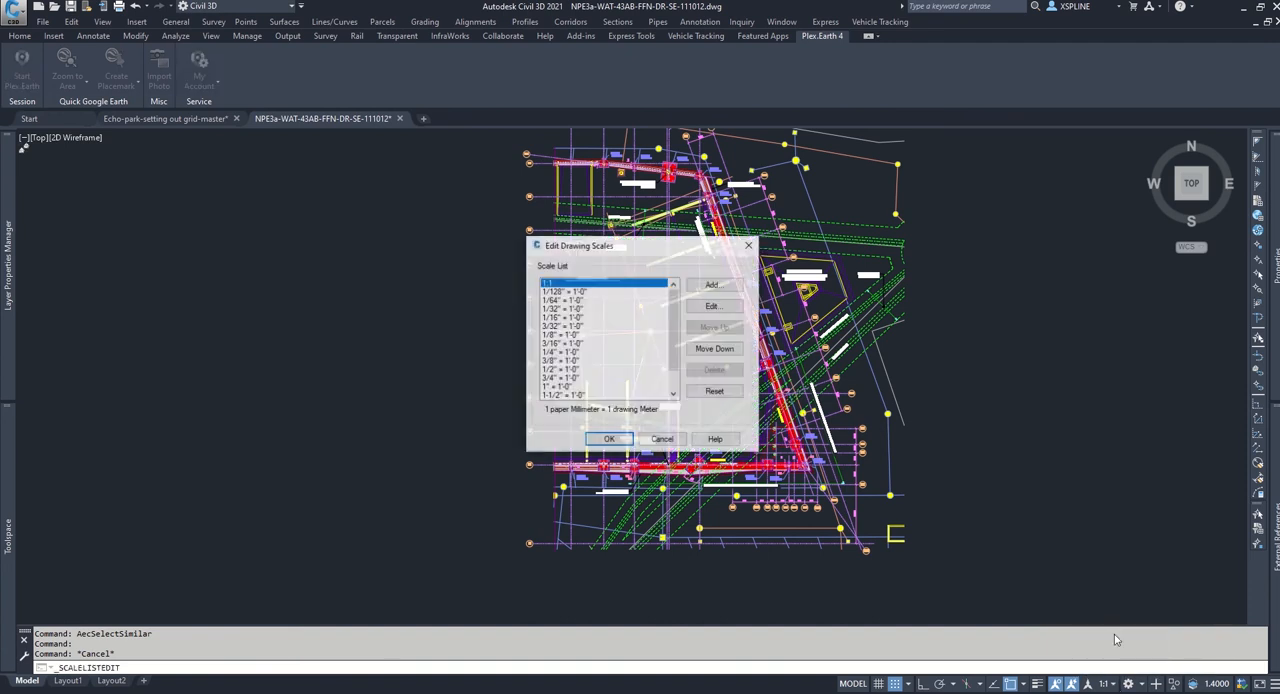
click(714, 285)
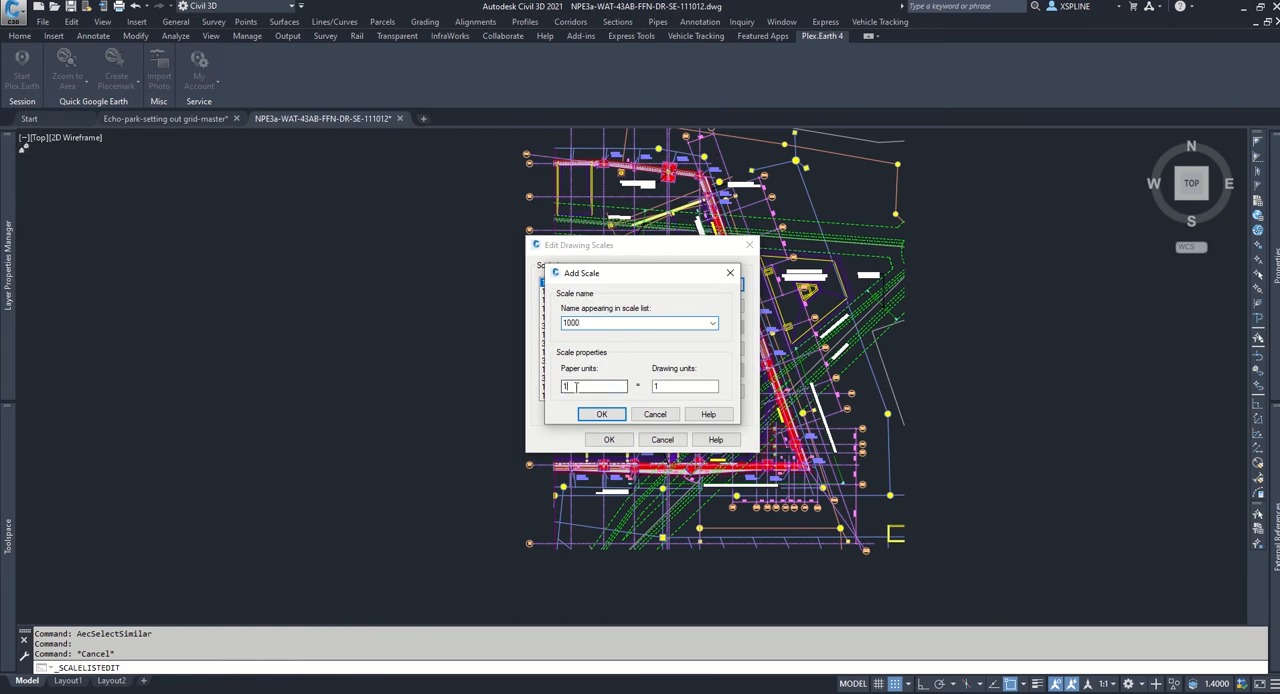
text(000)
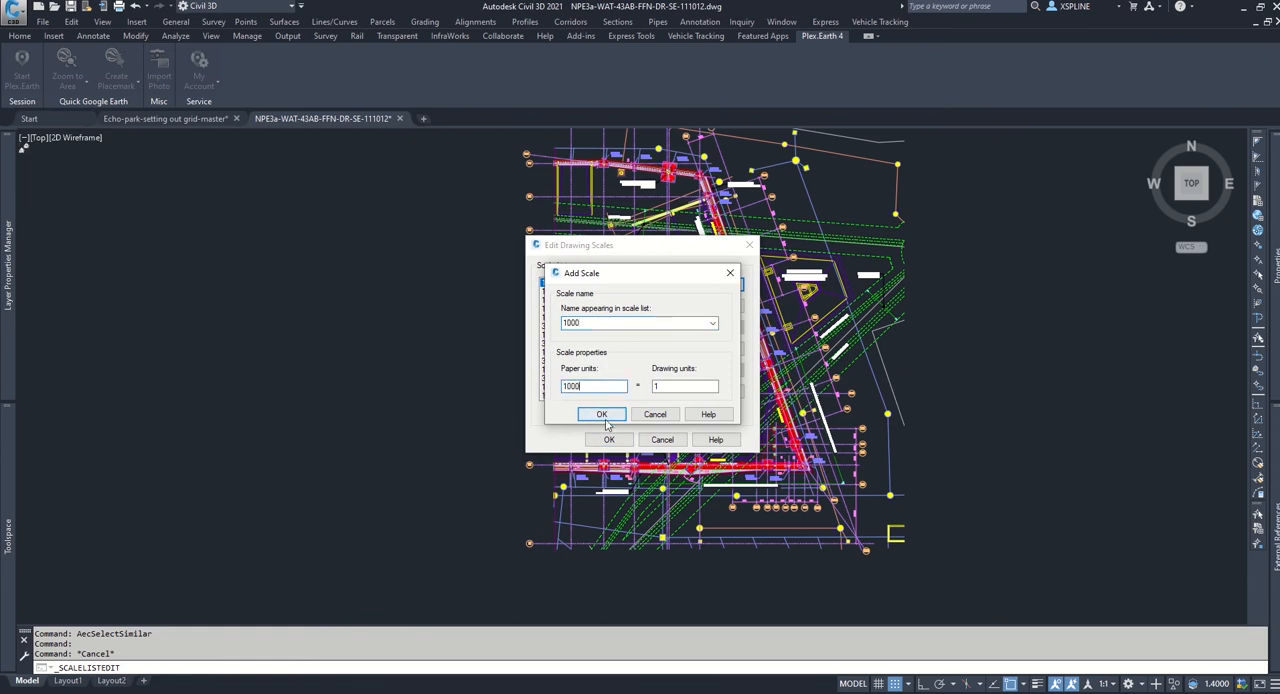
click(601, 415)
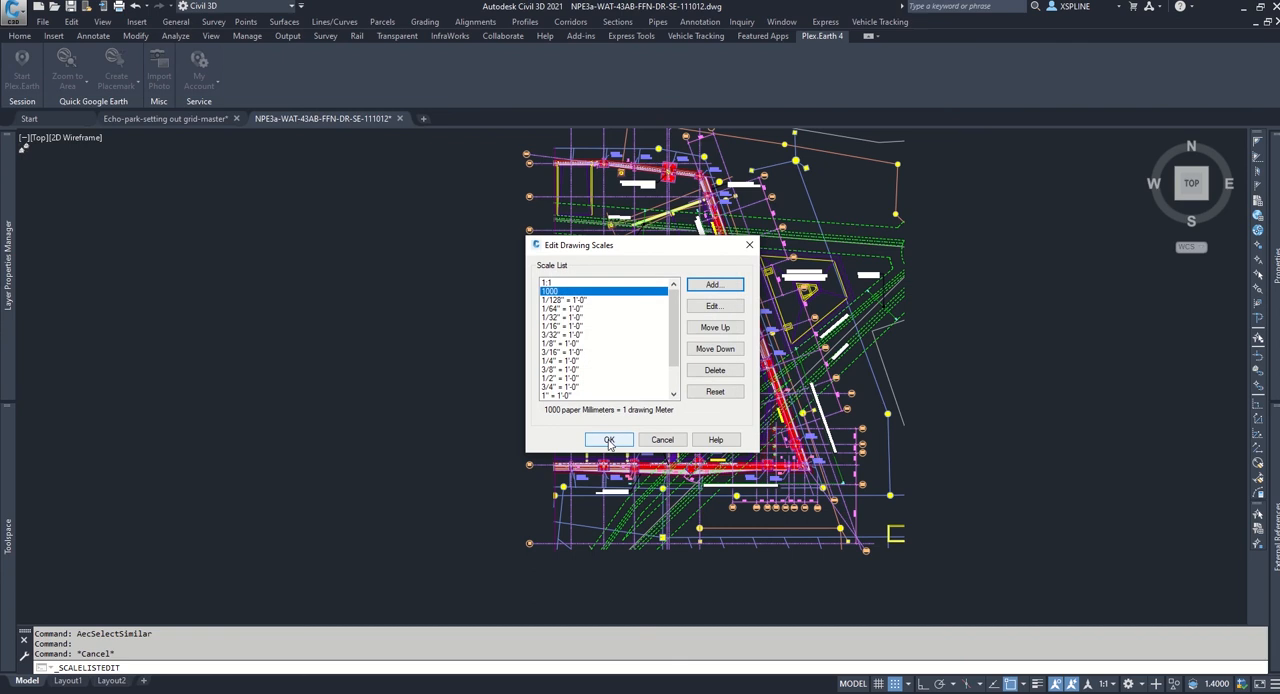
click(609, 440)
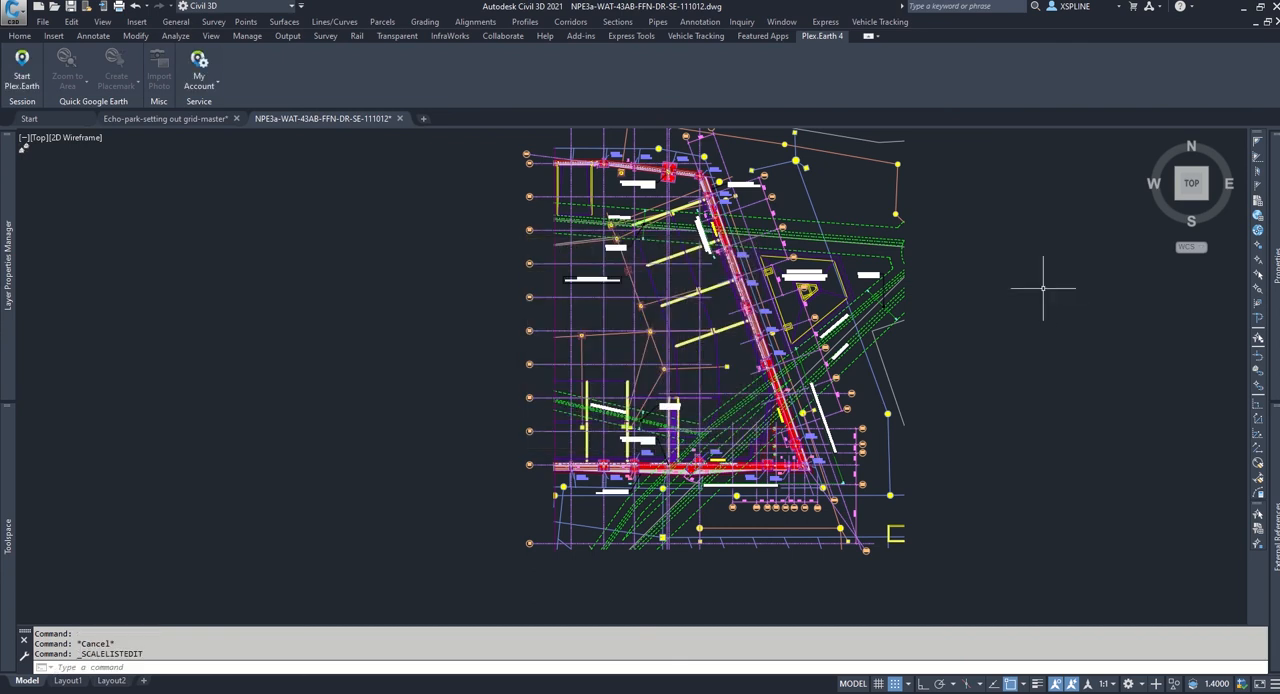
Step: Scale the whole sub-structure plan and its details by a factor of 0.001 about an endpoint near the plan's middle
middle_drag(1051, 291, 1008, 317)
scroll(1008, 318, down, 2)
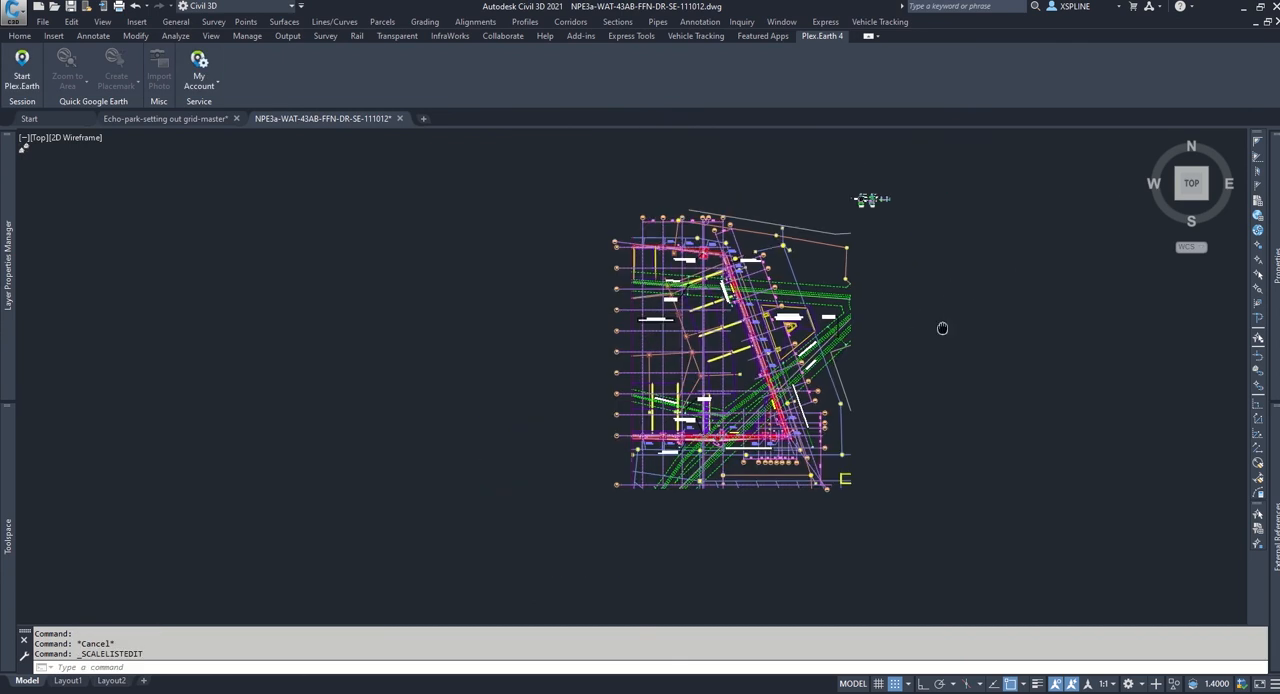
text(sc)
key(Return)
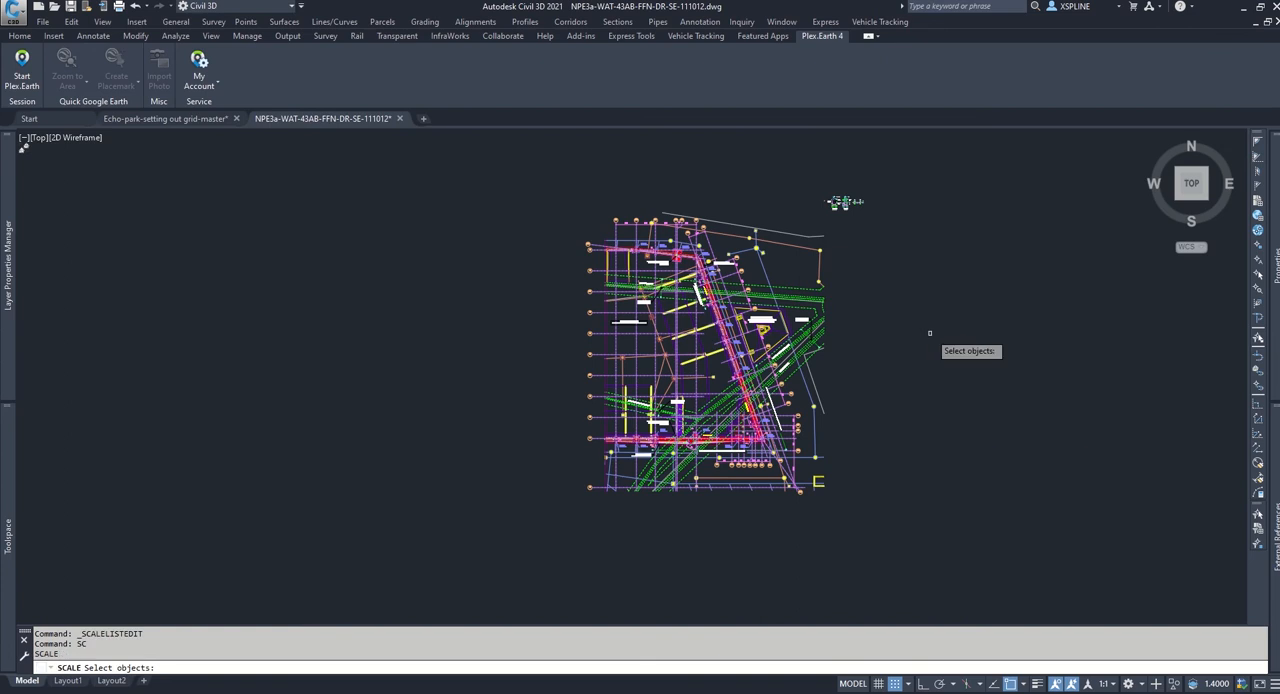
click(490, 159)
click(975, 568)
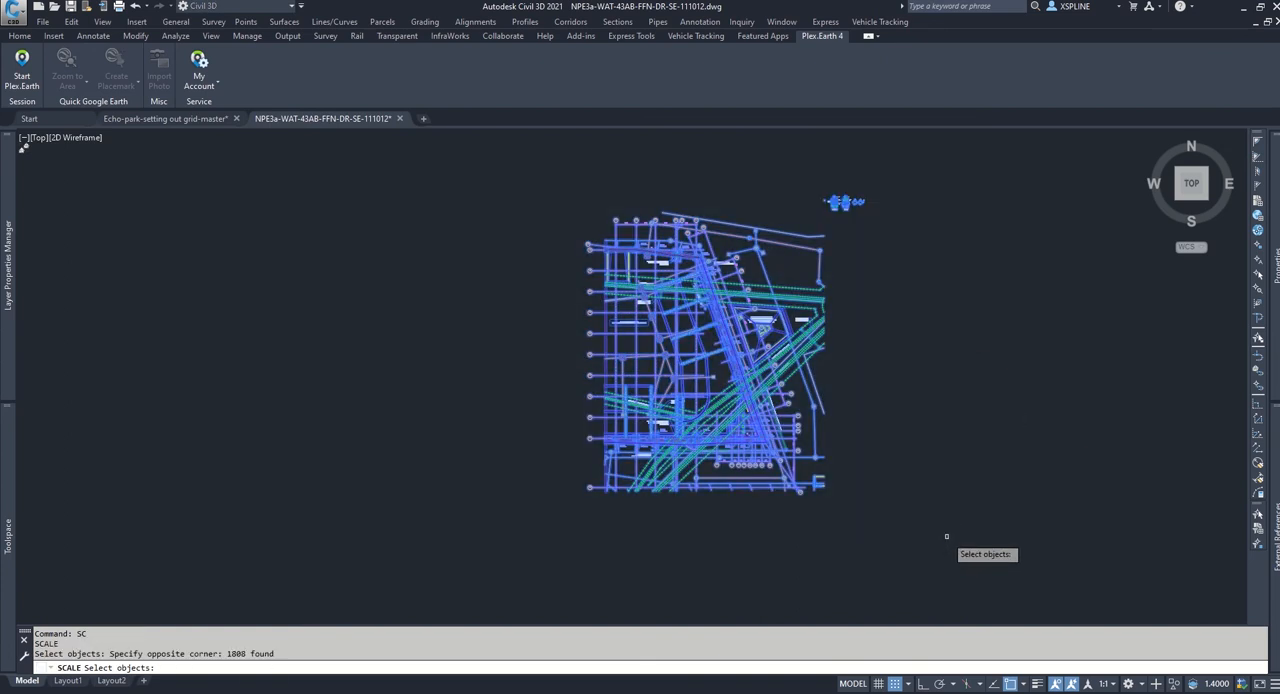
key(Return)
click(713, 376)
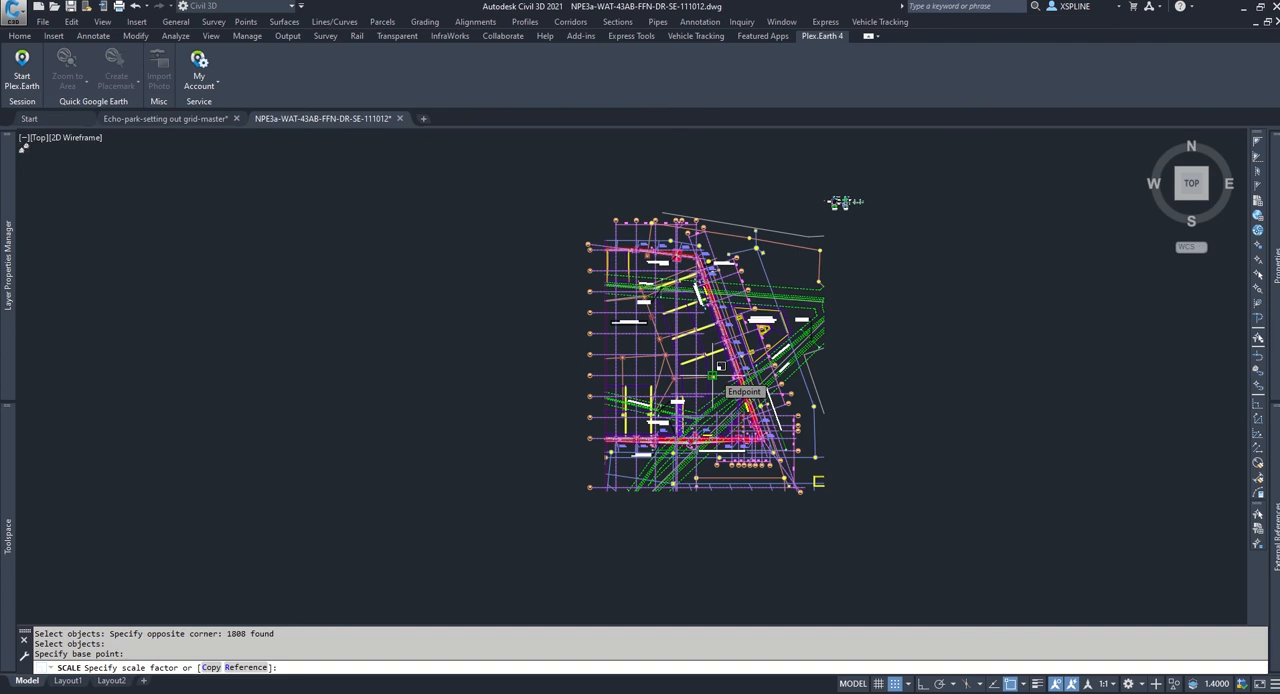
text(0.)
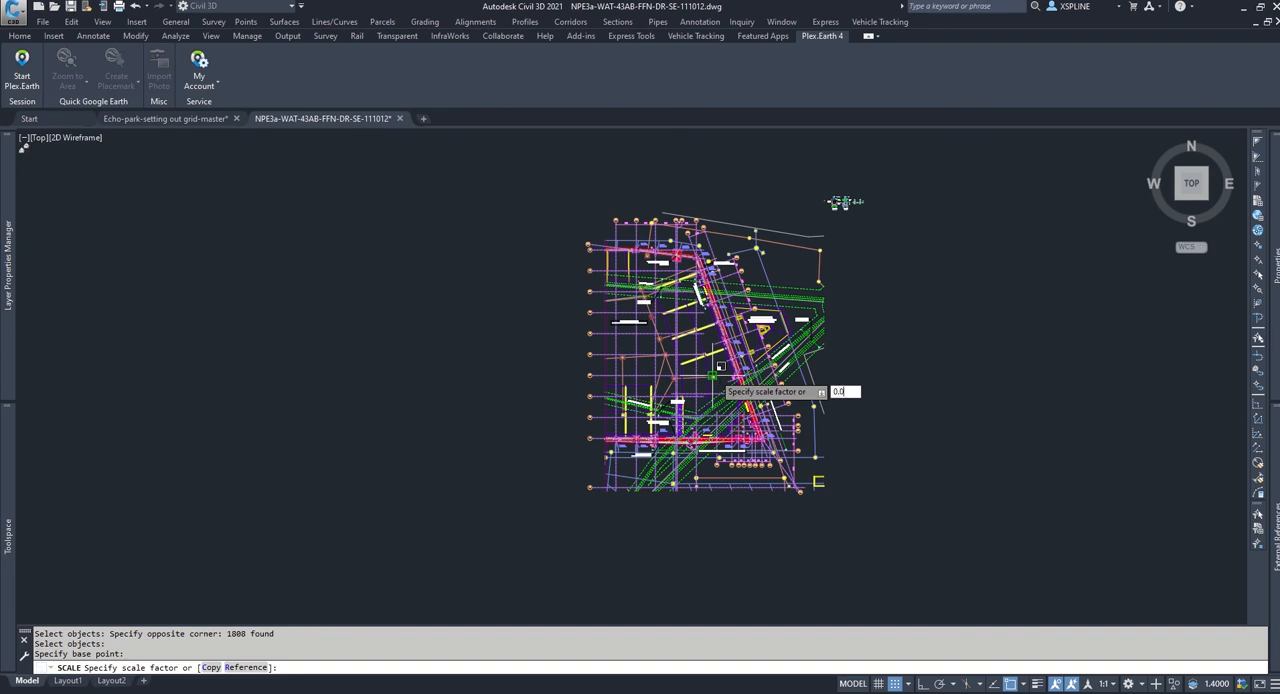
text(001)
key(Return)
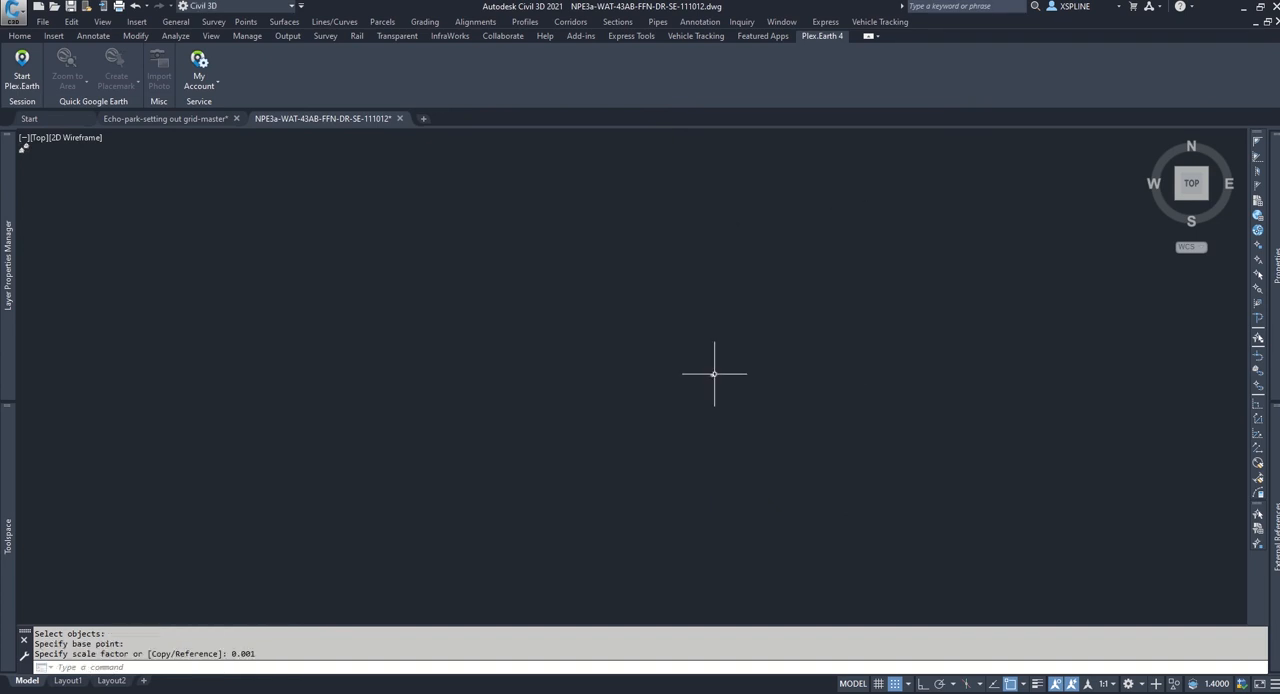
Step: Set the annotation scale of the model view to 1000
scroll(608, 385, up, 4)
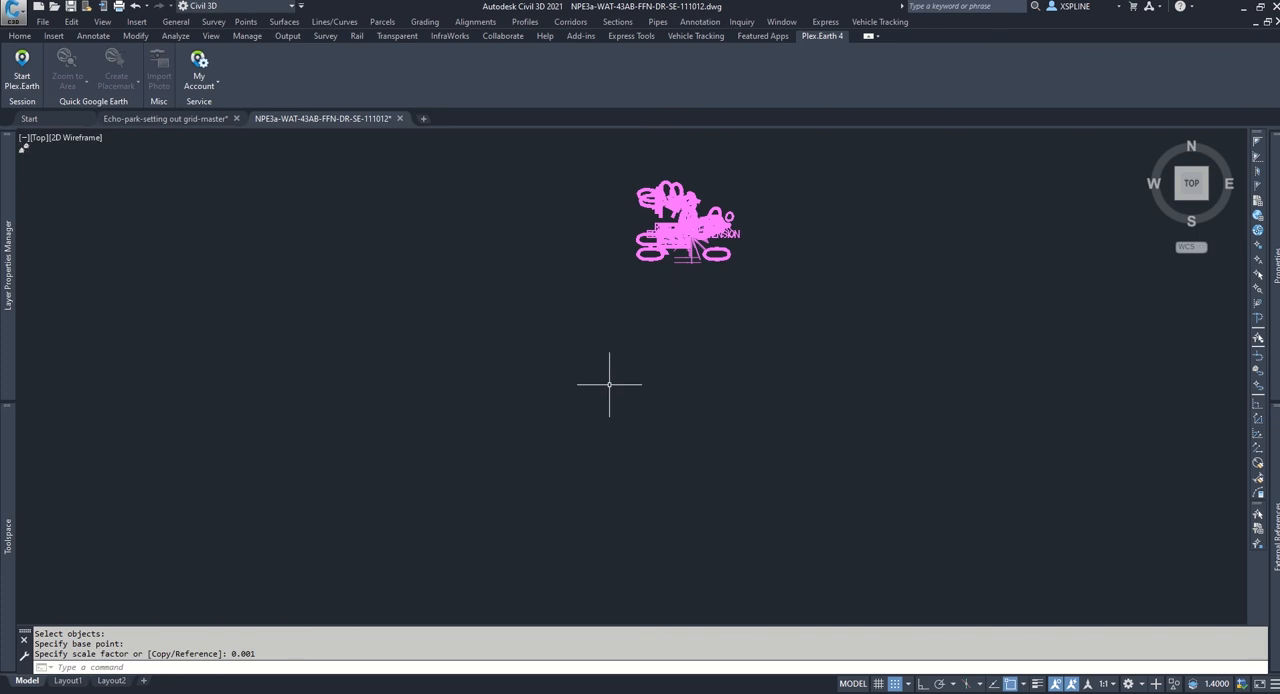
middle_drag(586, 297, 520, 471)
scroll(507, 422, up, 4)
middle_drag(721, 499, 567, 470)
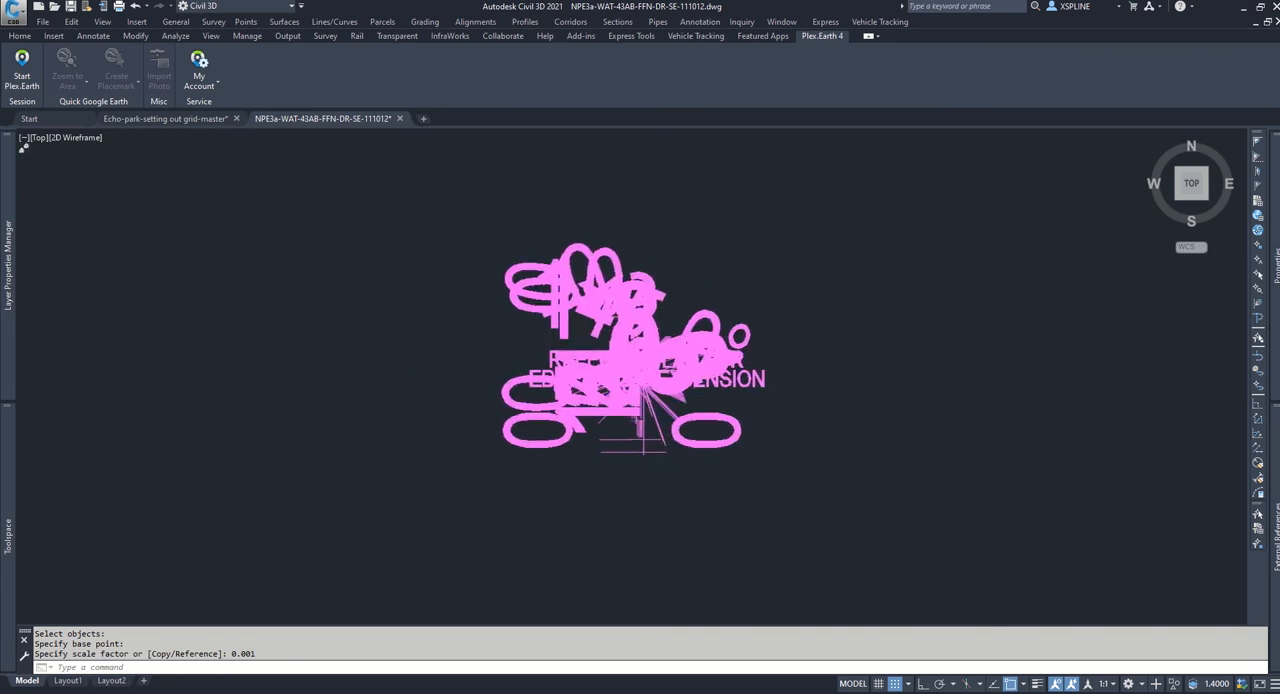
scroll(823, 352, up, 2)
middle_drag(834, 355, 974, 363)
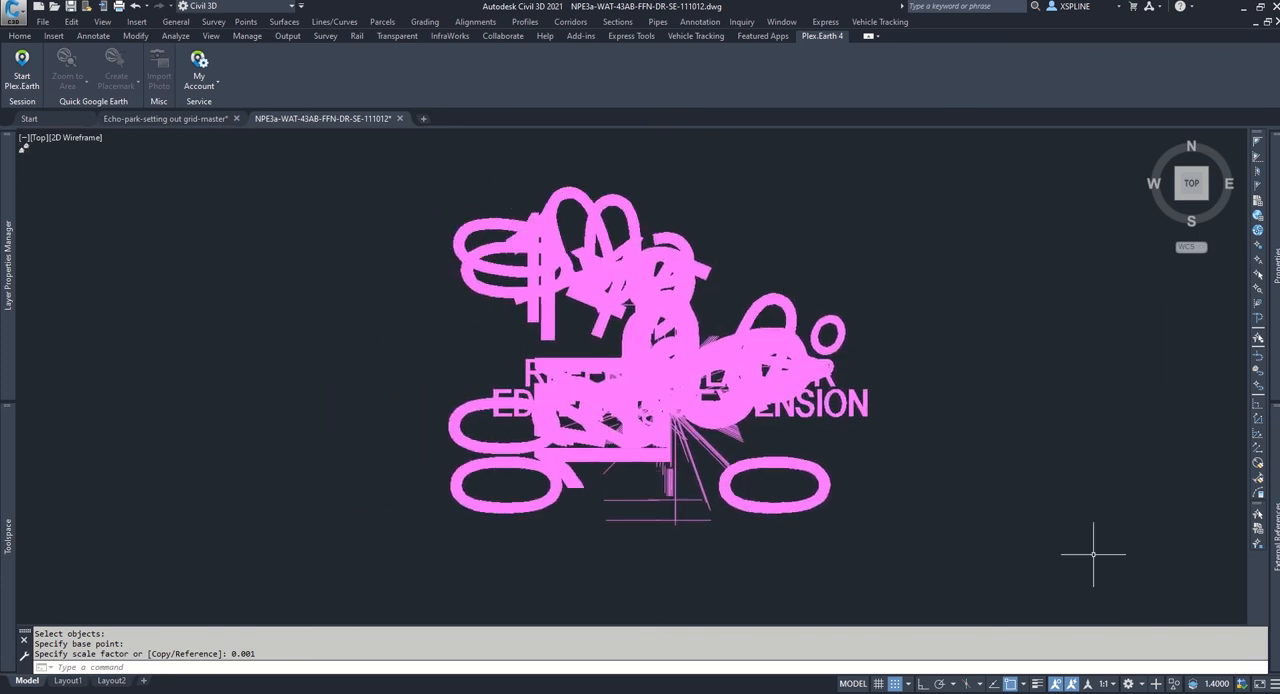
click(1115, 685)
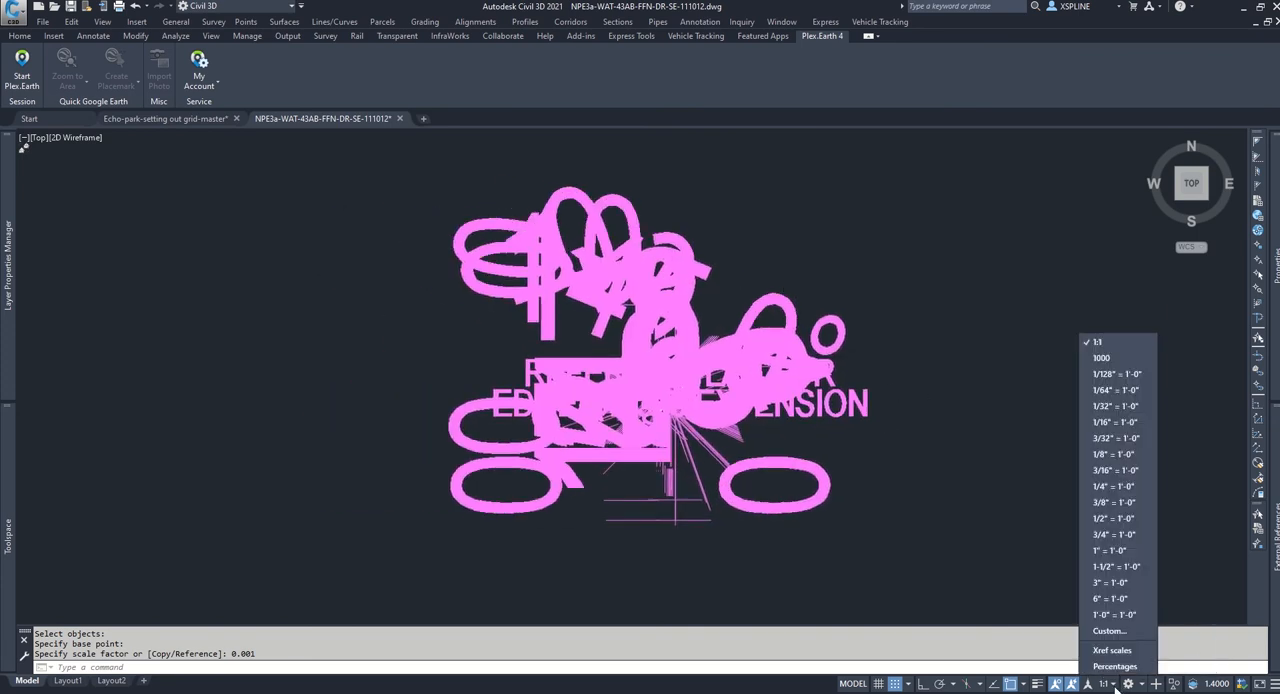
click(1104, 358)
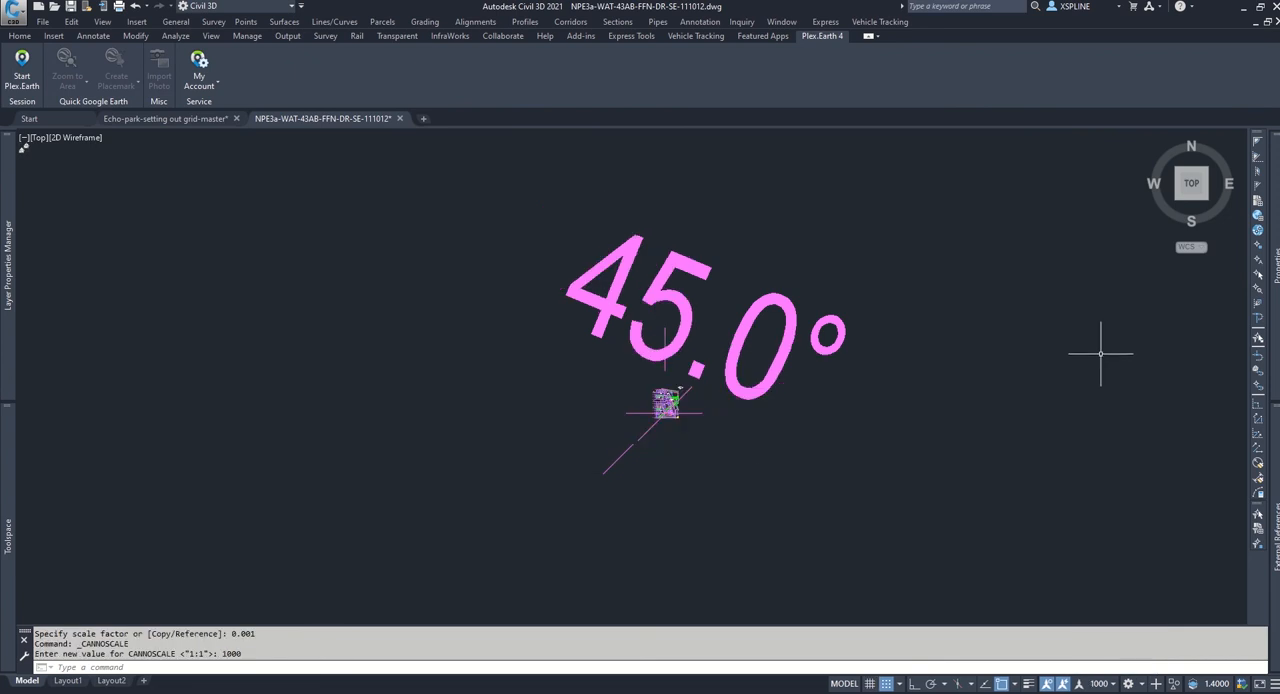
Step: Set the Annotative property of the oversized 45.0° angular dimension to Yes
click(762, 396)
scroll(790, 283, up, 2)
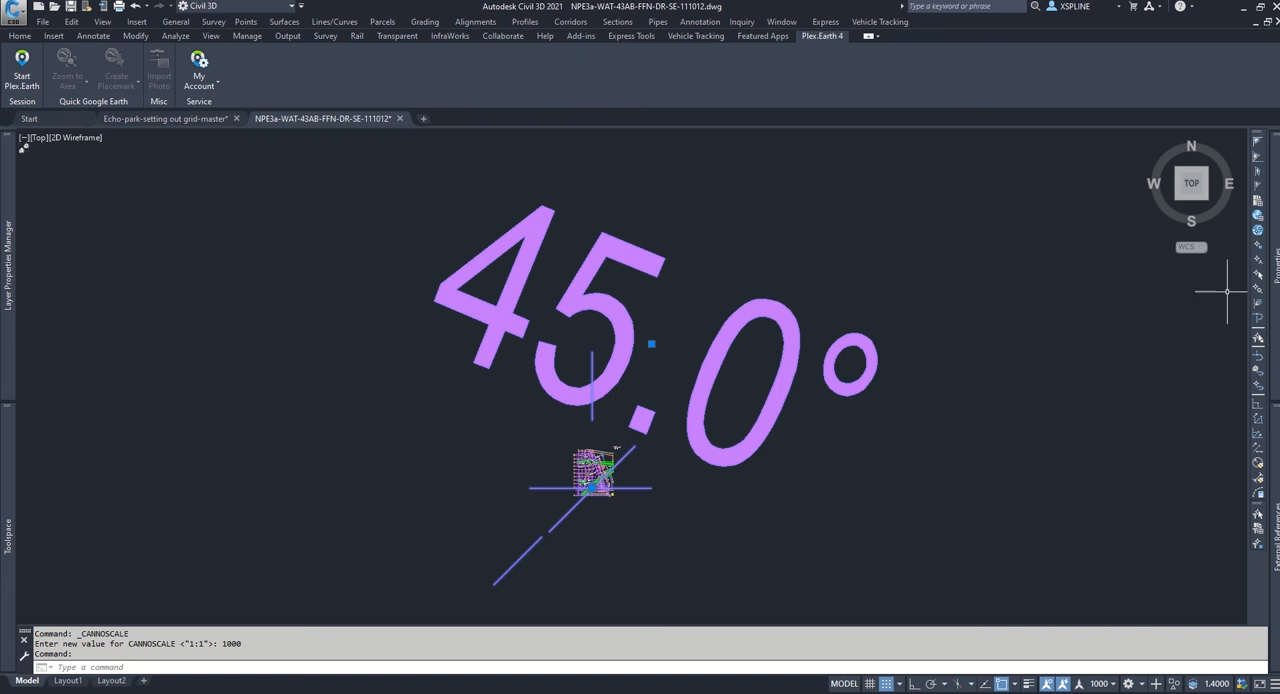
mouse_move(1275, 300)
click(1190, 319)
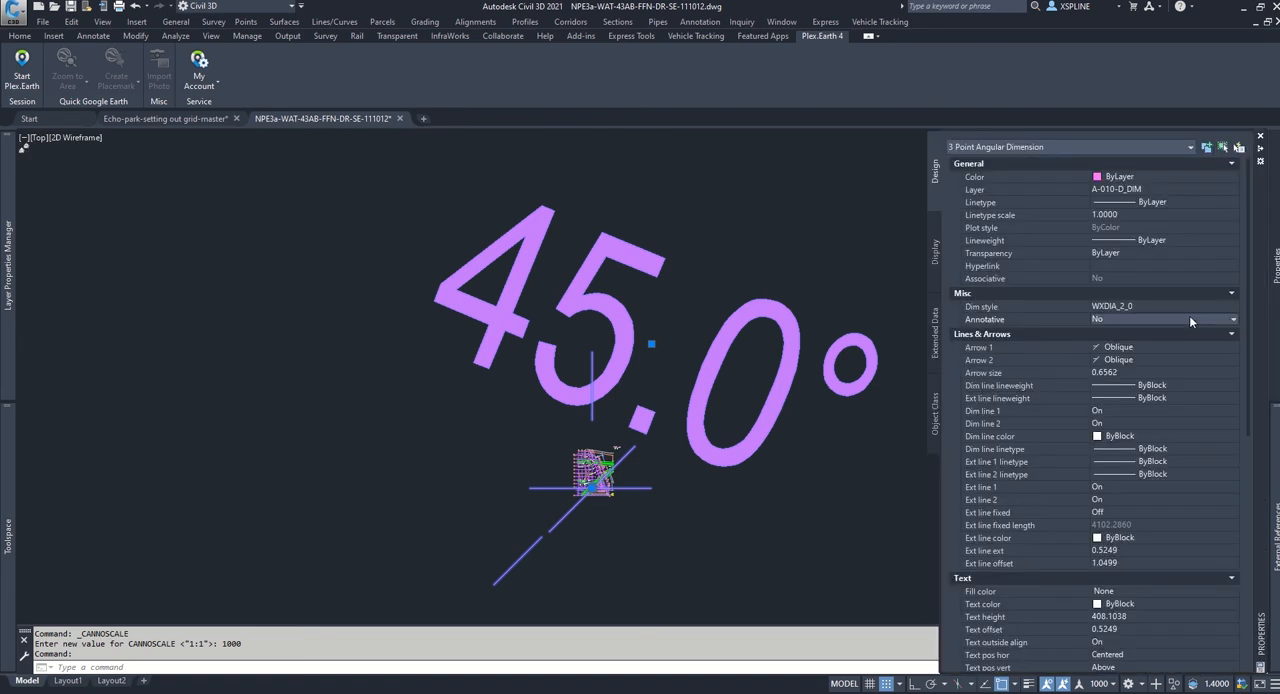
click(1190, 319)
click(1170, 331)
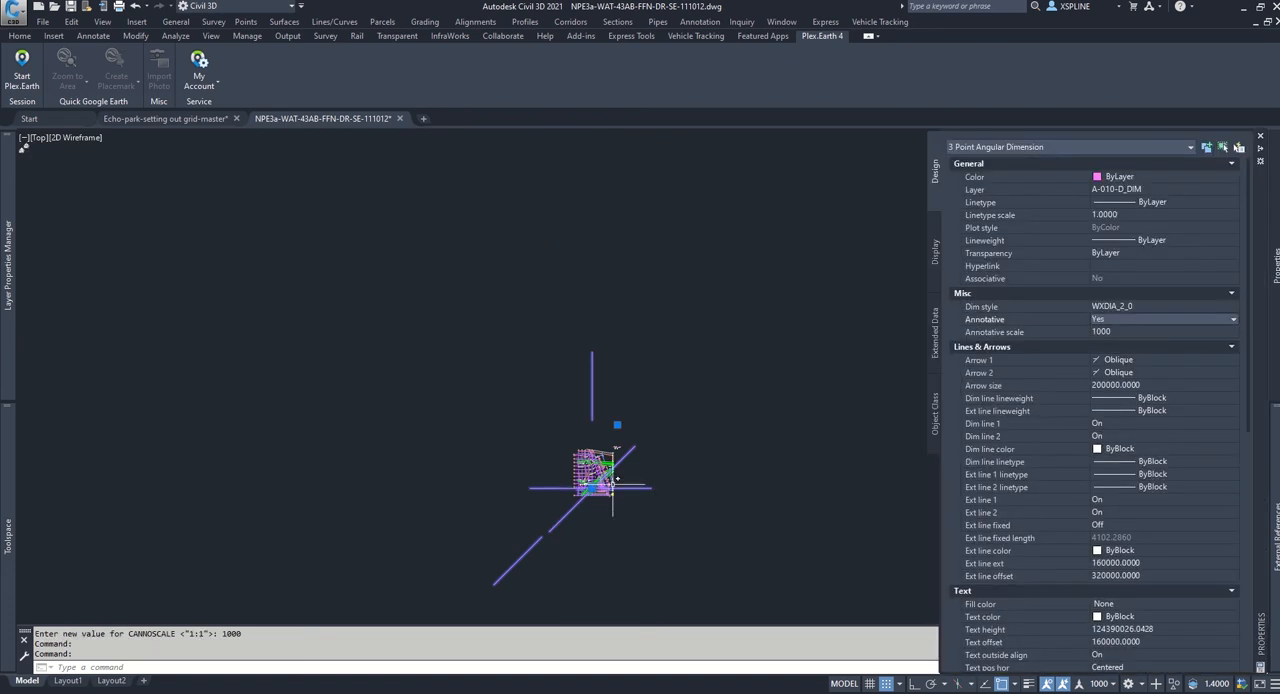
scroll(598, 512, up, 4)
scroll(509, 315, up, 4)
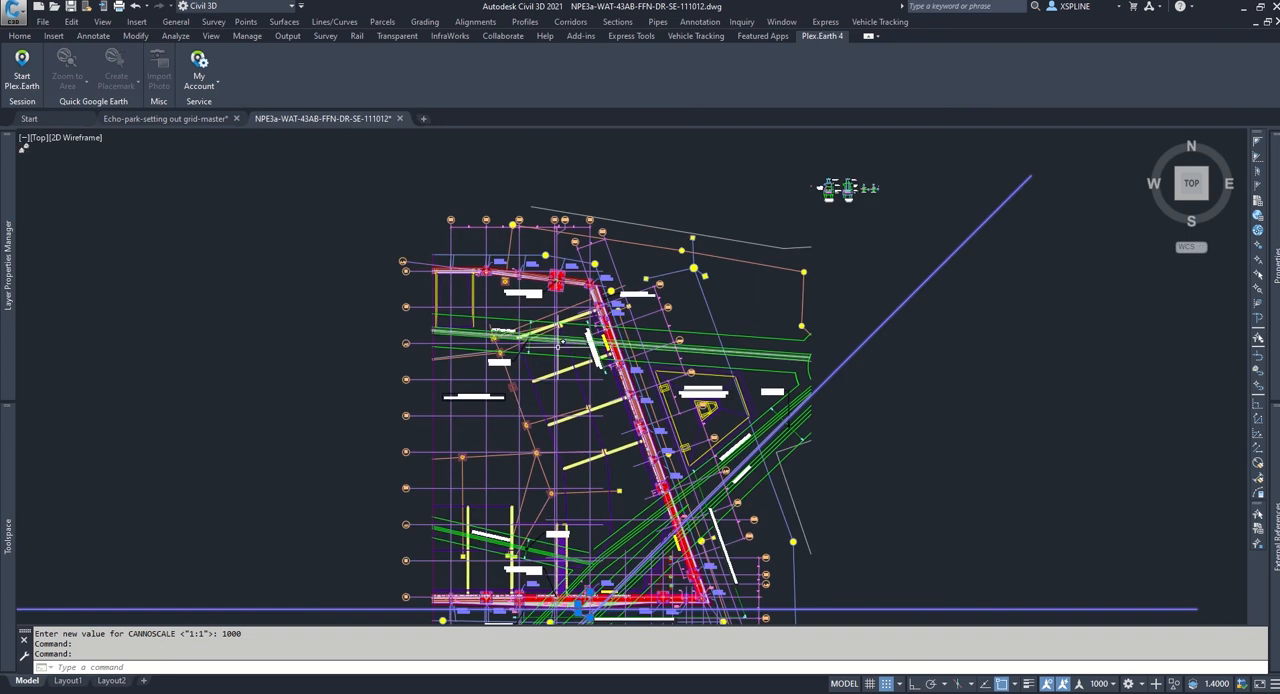
scroll(943, 444, down, 4)
middle_drag(949, 448, 939, 438)
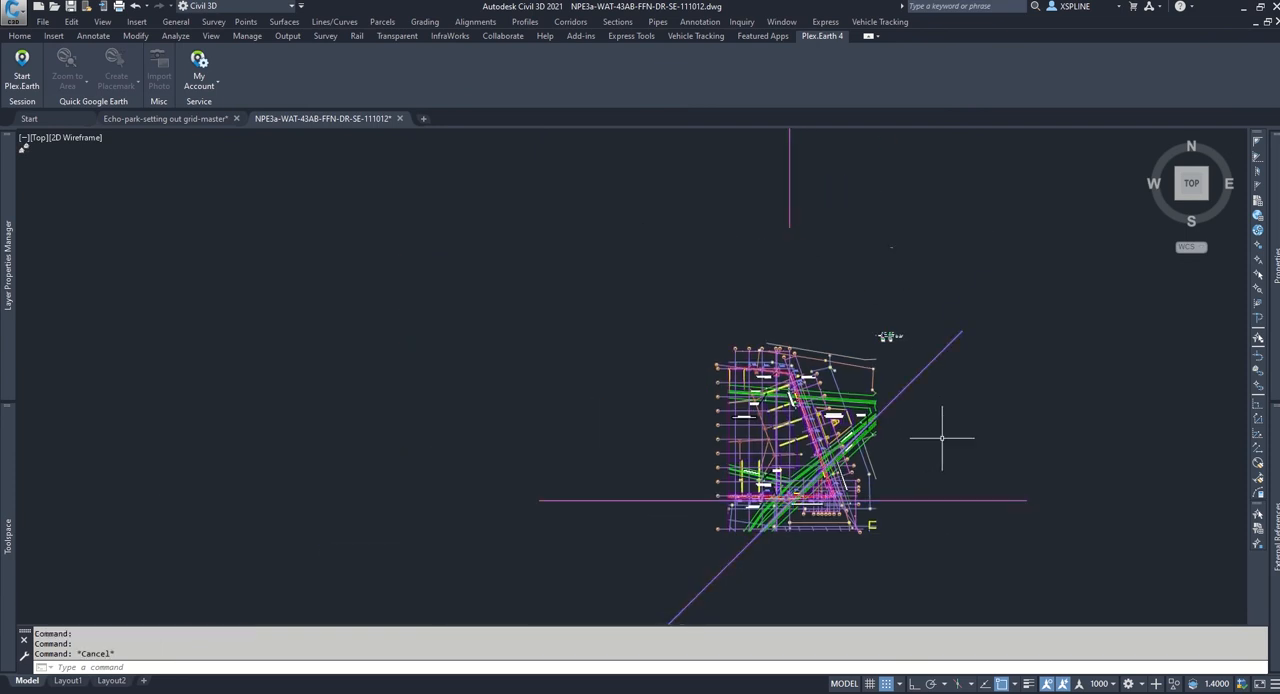
key(Escape)
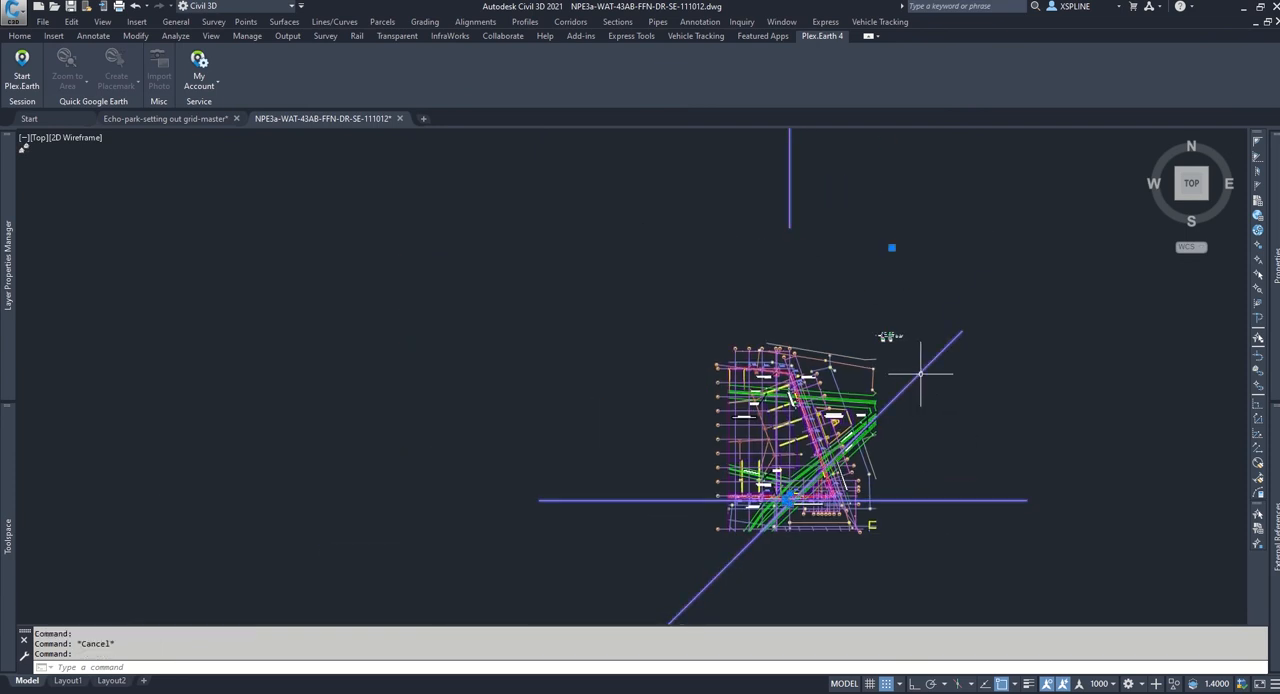
Step: Set the angular dimension's arrow size to 200, extension line extension to 160 and extension line offset to 320
mouse_move(1275, 320)
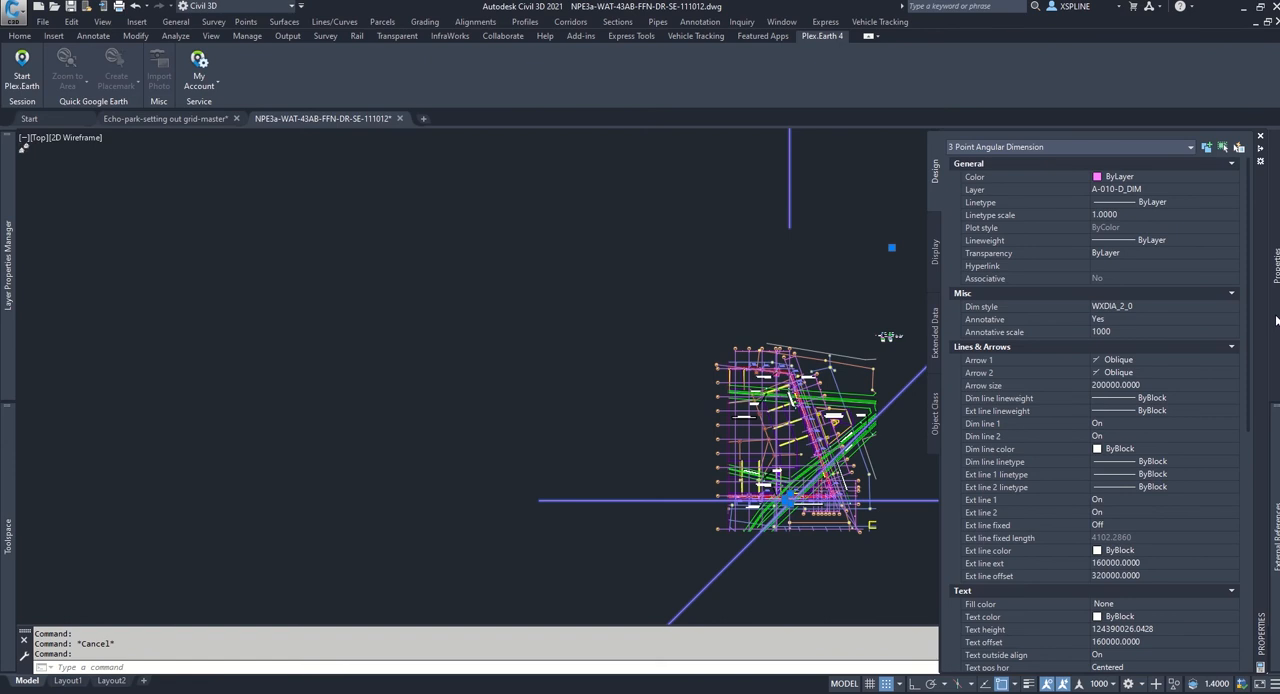
click(1142, 386)
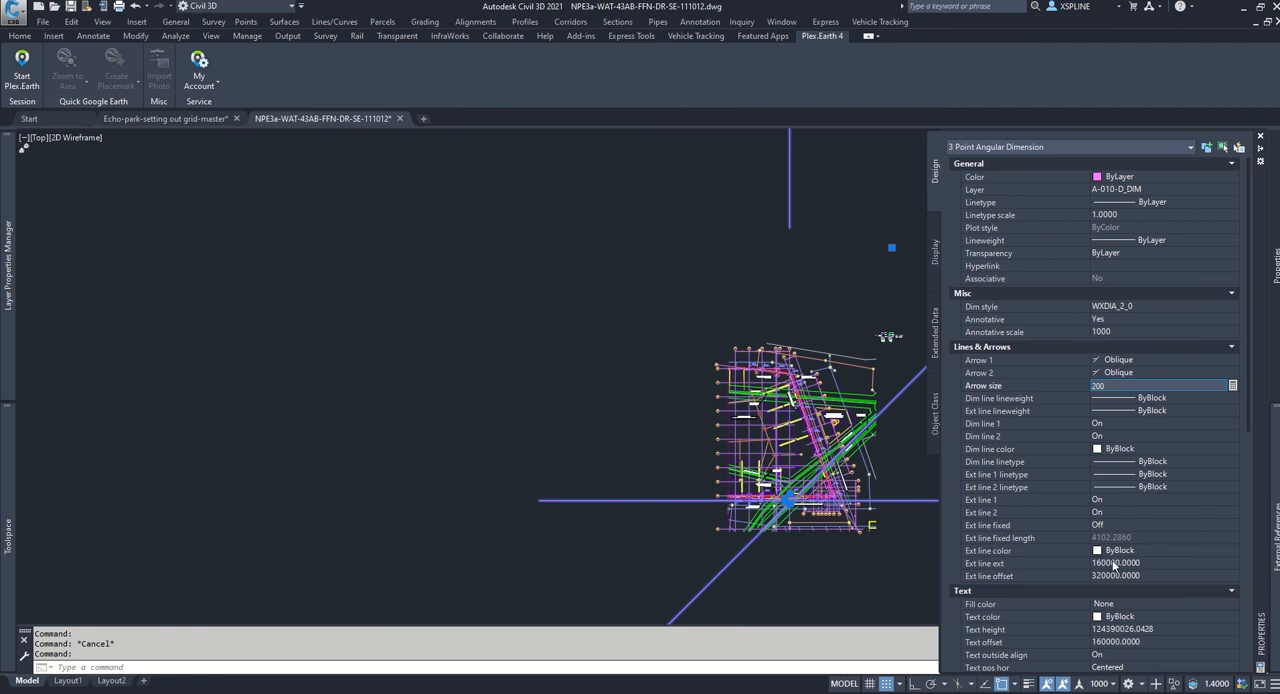
click(1114, 564)
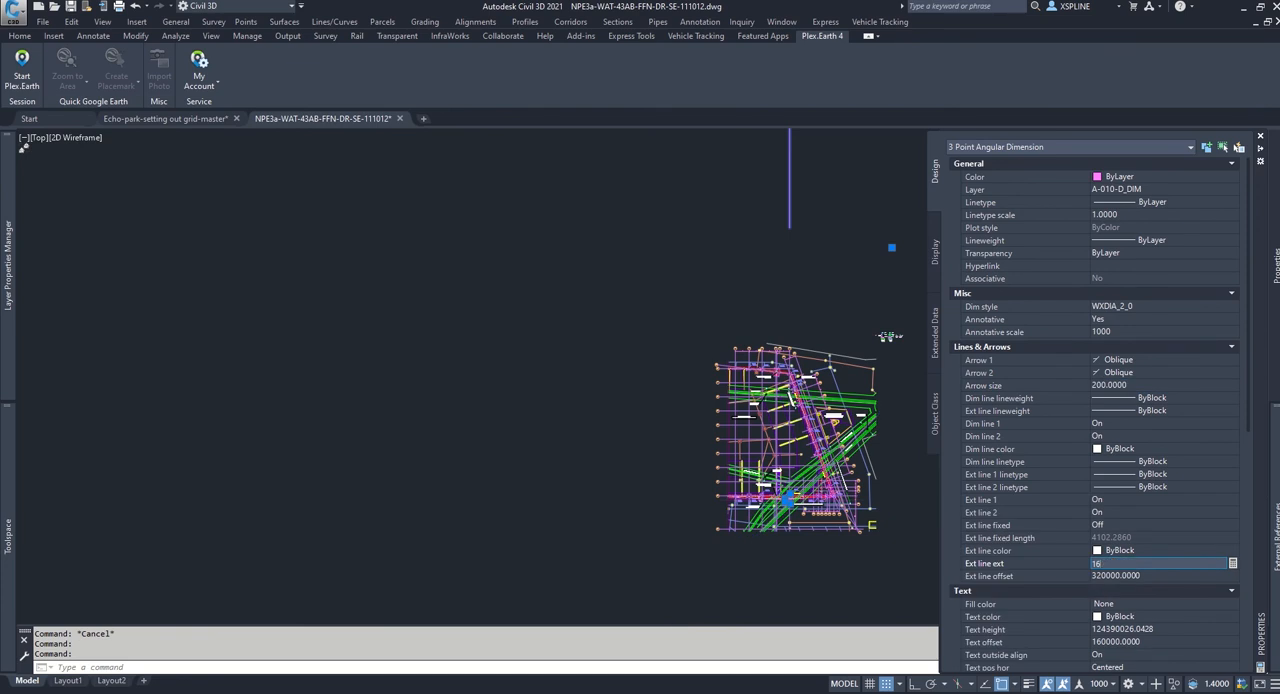
click(1118, 576)
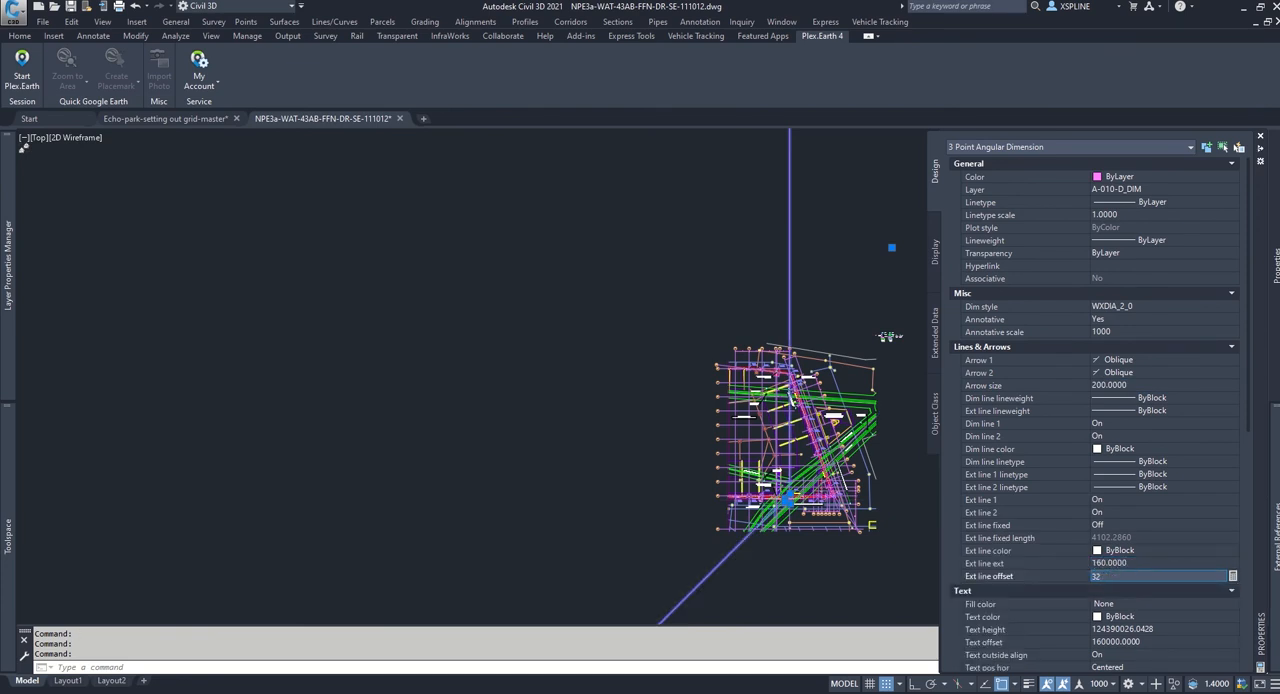
text(320)
key(Return)
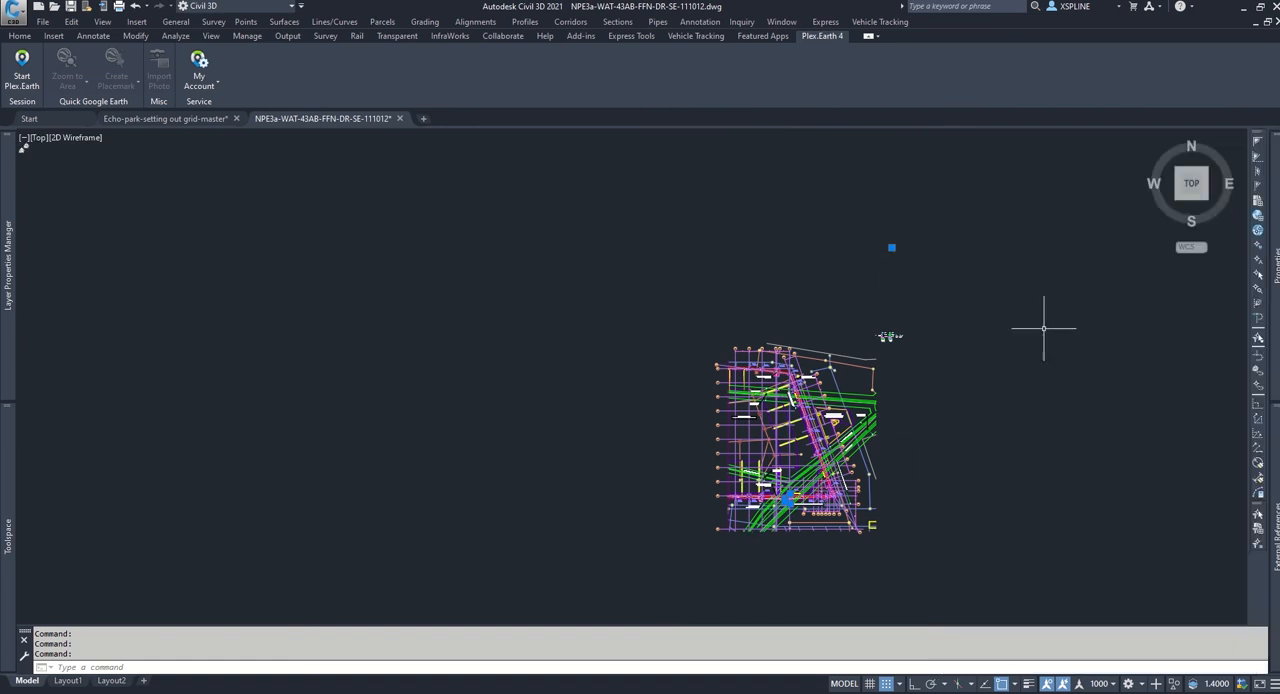
Step: Set the angular dimension's text offset to 160 and clear the selection
mouse_move(1270, 288)
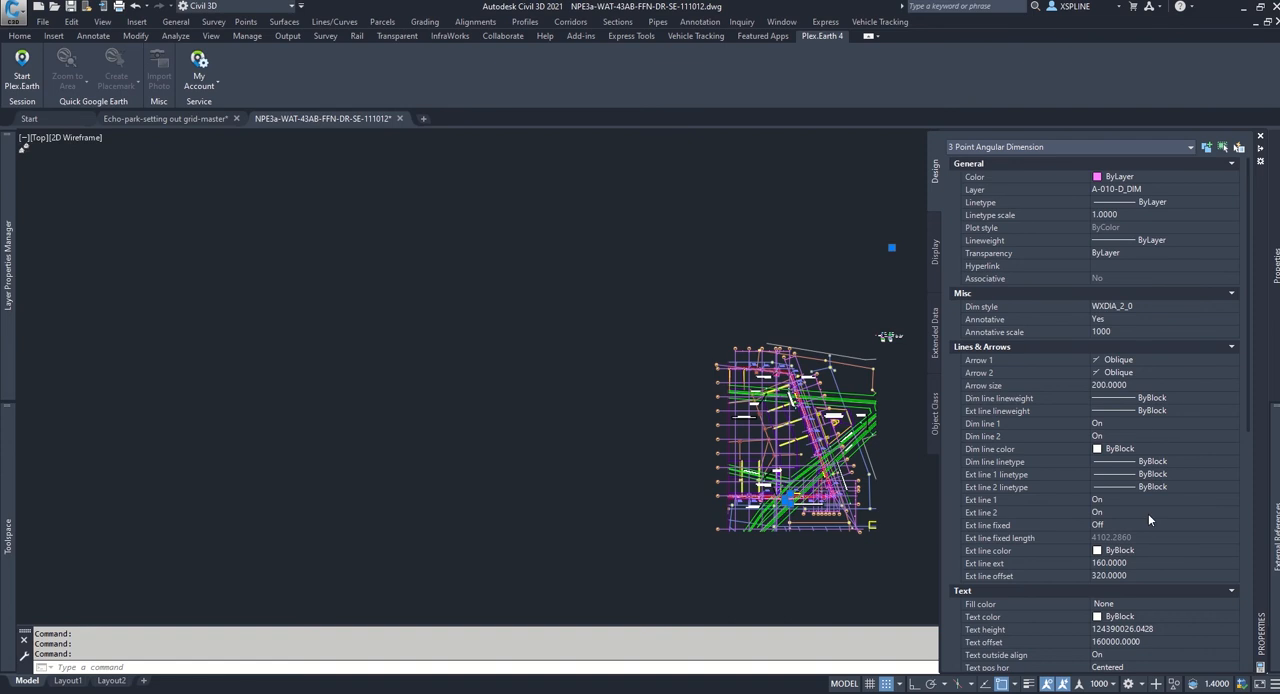
click(1133, 645)
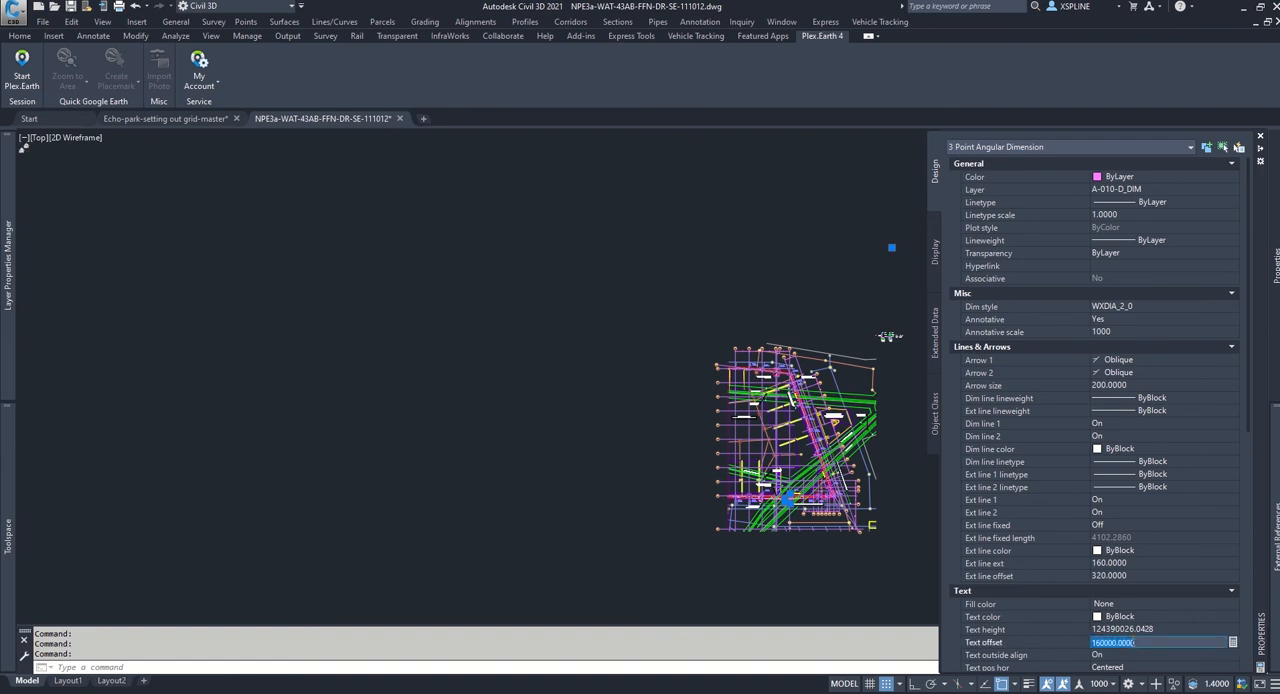
text(160)
key(Return)
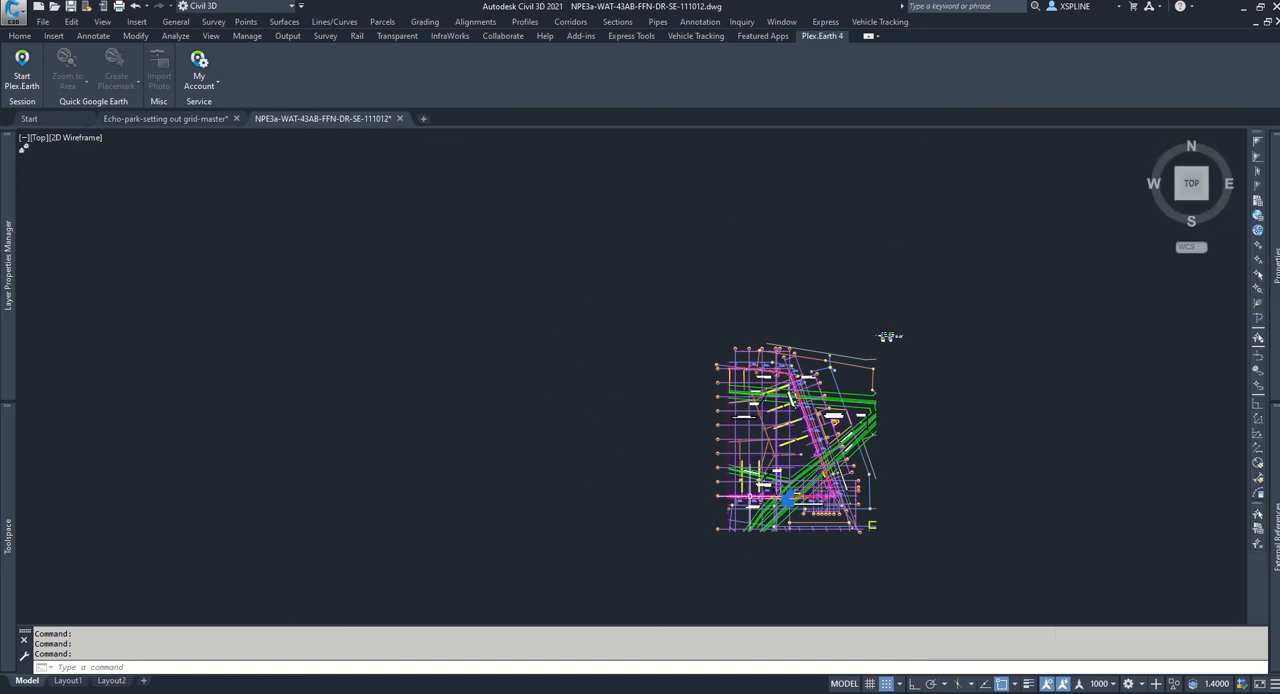
key(Escape)
Step: Define a block named all, in meters, from the whole sub-structure drawing including the small details beside it, converting the objects to block
scroll(890, 336, up, 5)
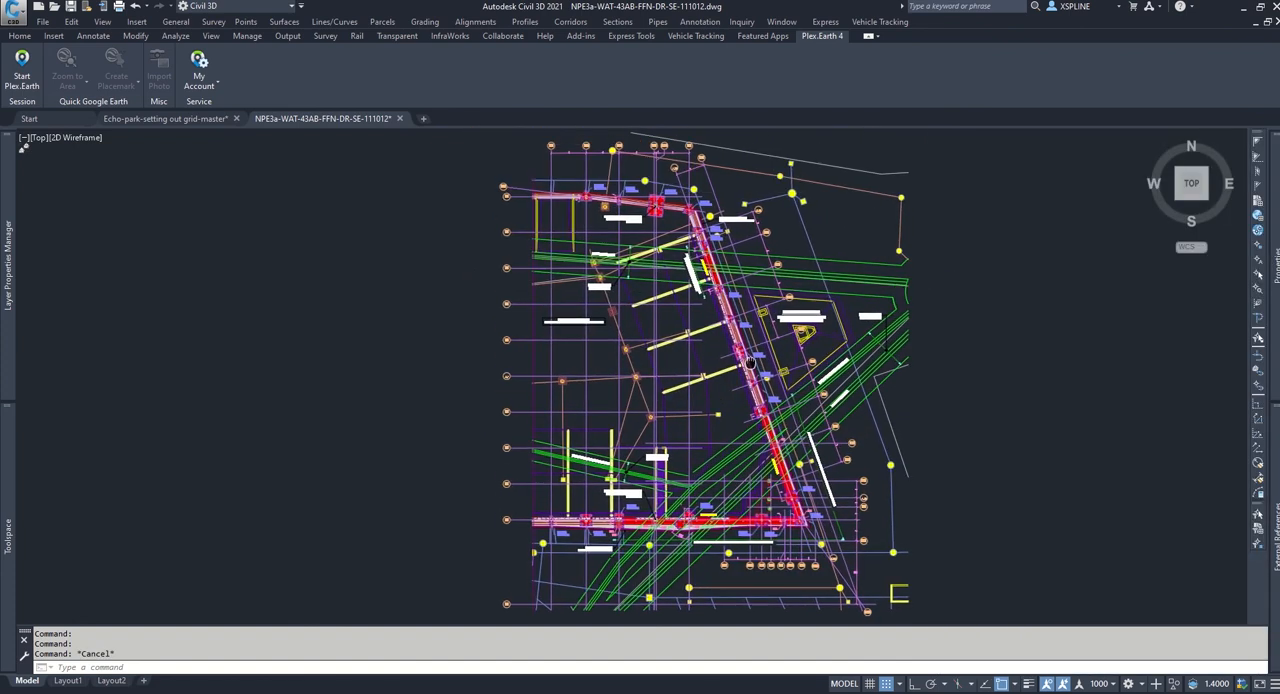
scroll(929, 366, down, 1)
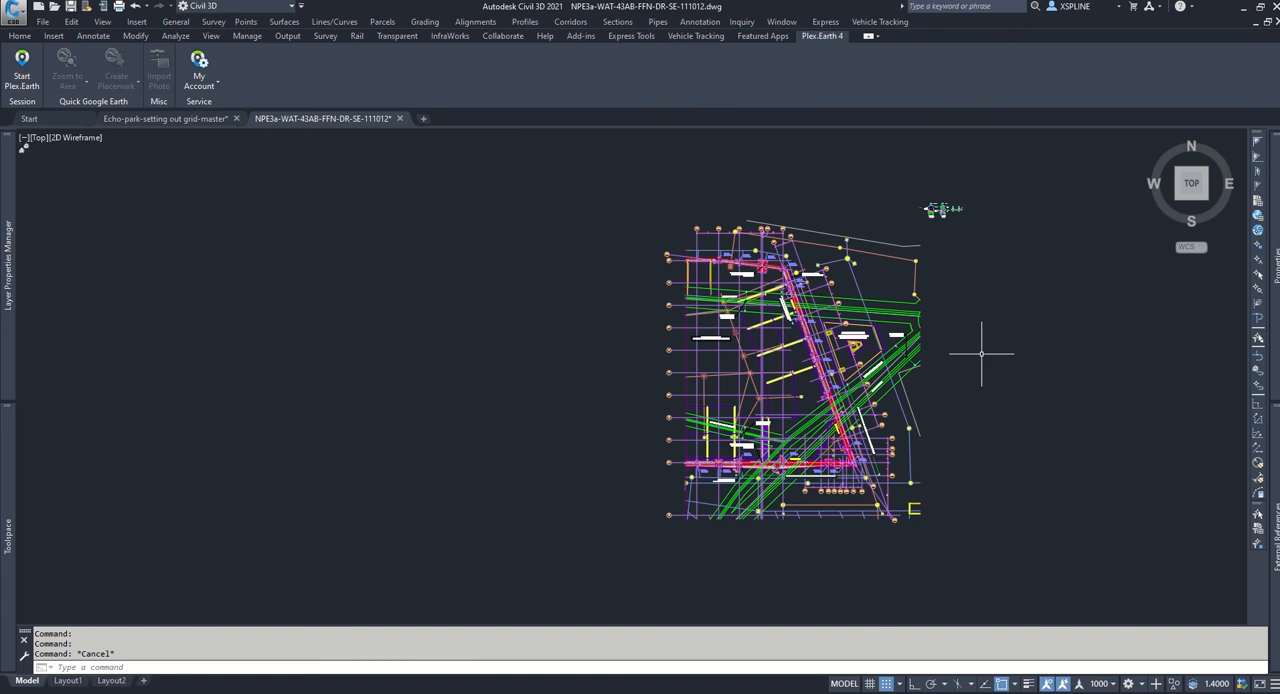
text(block)
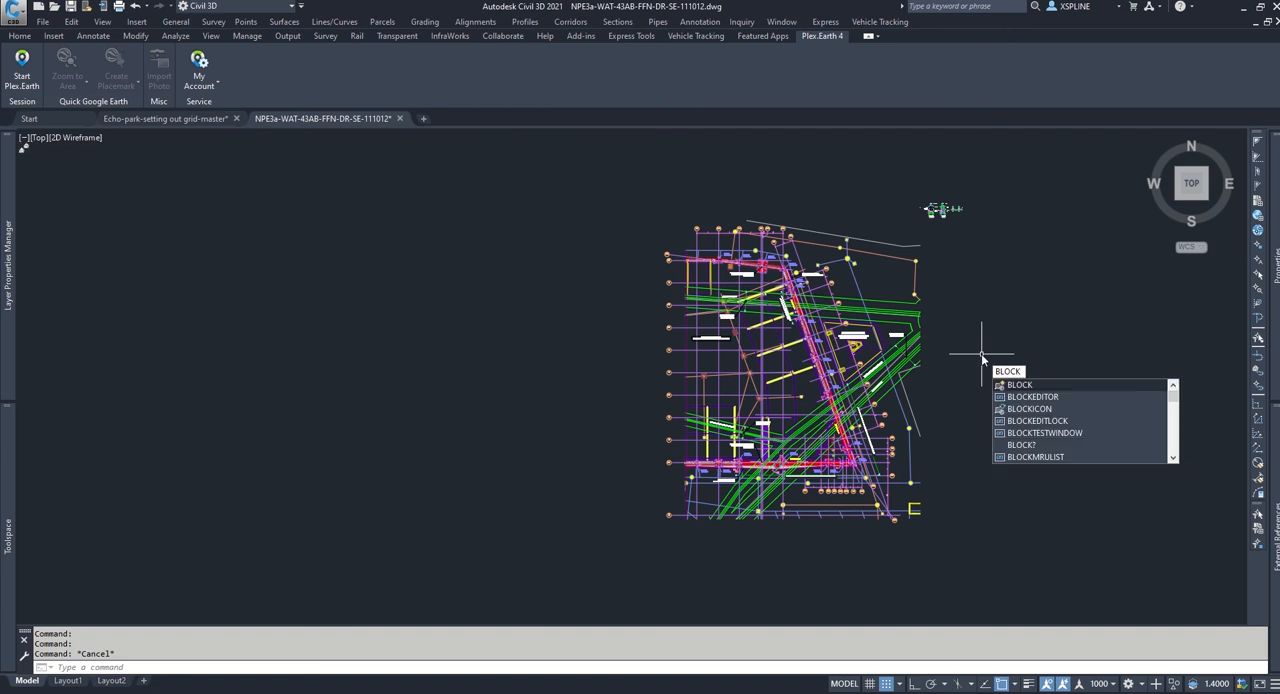
key(Return)
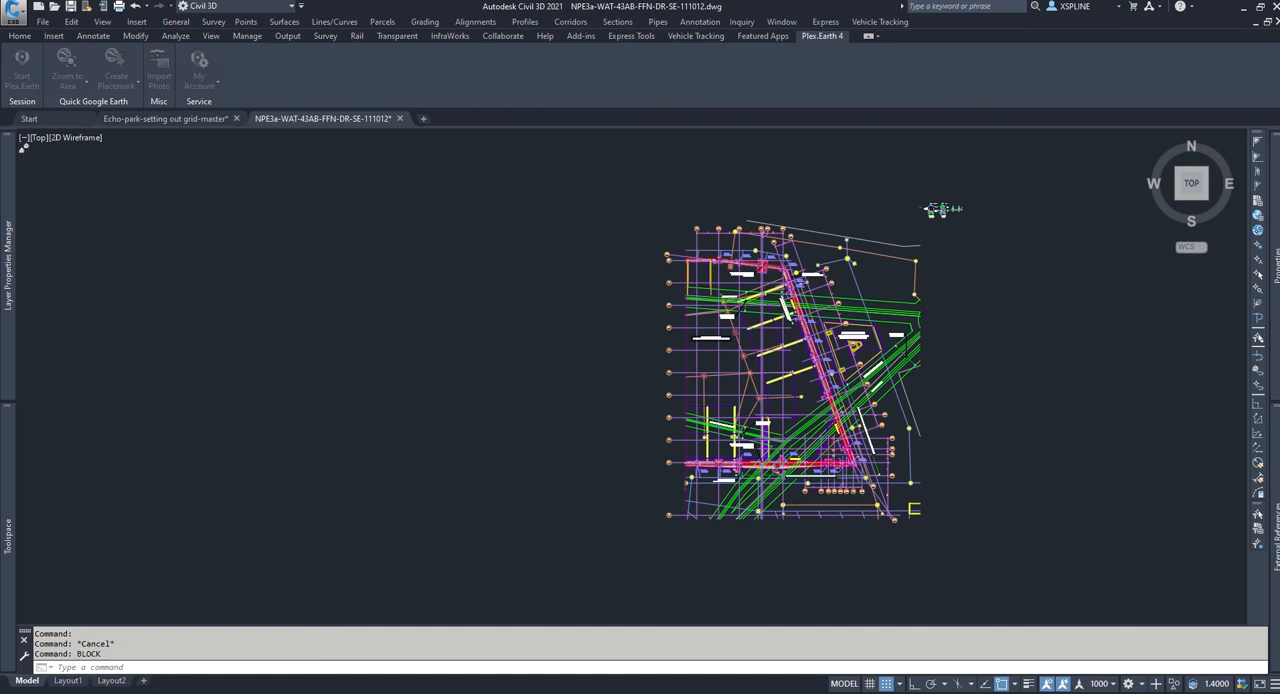
drag(724, 218, 286, 196)
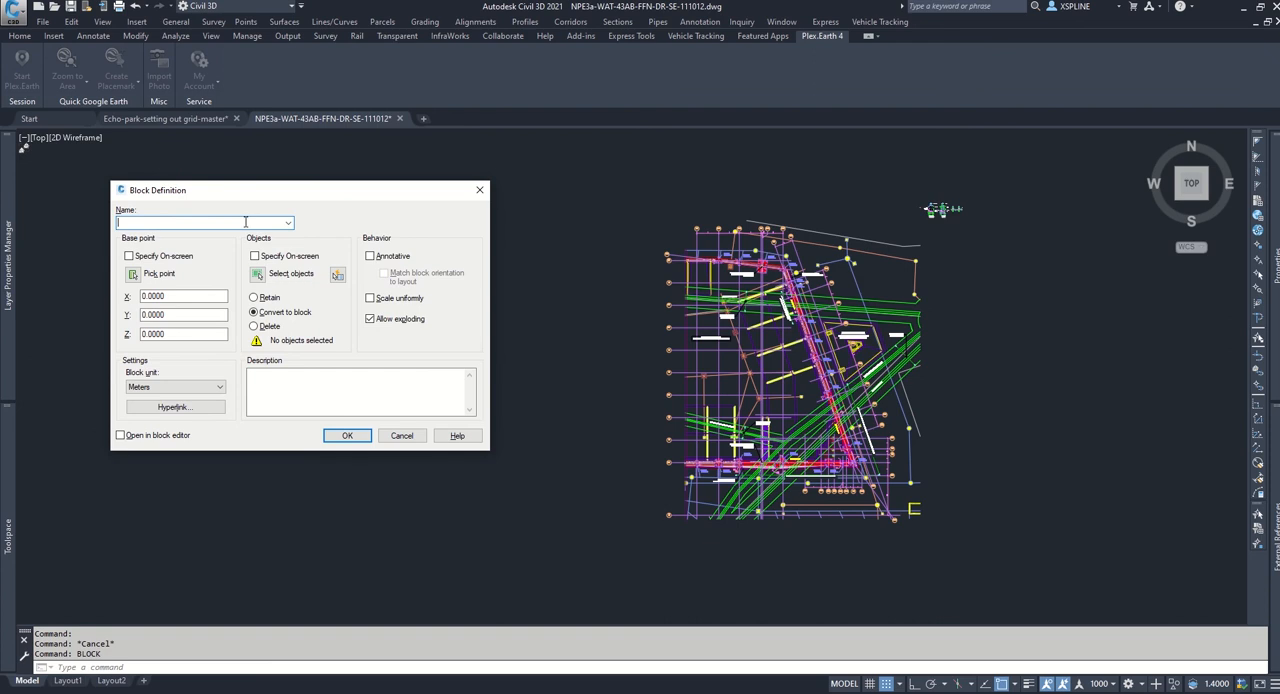
click(347, 437)
click(650, 361)
click(614, 157)
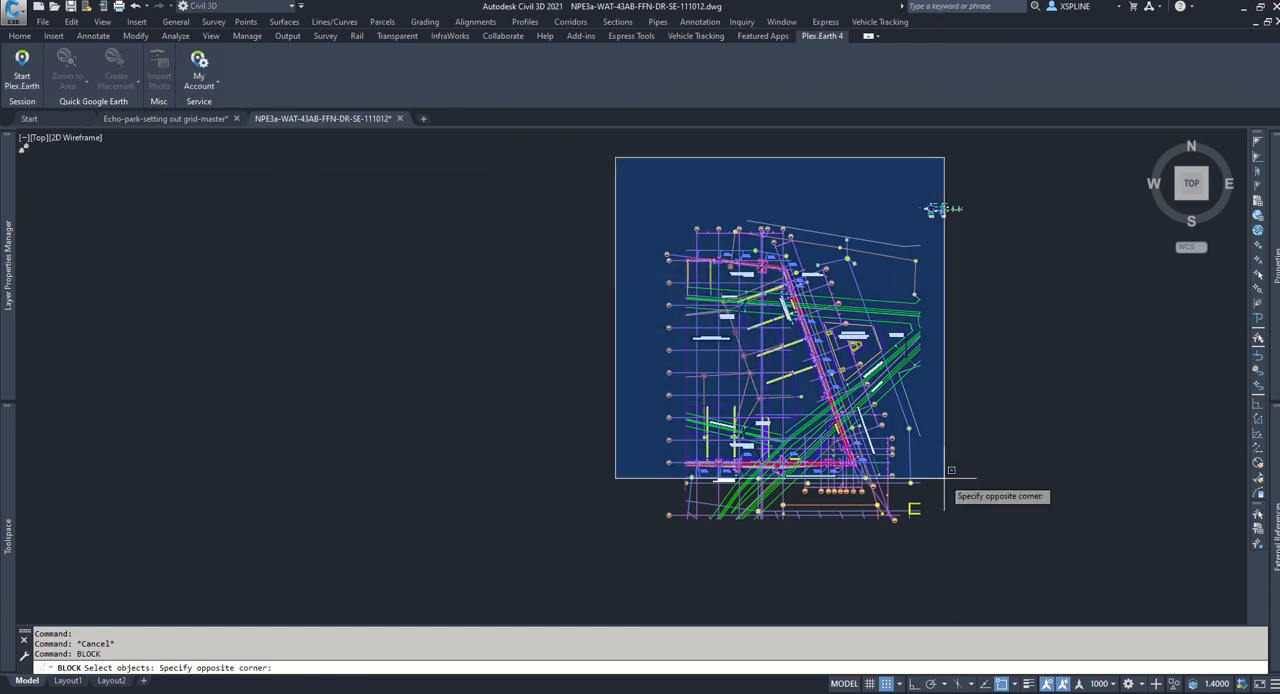
click(1034, 558)
key(Return)
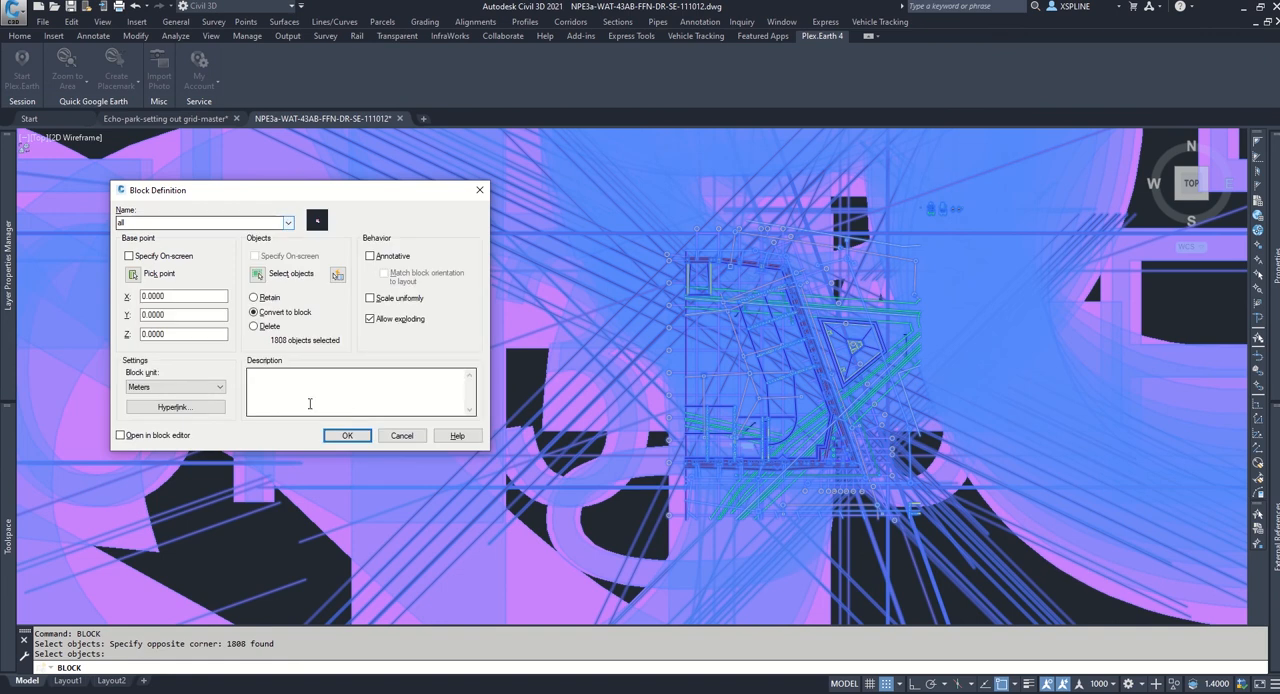
click(347, 437)
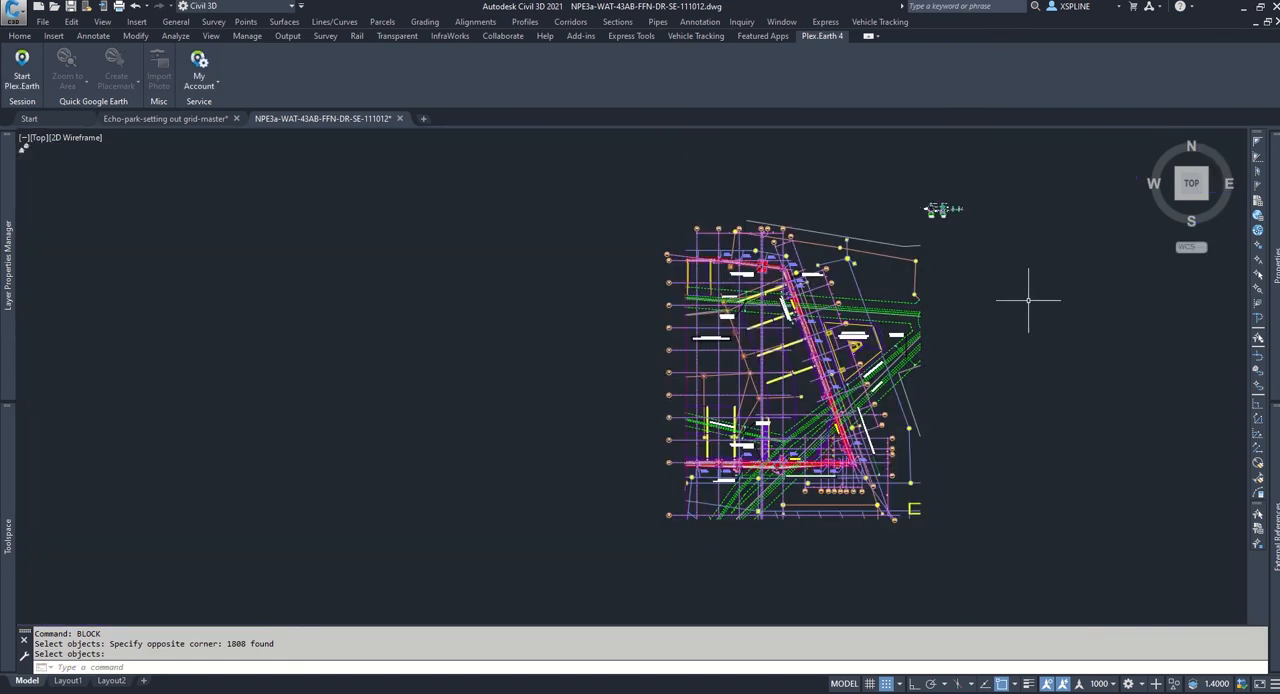
Step: Copy the sub-structure block with a base point near the middle of the plan
middle_drag(1029, 294, 964, 323)
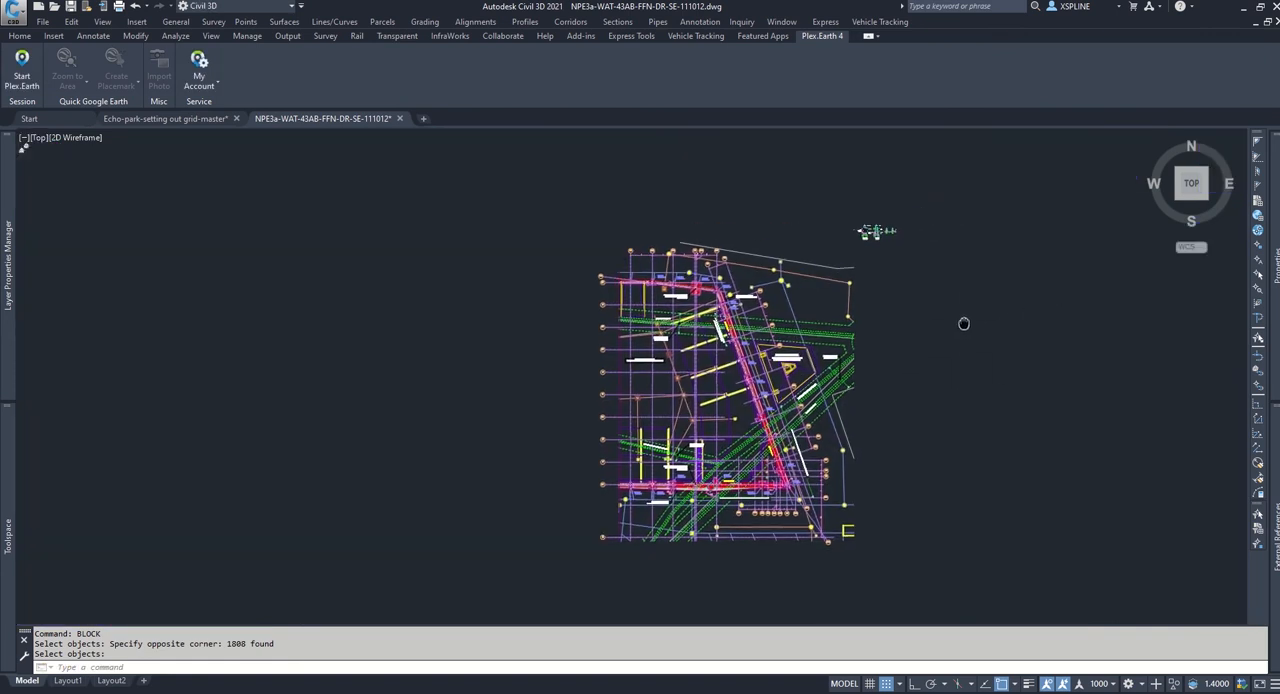
click(848, 333)
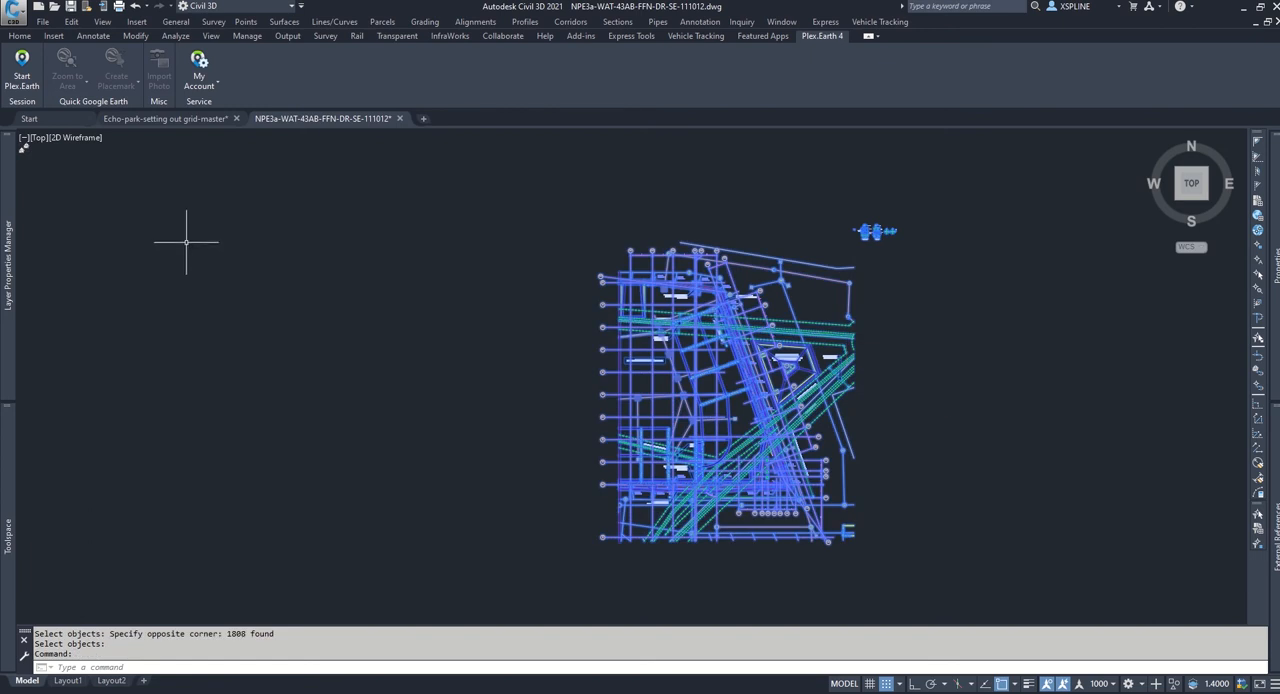
click(71, 21)
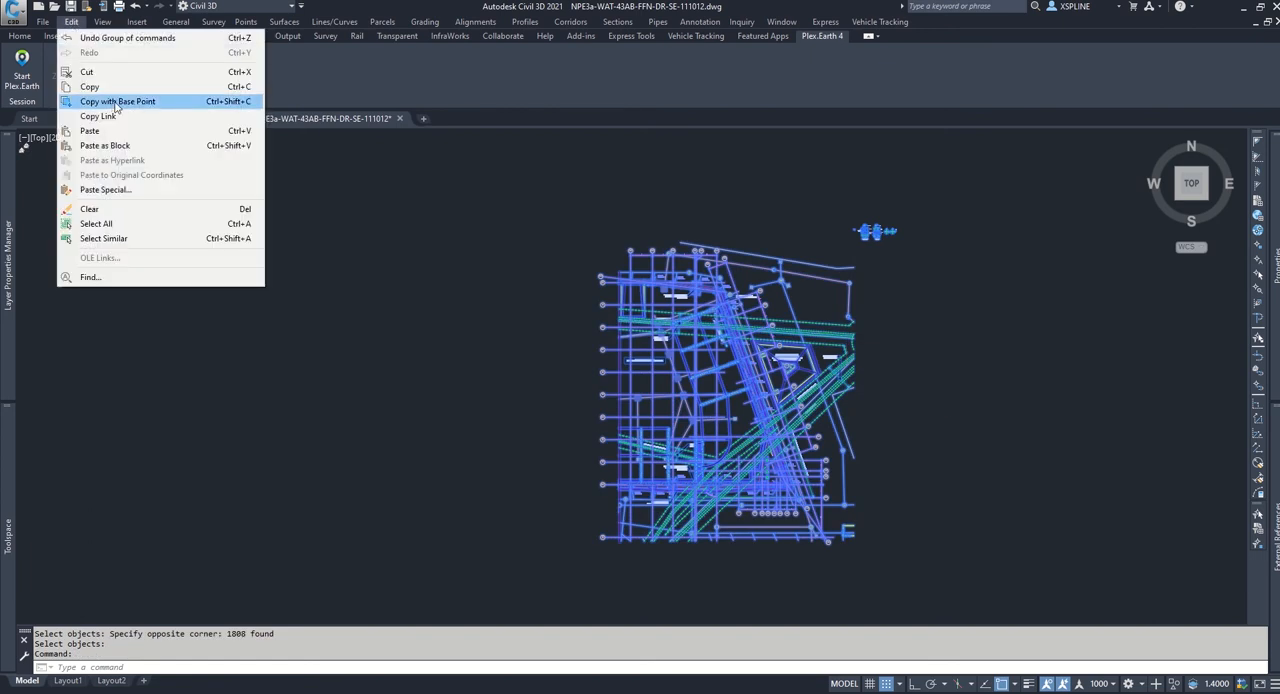
click(110, 100)
click(718, 394)
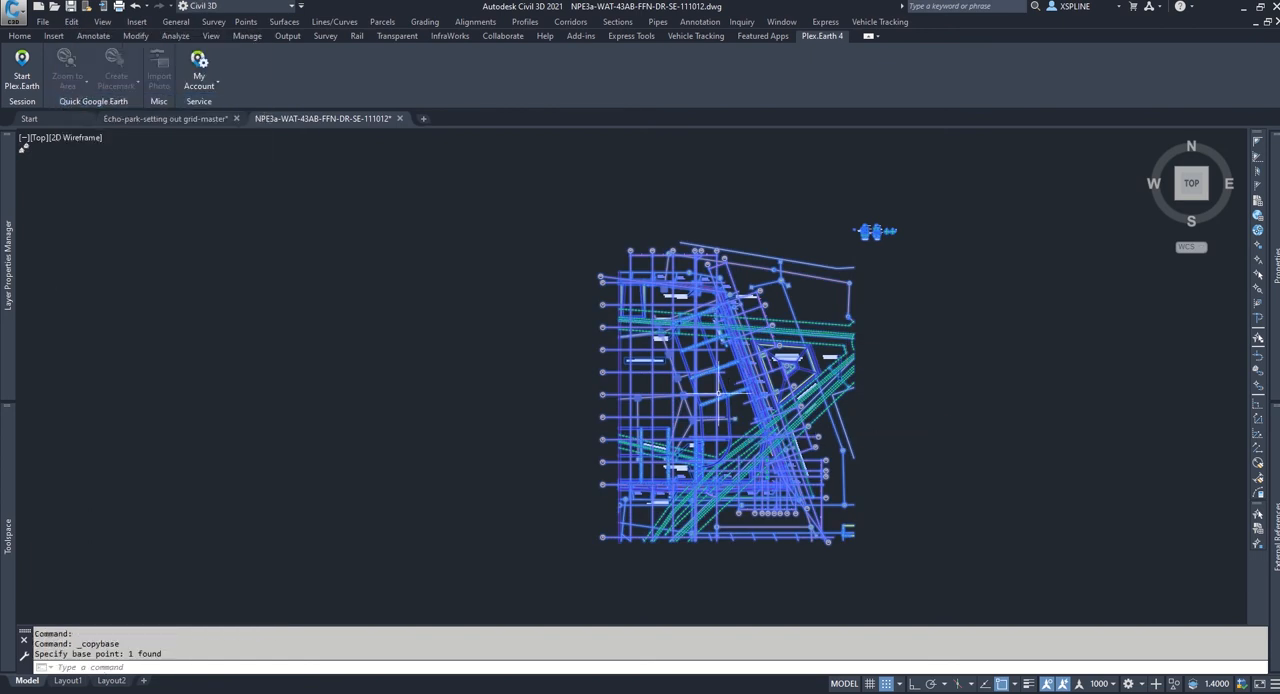
Step: Switch to the Echo-park-setting out grid-master drawing and paste the copied block in the empty area east of the grid
click(178, 118)
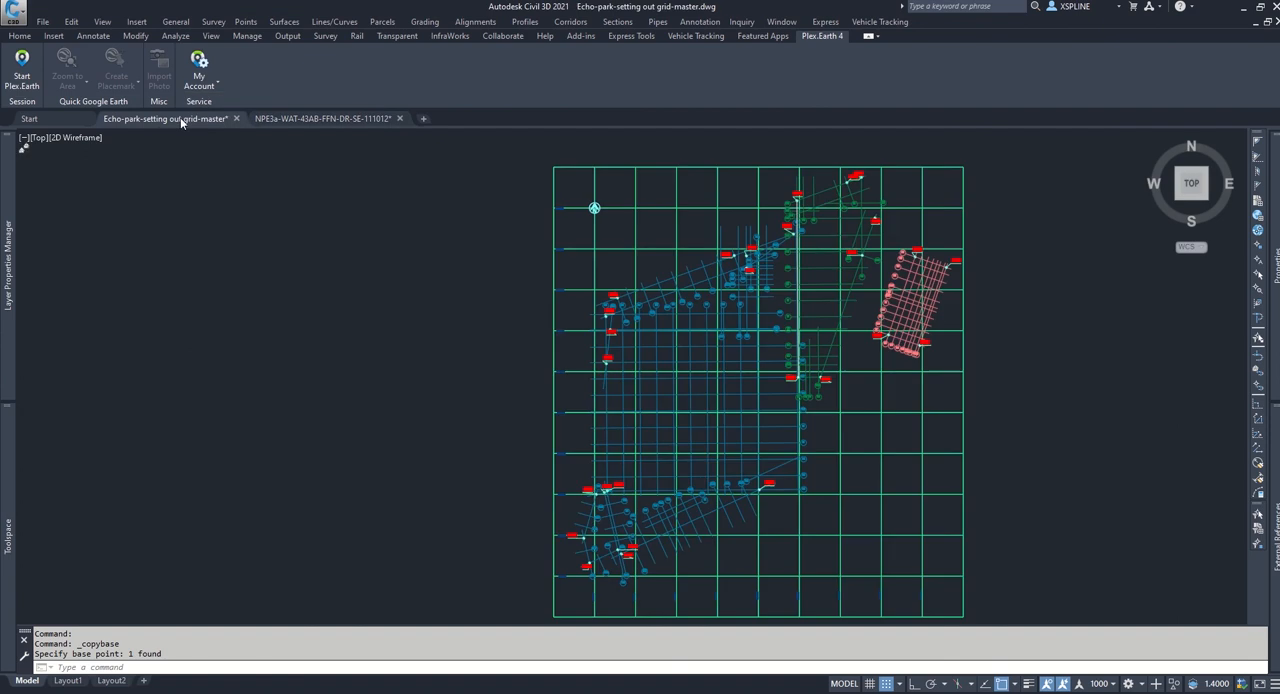
click(71, 21)
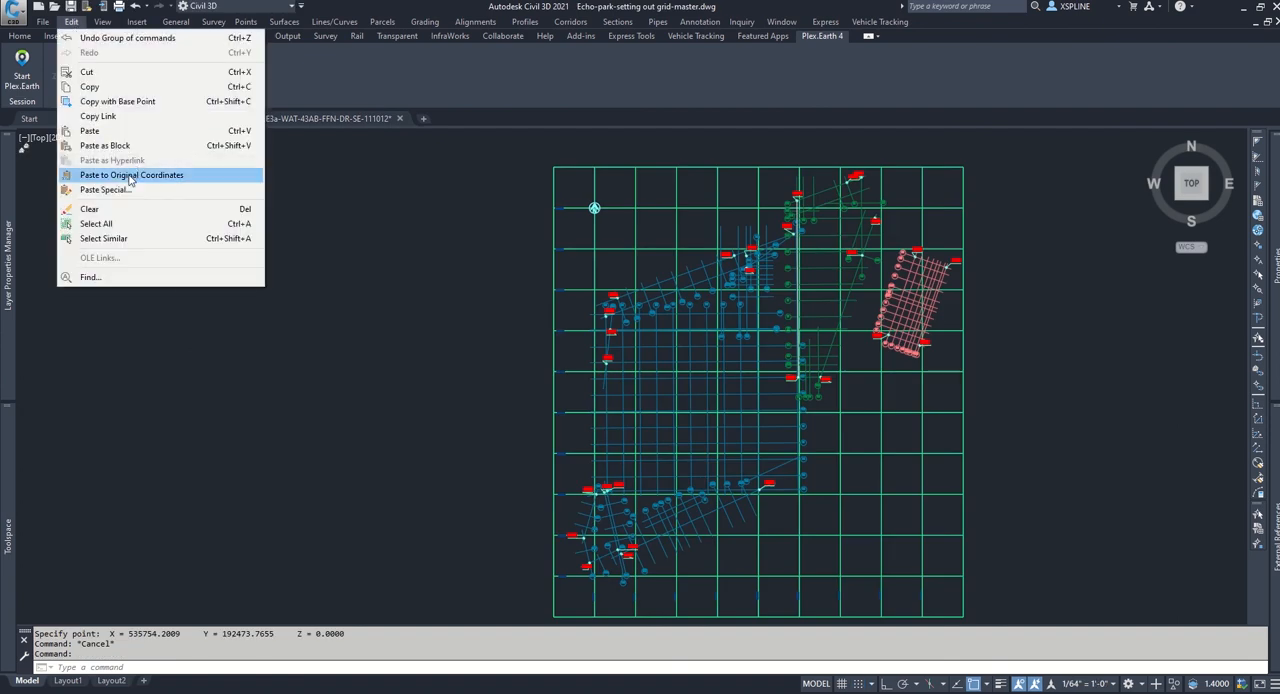
click(95, 131)
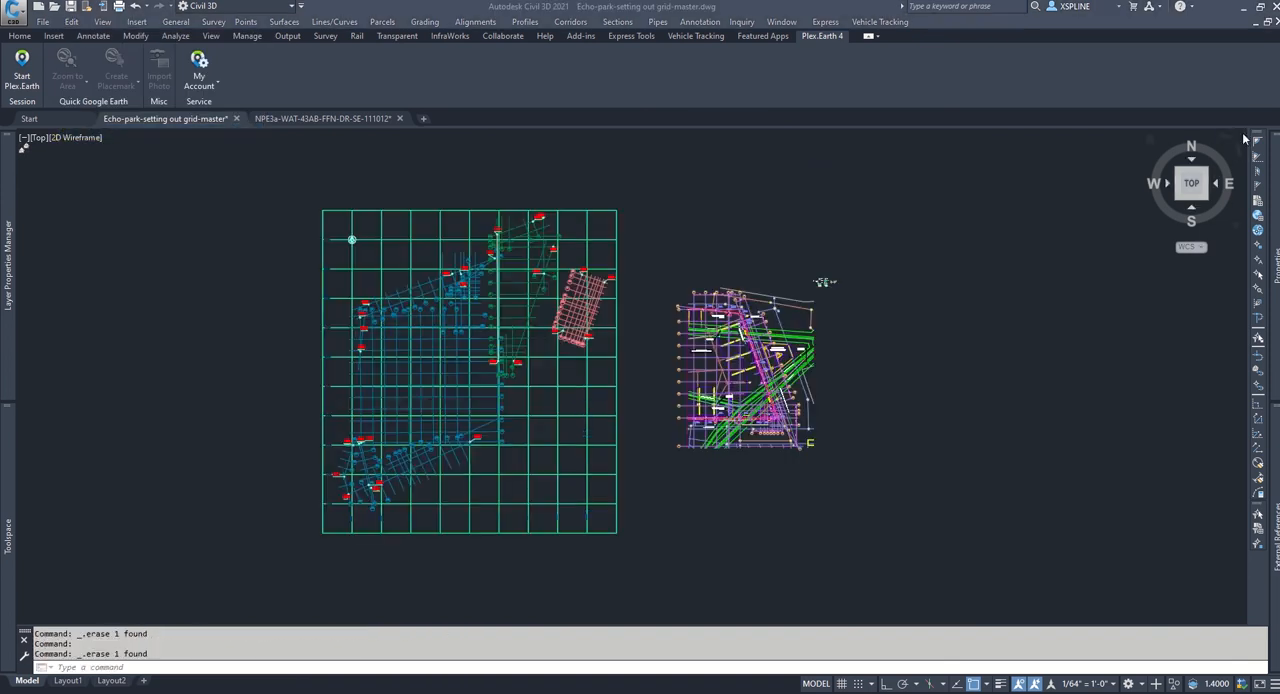
click(743, 245)
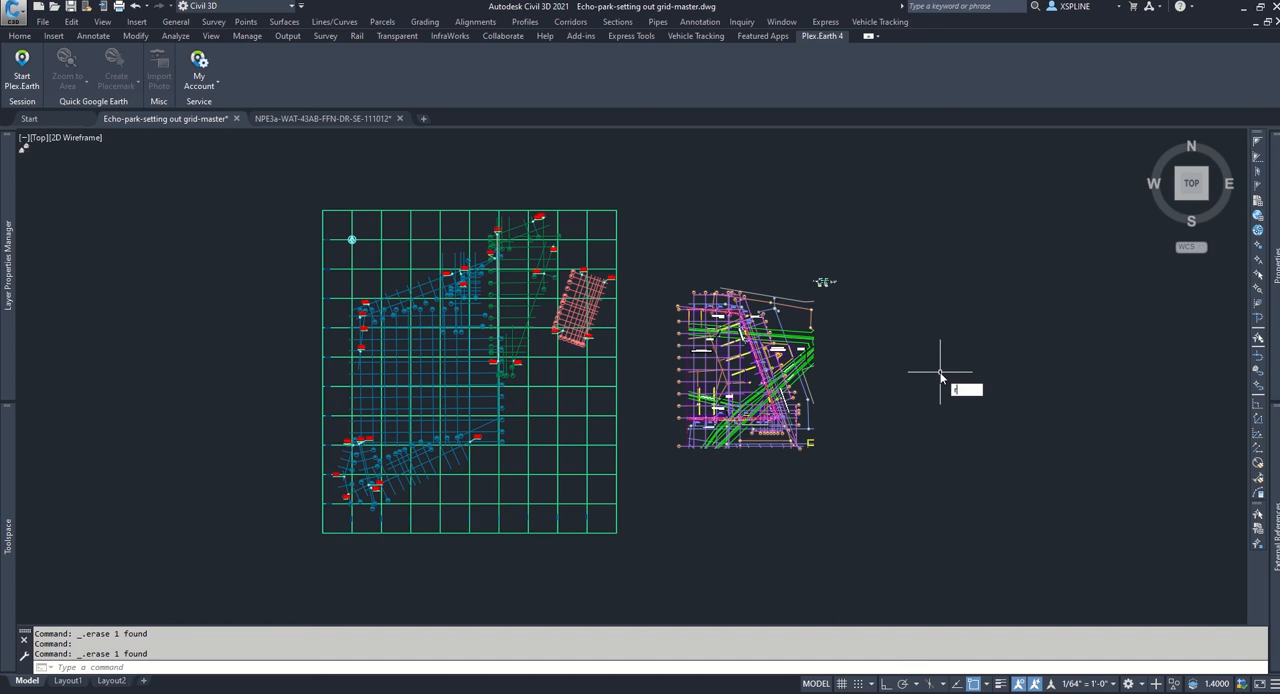
Step: Rotate the pasted block roughly 90 degrees counterclockwise about a point near its centre, matching the master grid's orientation
text(o)
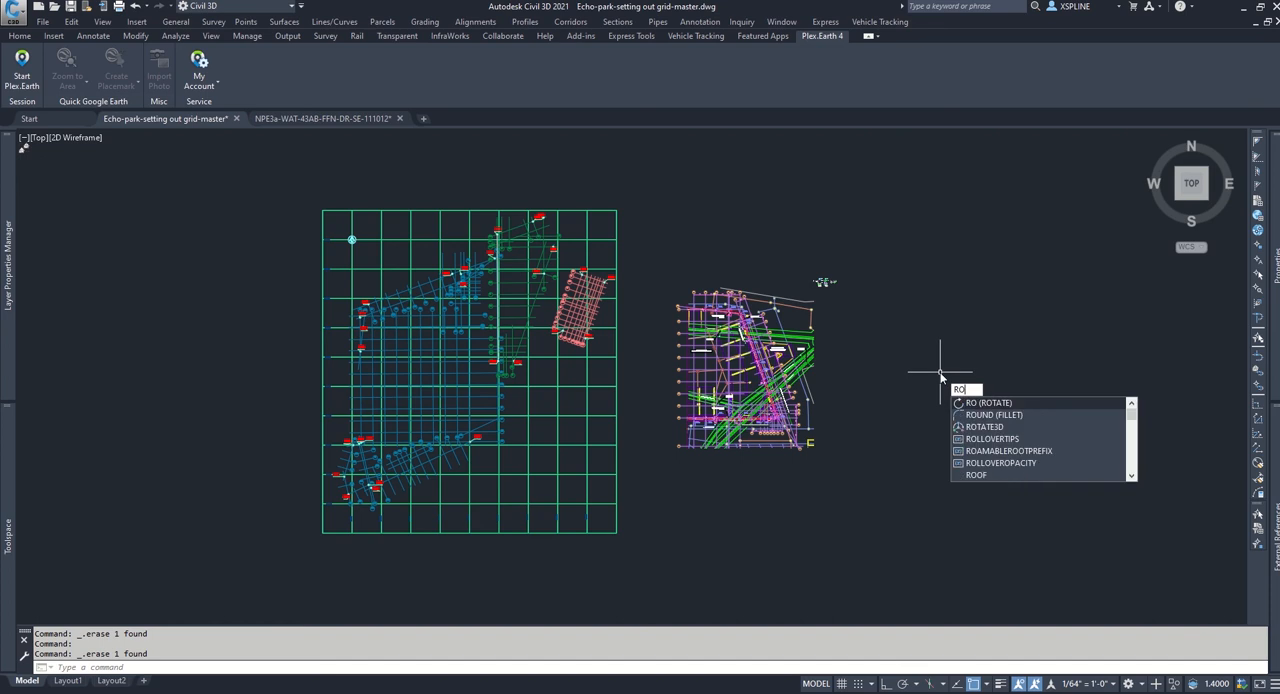
click(985, 404)
click(810, 366)
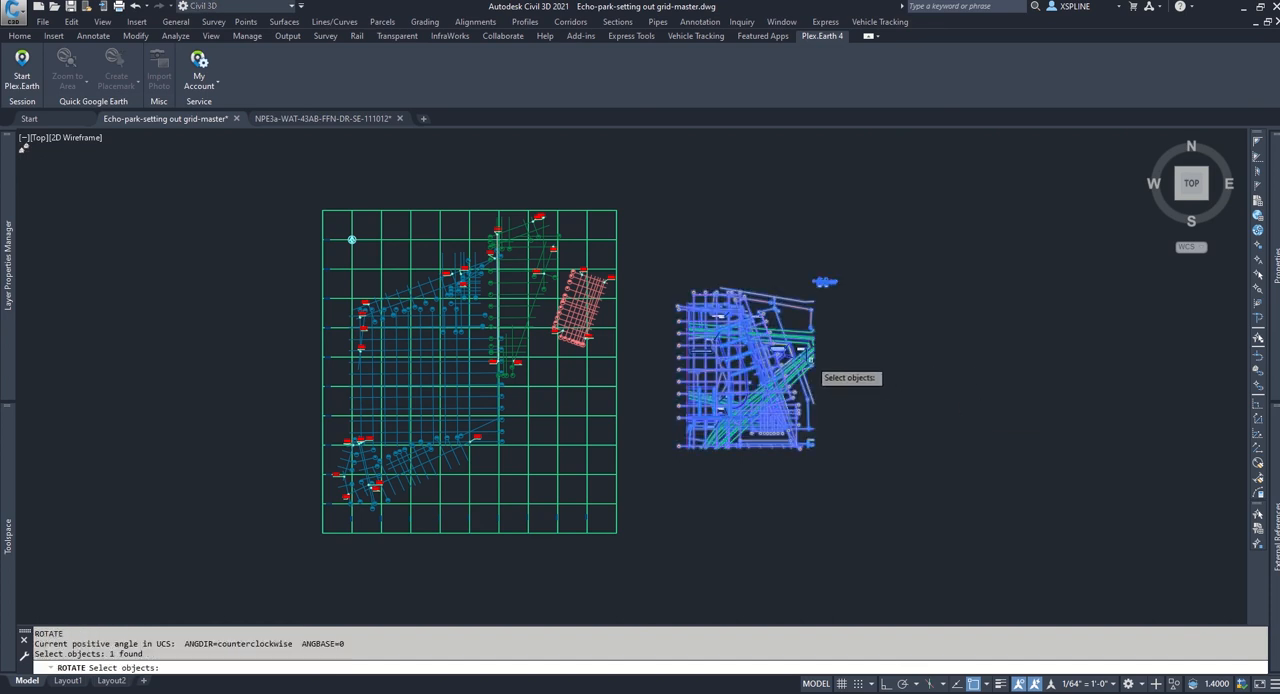
key(Return)
click(764, 382)
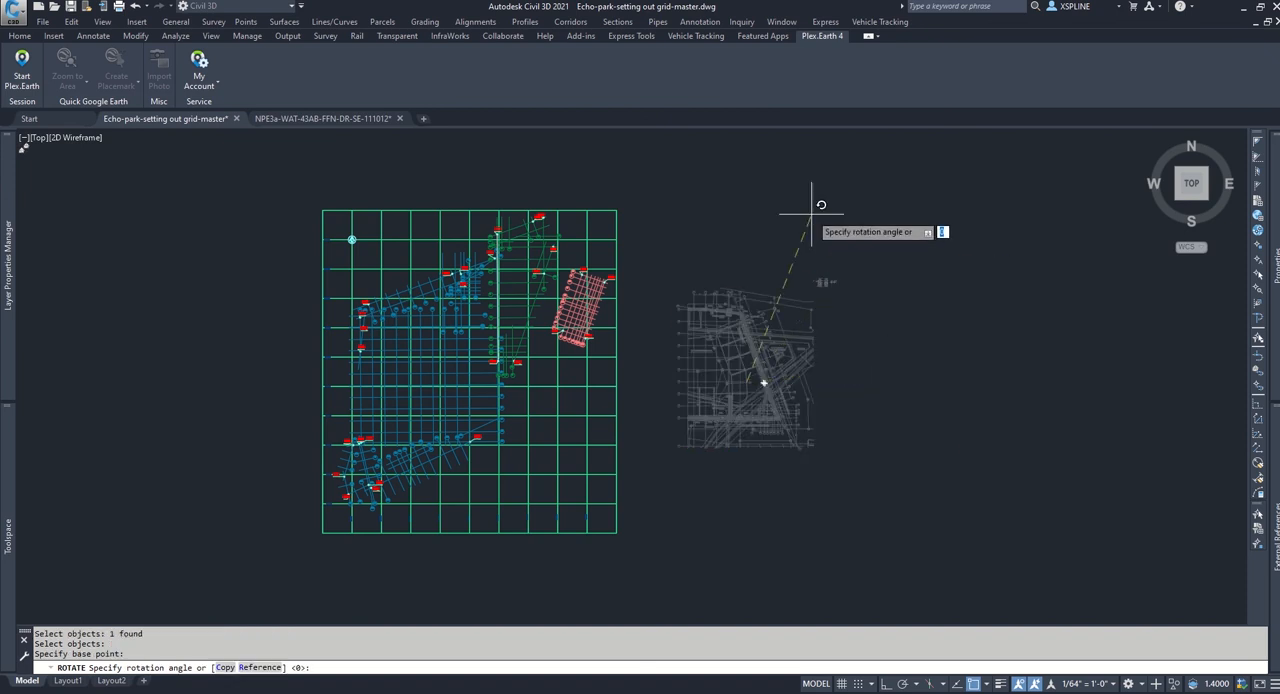
click(740, 188)
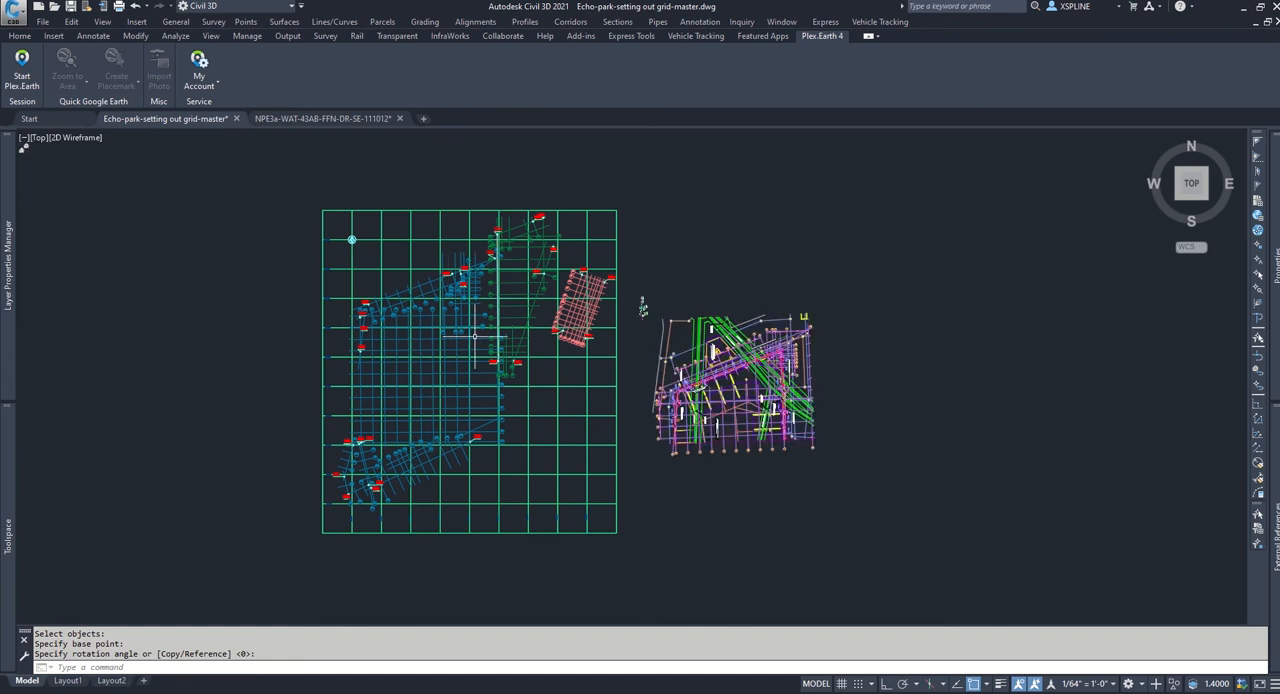
Step: Start aligning the rotated block, using the gridline intersection at the centre of pile cap F40 - PC3a as the first source point
scroll(650, 418, up, 2)
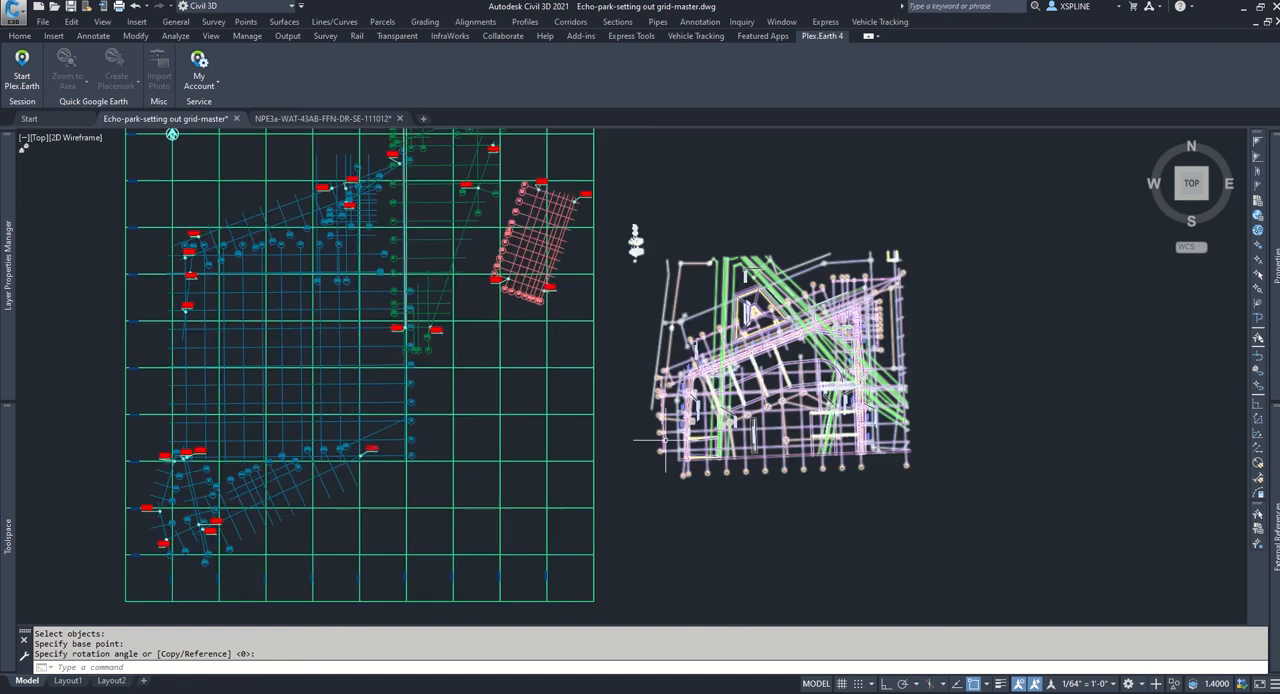
middle_drag(738, 494, 889, 508)
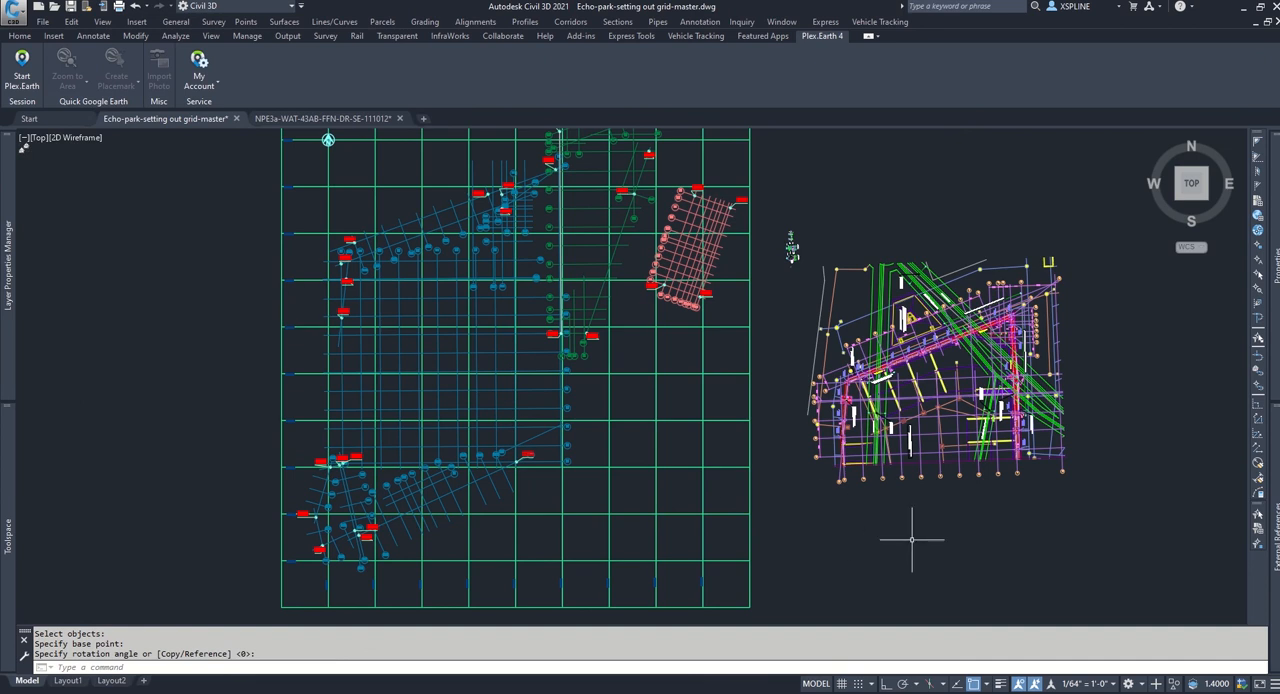
key(Return)
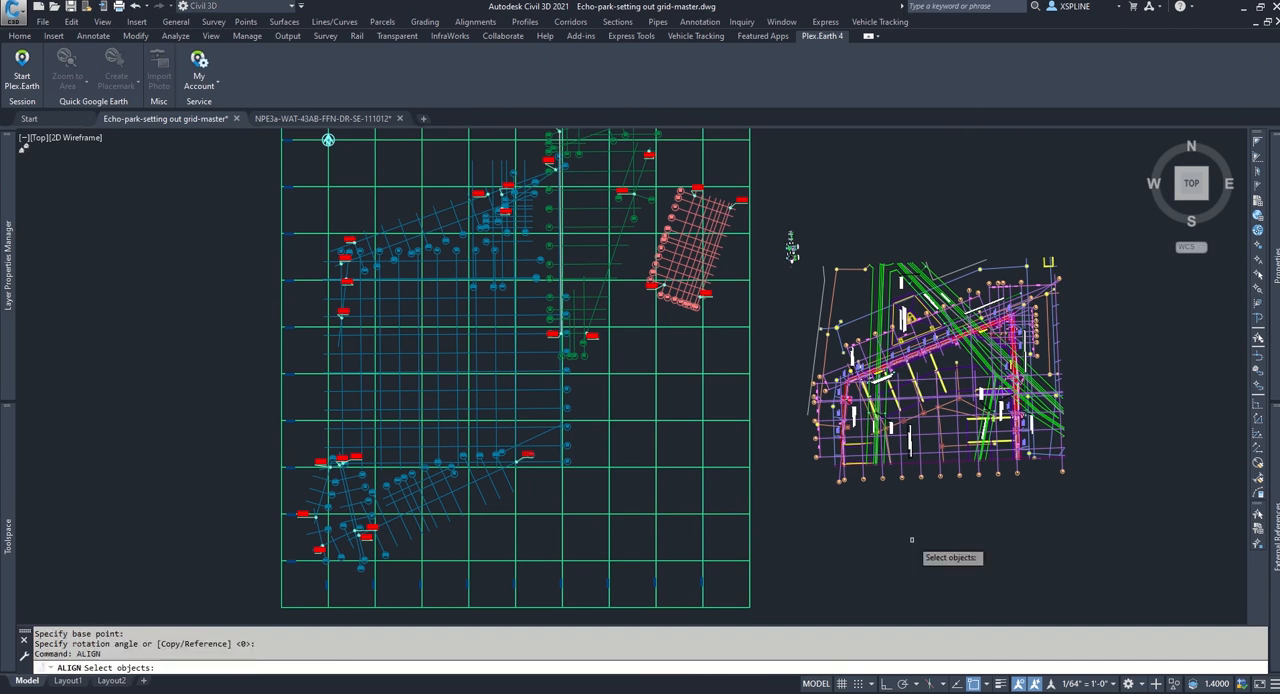
click(1020, 418)
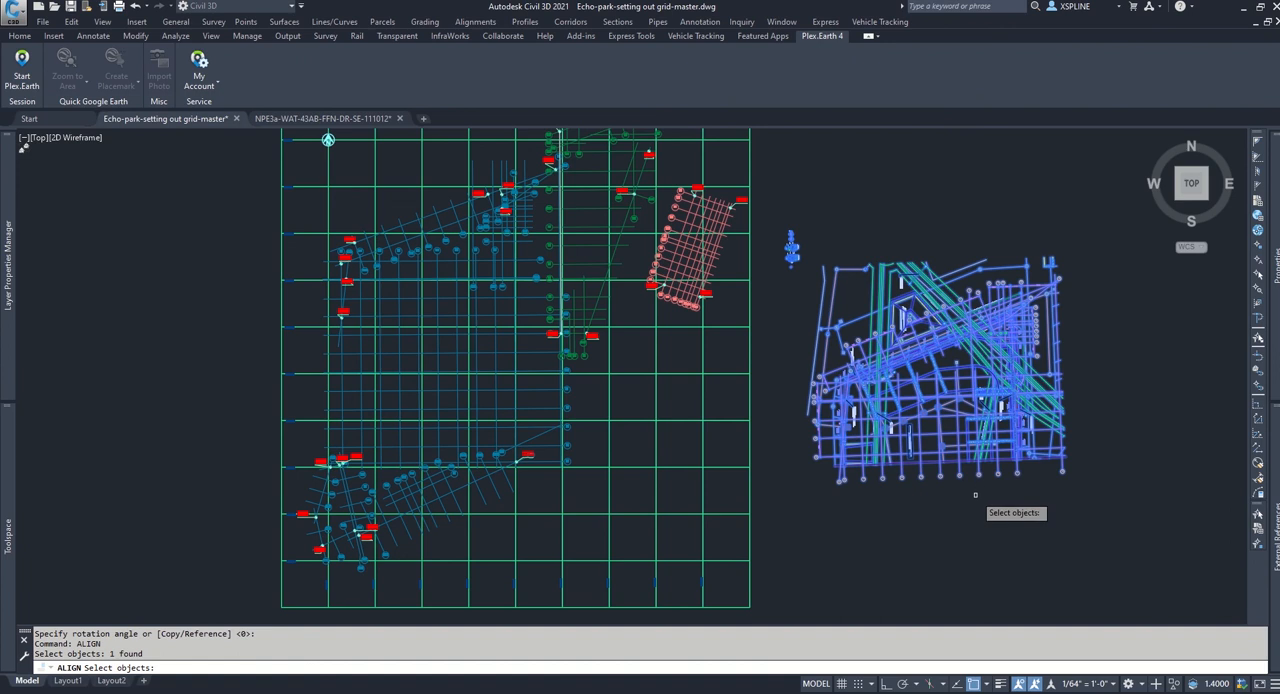
key(Return)
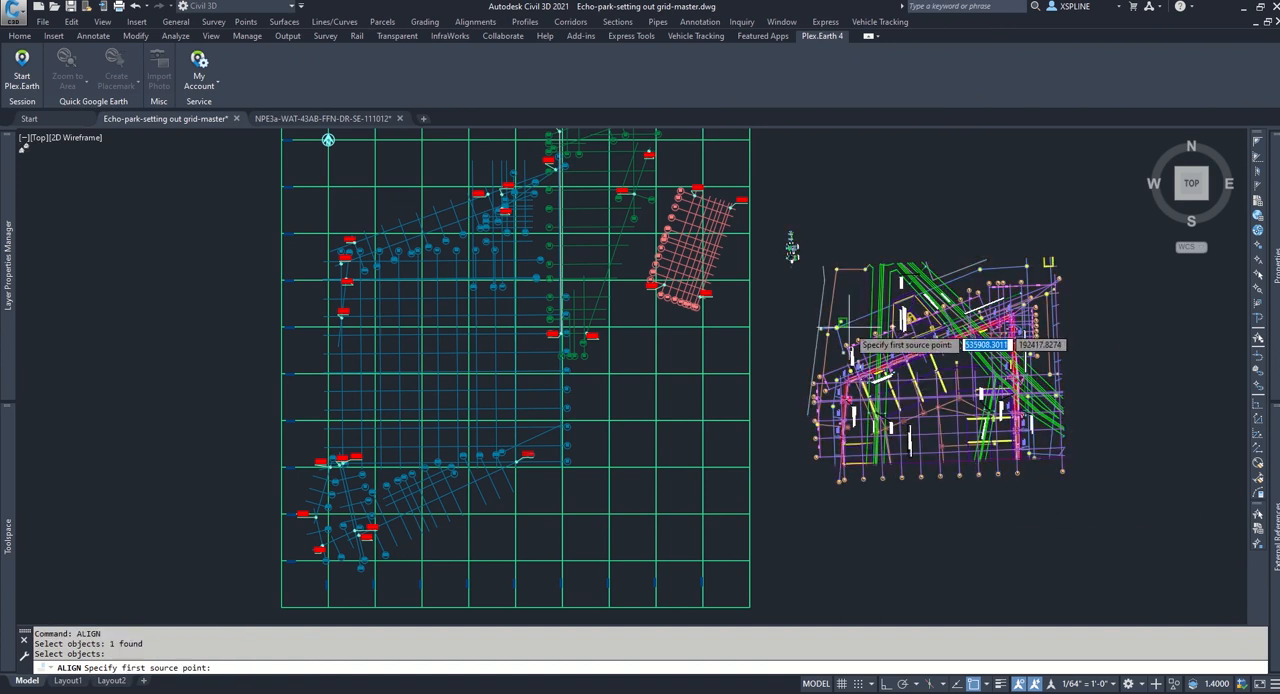
scroll(855, 355, up, 4)
scroll(850, 376, up, 5)
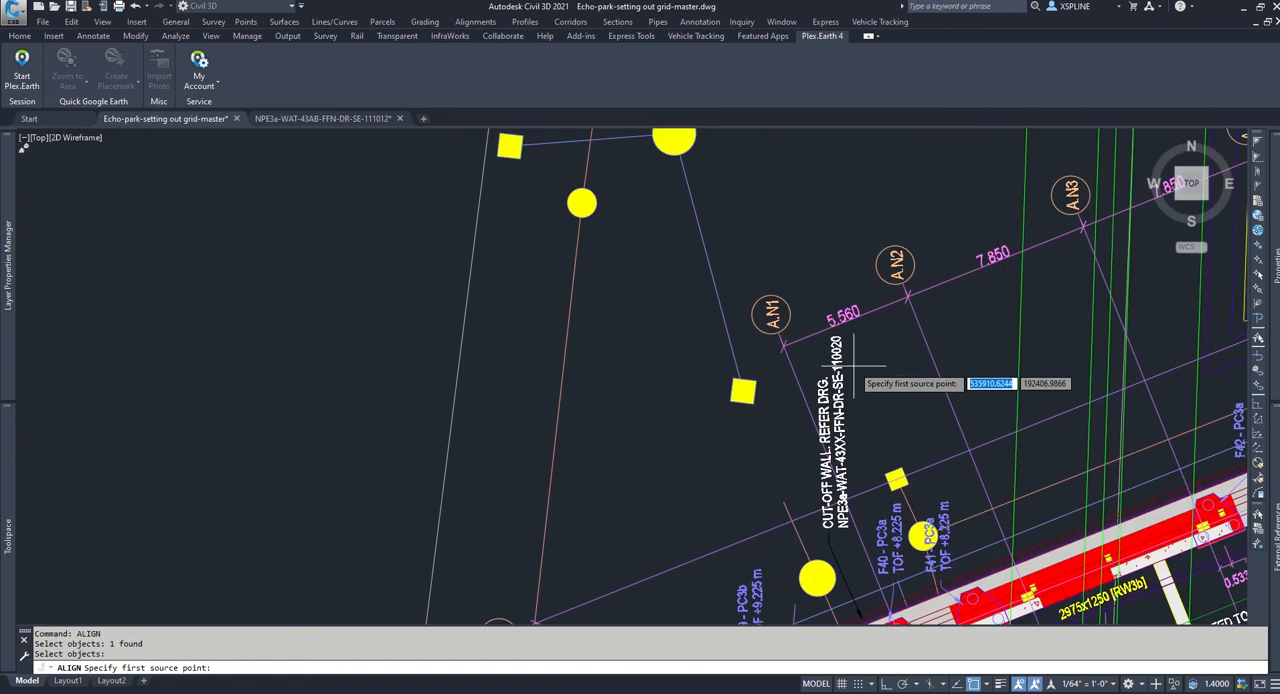
scroll(858, 378, down, 4)
mouse_move(860, 380)
middle_down()
mouse_move(873, 322)
mouse_move(849, 315)
middle_up()
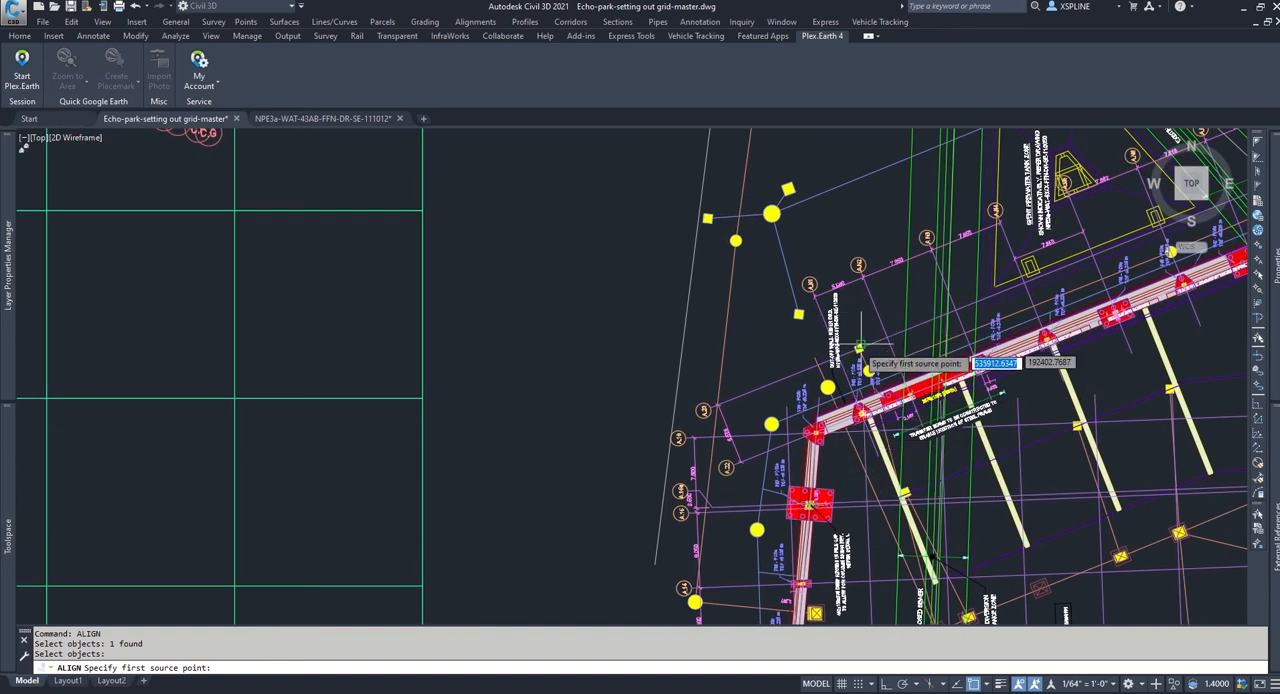
middle_drag(912, 436, 878, 368)
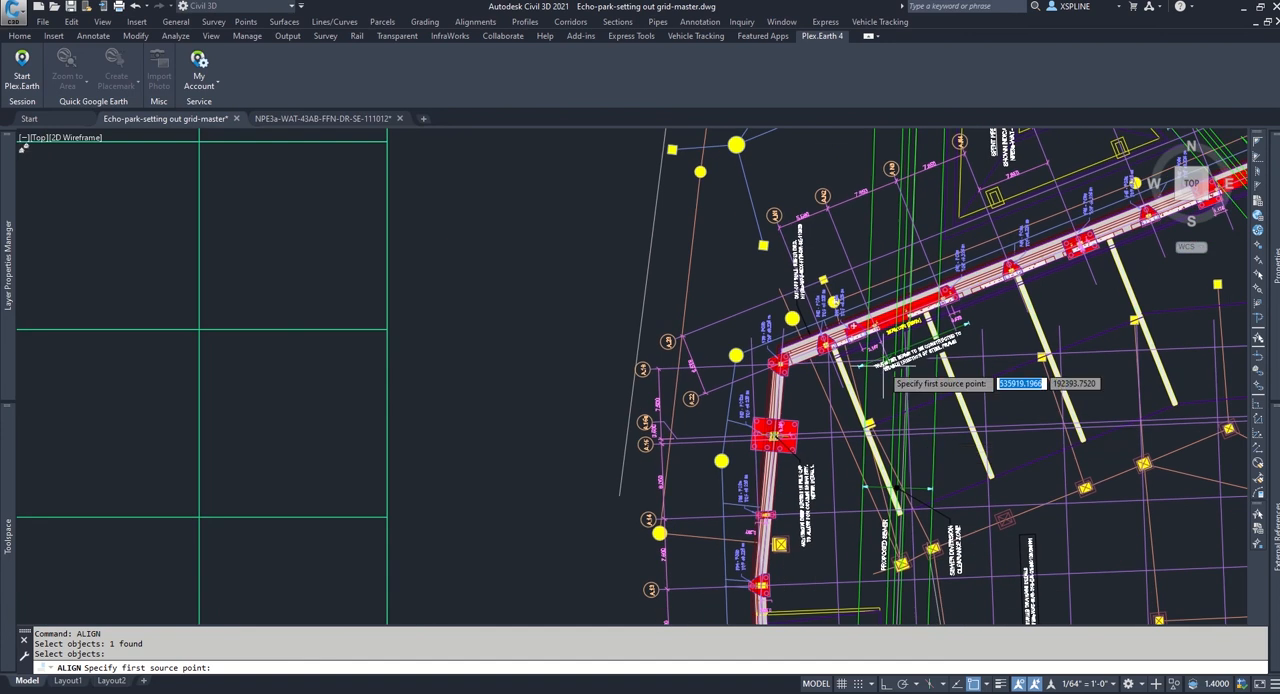
scroll(845, 345, up, 3)
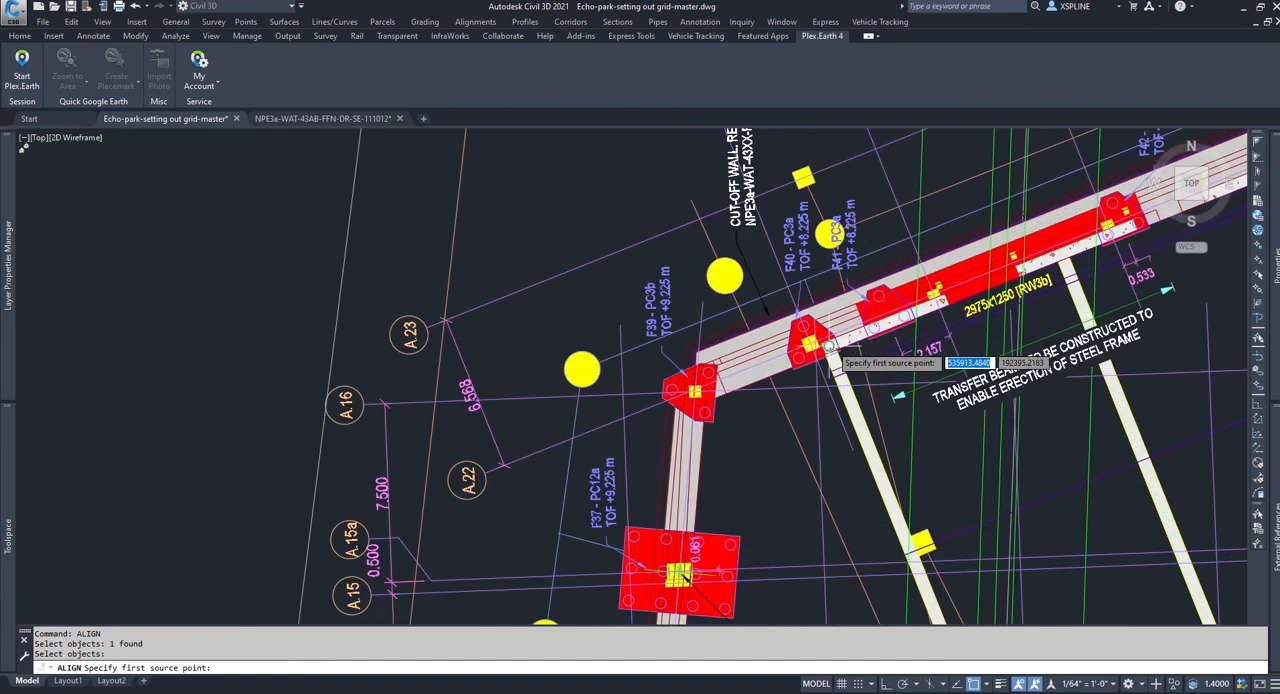
scroll(831, 357, up, 1)
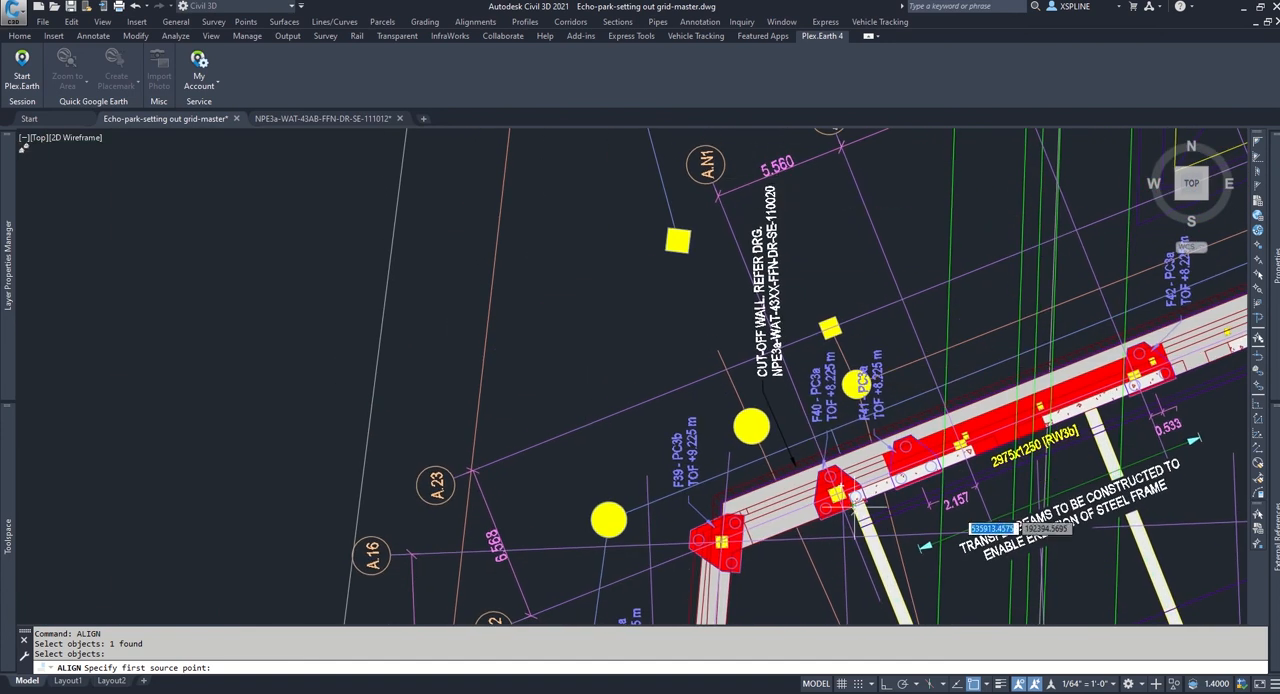
middle_drag(856, 467, 888, 322)
scroll(873, 348, up, 4)
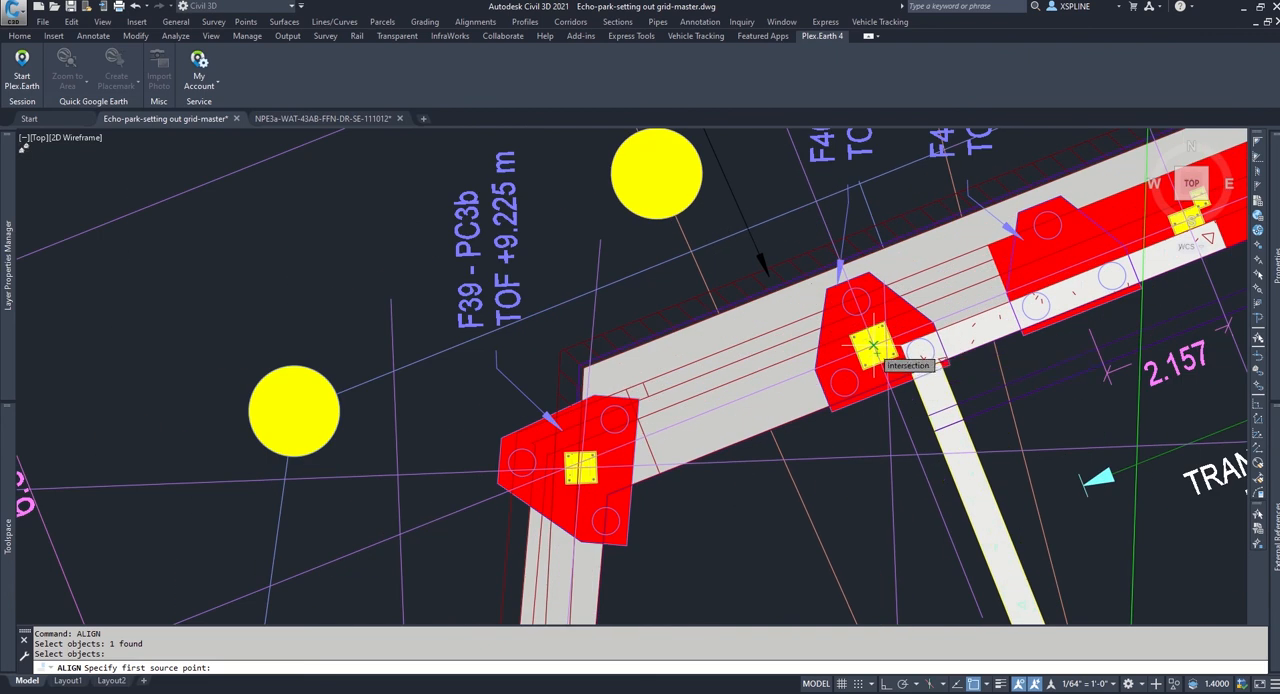
click(873, 347)
Step: Set the first destination point at the intersection of gridline A.N1 and the lower sloping gridline near bubble A.B in the master grid
scroll(757, 423, down, 8)
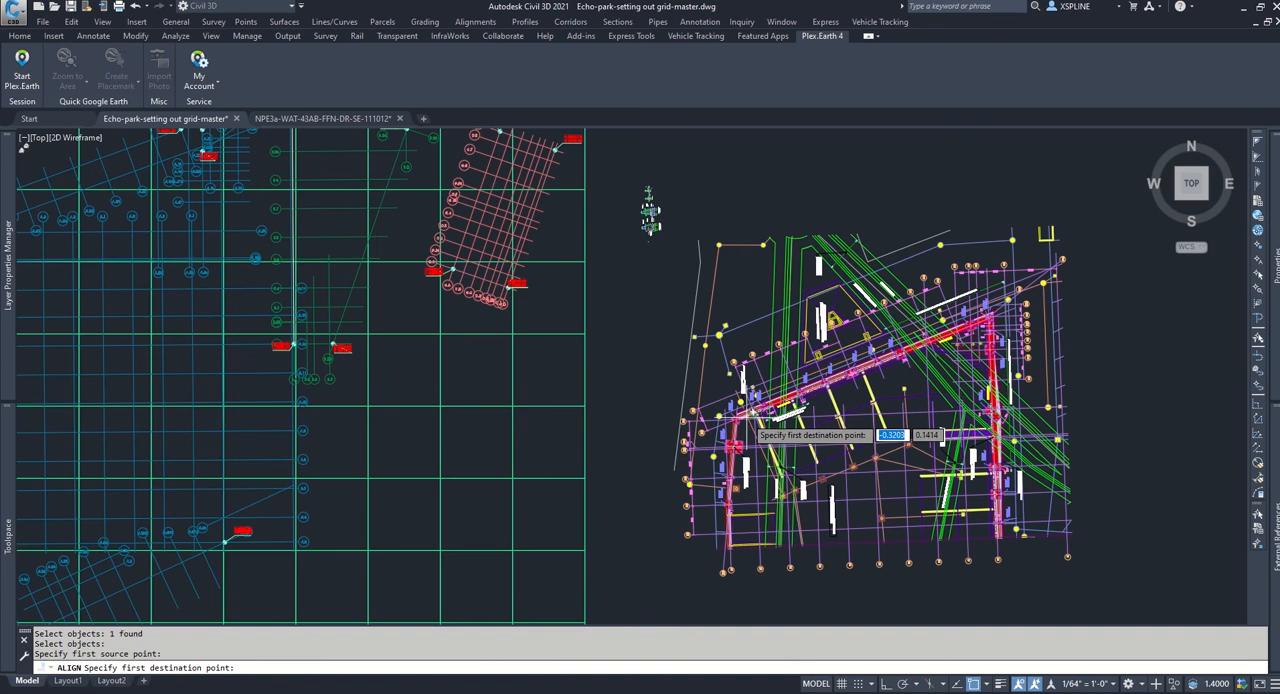
scroll(752, 415, down, 2)
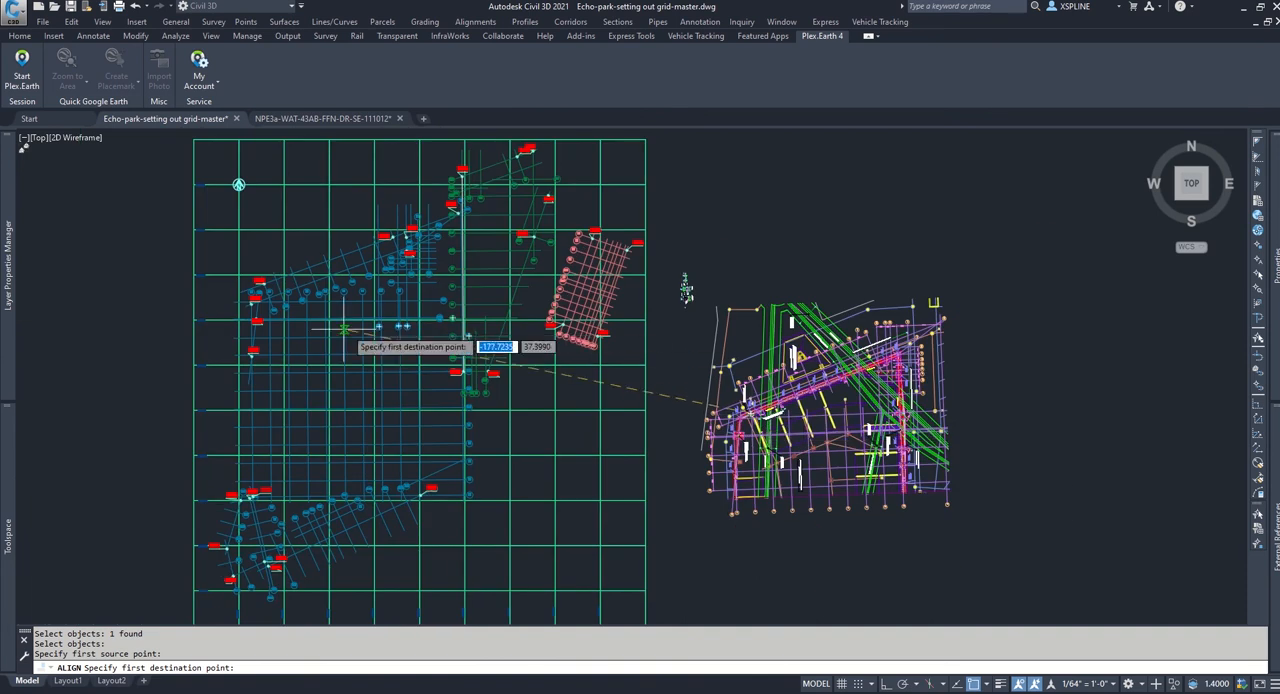
scroll(346, 325, up, 6)
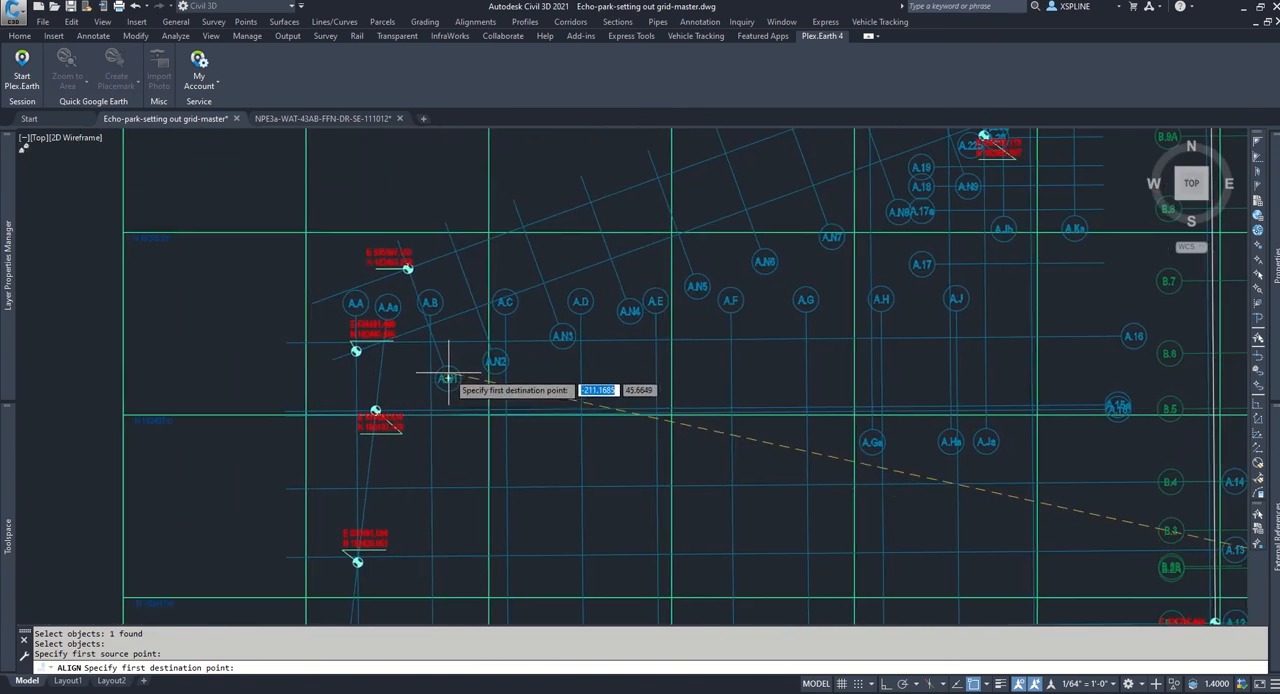
mouse_move(447, 378)
middle_down()
mouse_move(530, 400)
mouse_move(382, 486)
mouse_move(418, 475)
middle_up()
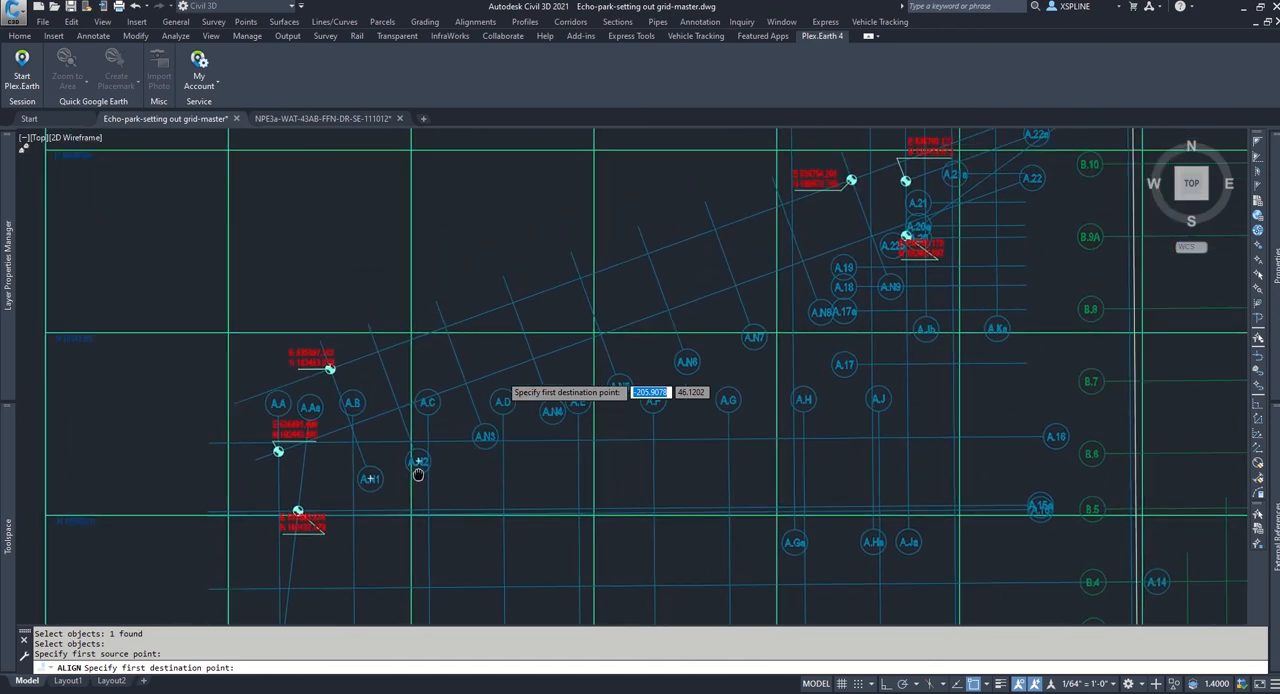
scroll(350, 428, up, 4)
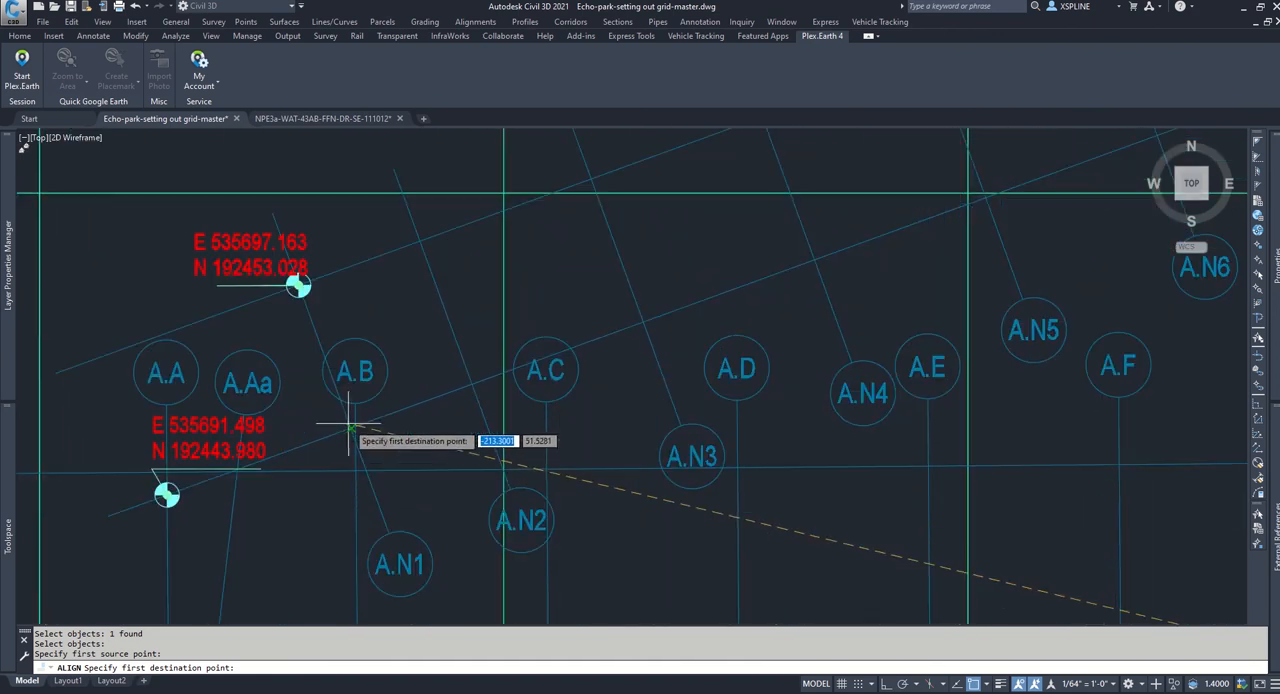
scroll(346, 437, up, 4)
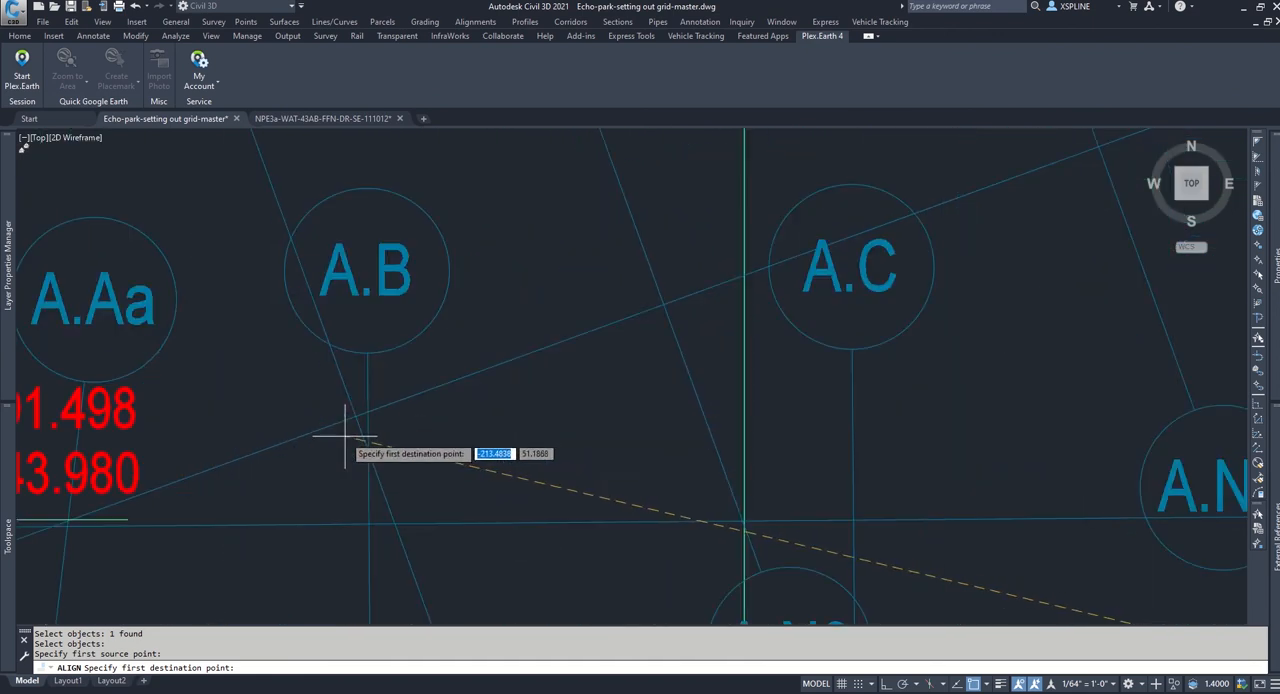
click(354, 424)
Step: Pick the intersection of gridlines A.L and A.12 at the pasted block's south-east corner as the second source point
scroll(393, 497, down, 10)
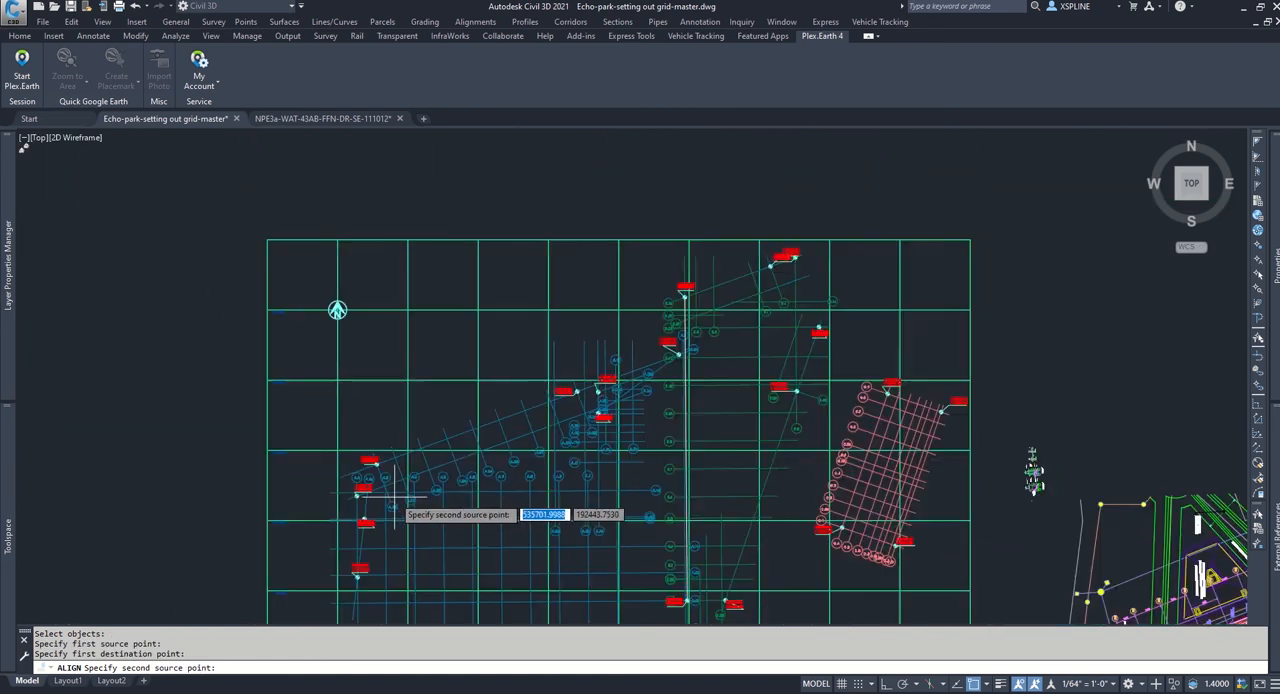
scroll(491, 499, down, 4)
middle_drag(790, 481, 793, 280)
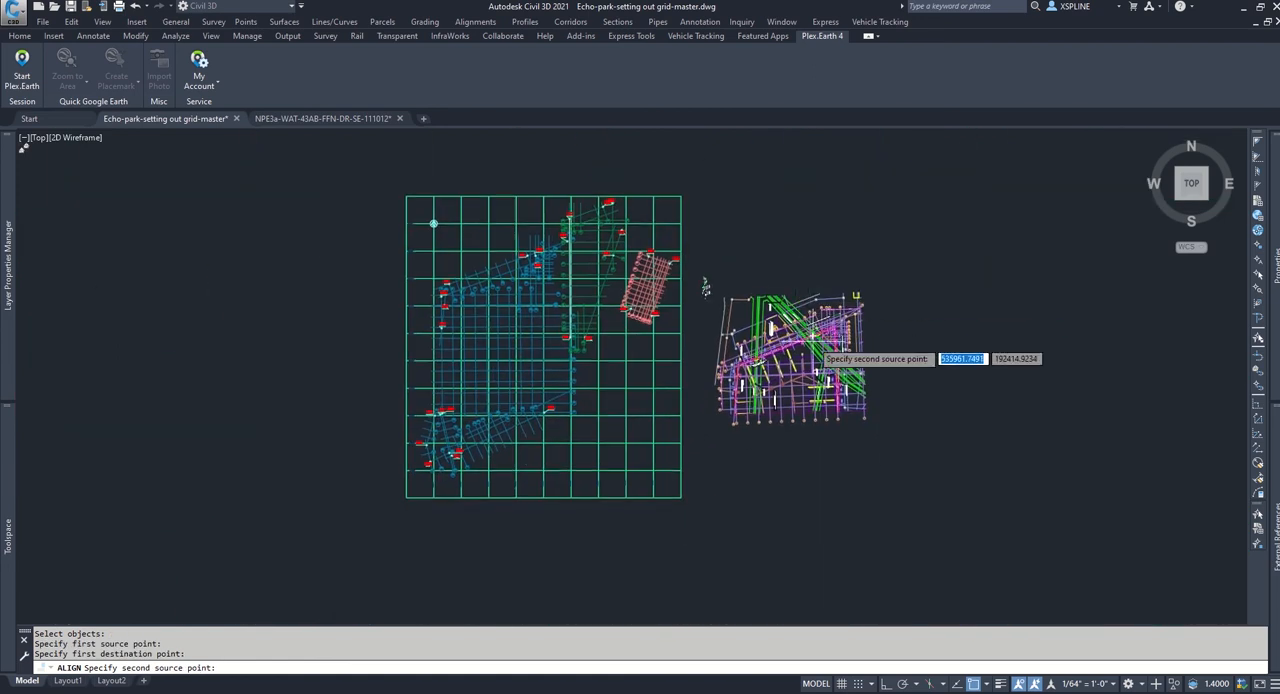
scroll(840, 412, up, 4)
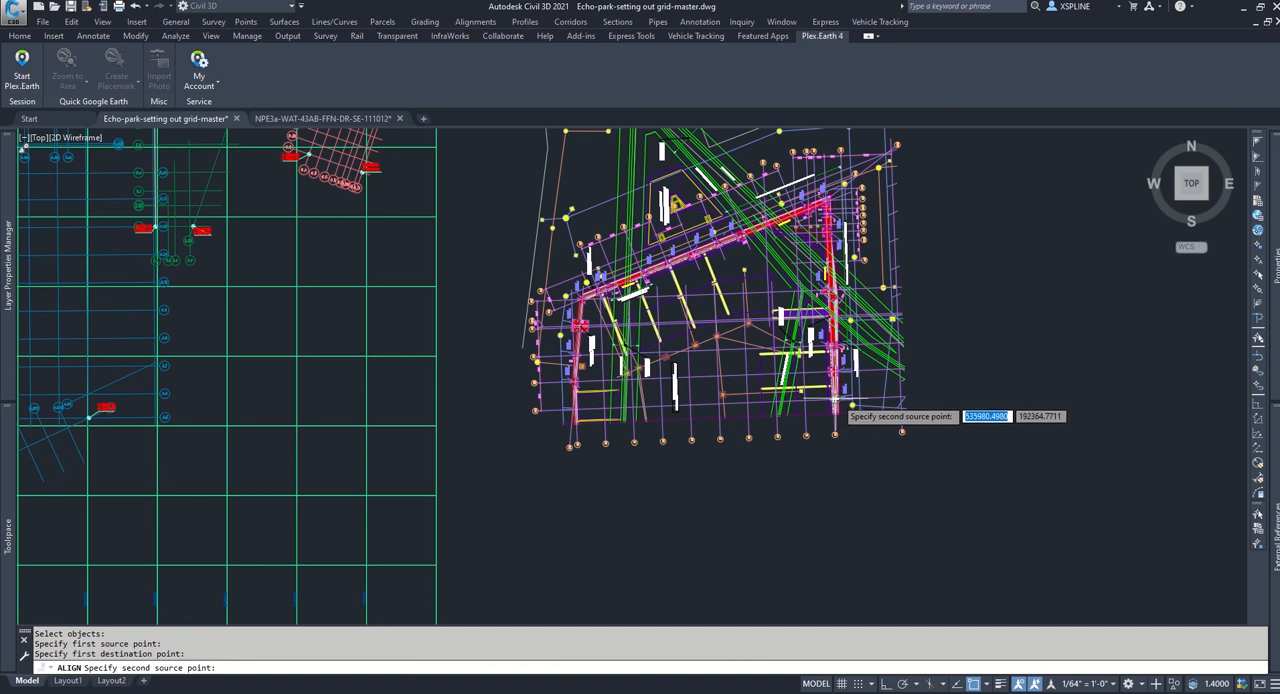
scroll(840, 401, up, 2)
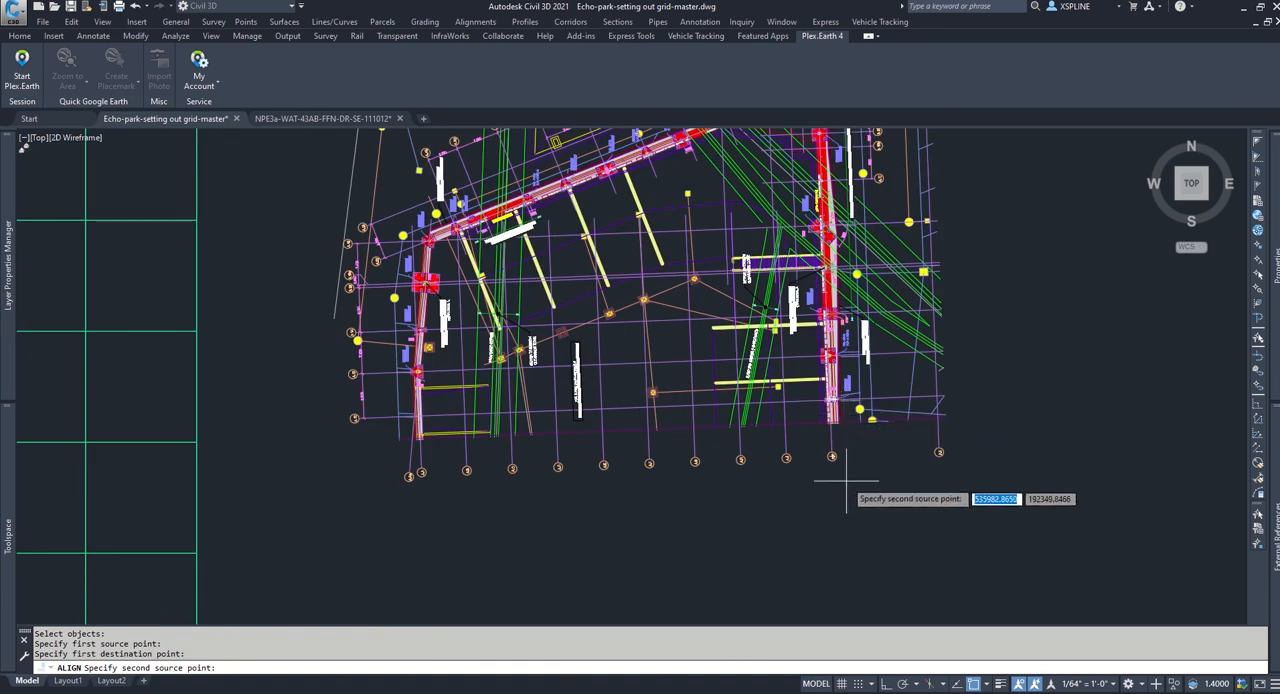
scroll(840, 470, up, 2)
scroll(839, 470, down, 1)
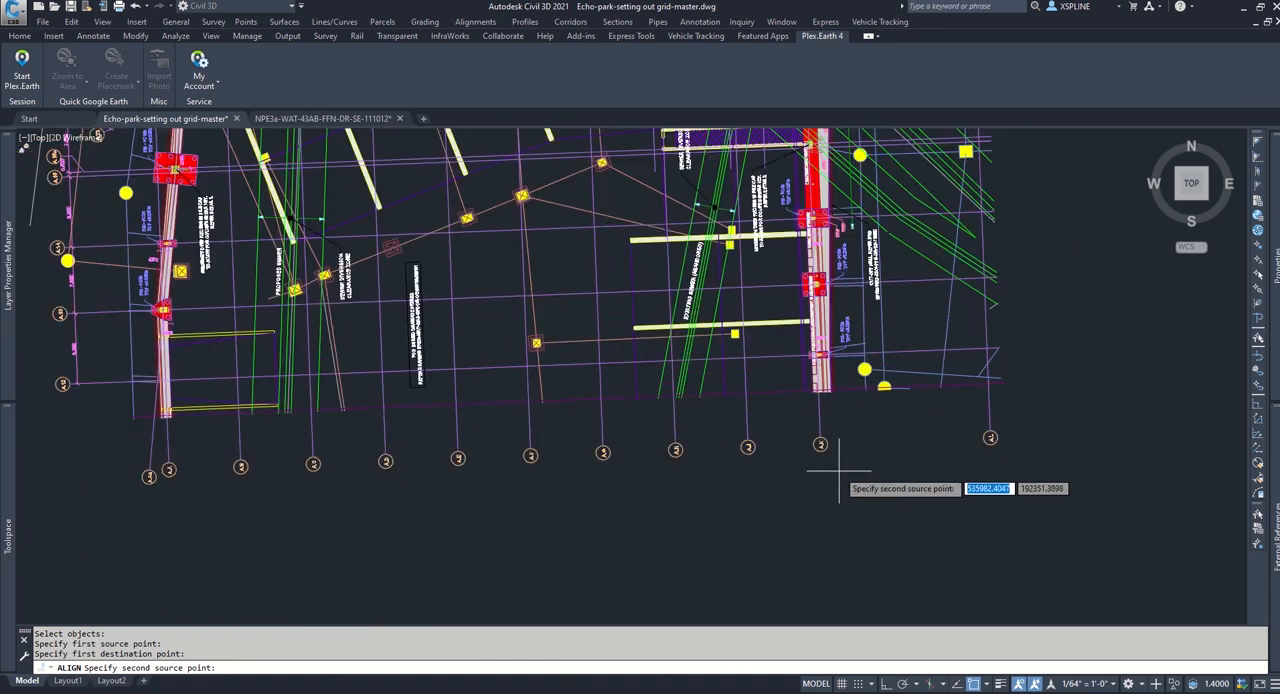
scroll(65, 405, up, 4)
scroll(65, 405, down, 2)
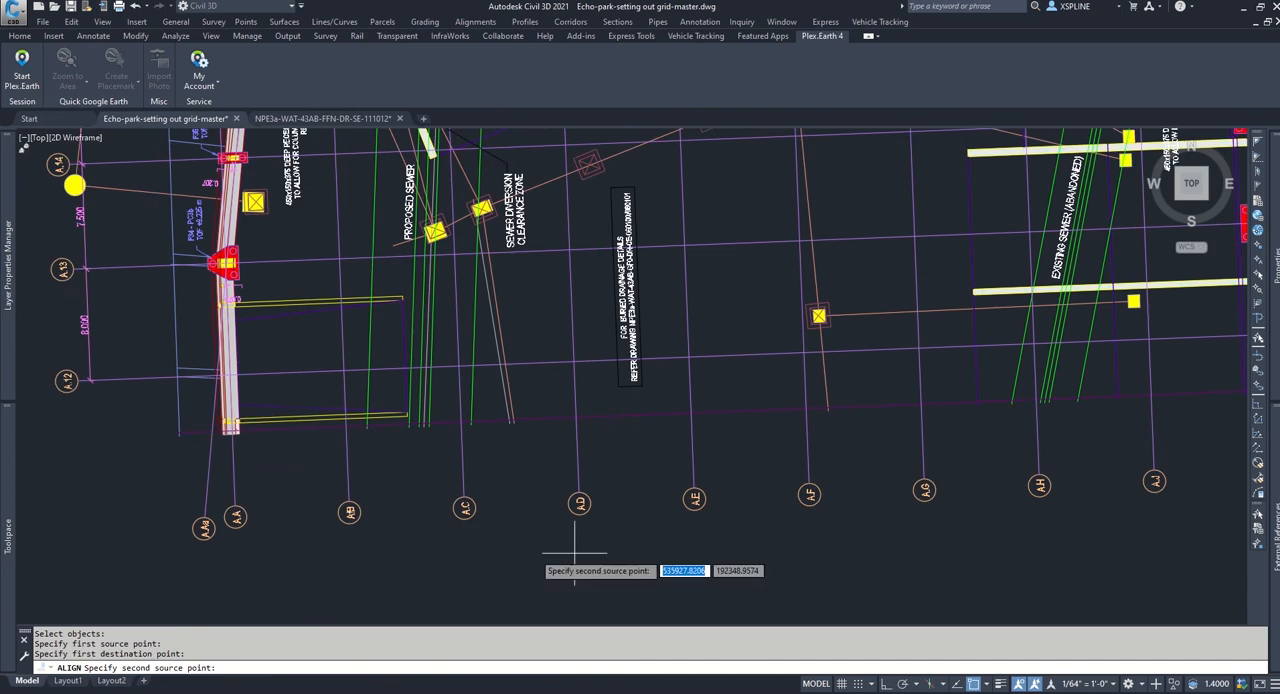
middle_drag(826, 545, 623, 528)
scroll(651, 534, down, 2)
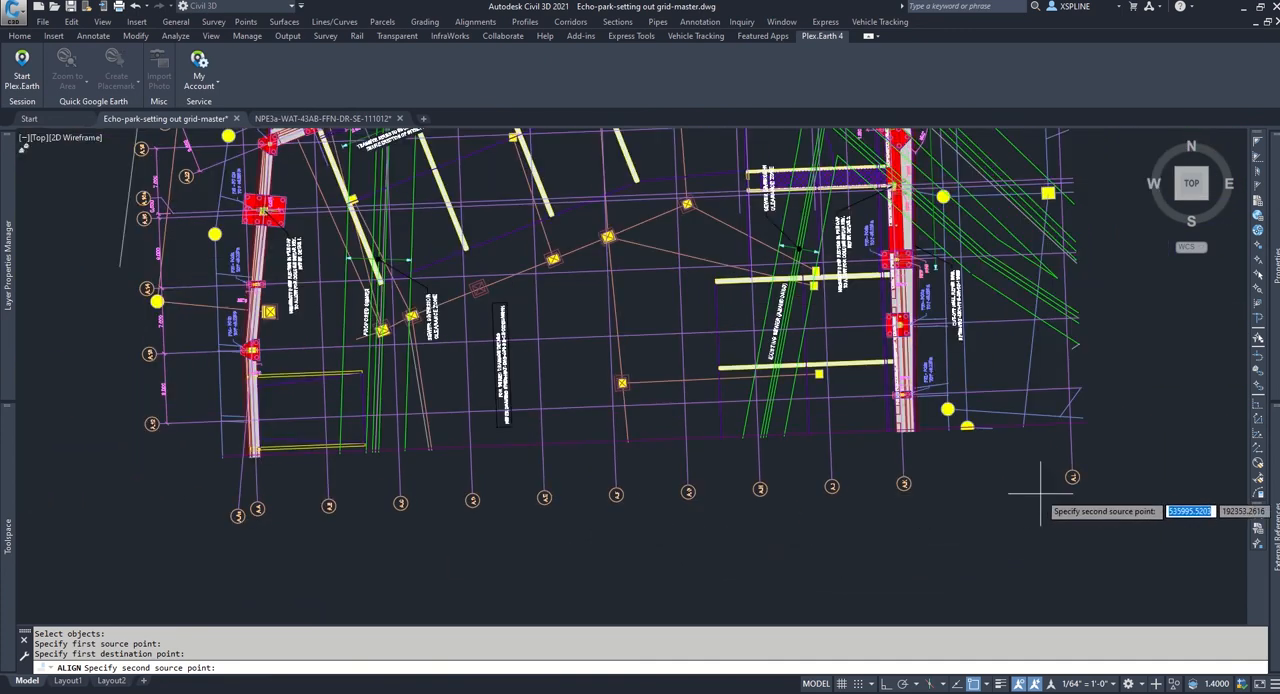
scroll(1129, 380, up, 2)
scroll(1120, 420, up, 2)
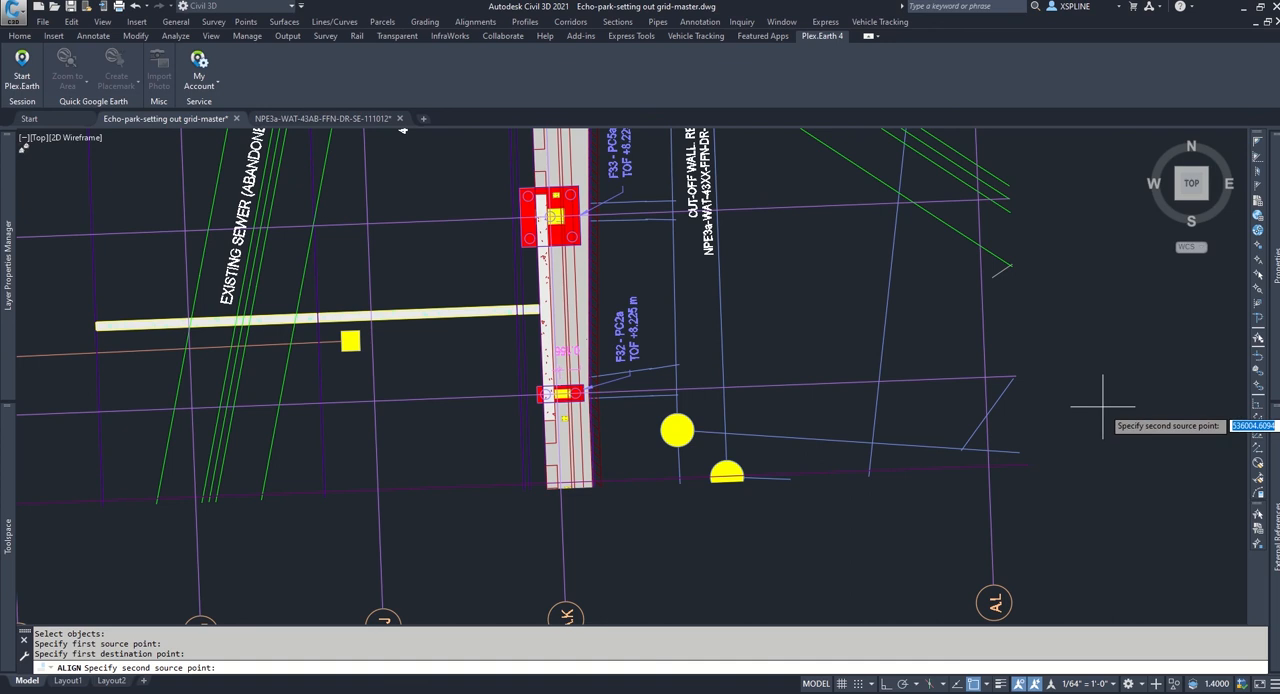
click(985, 378)
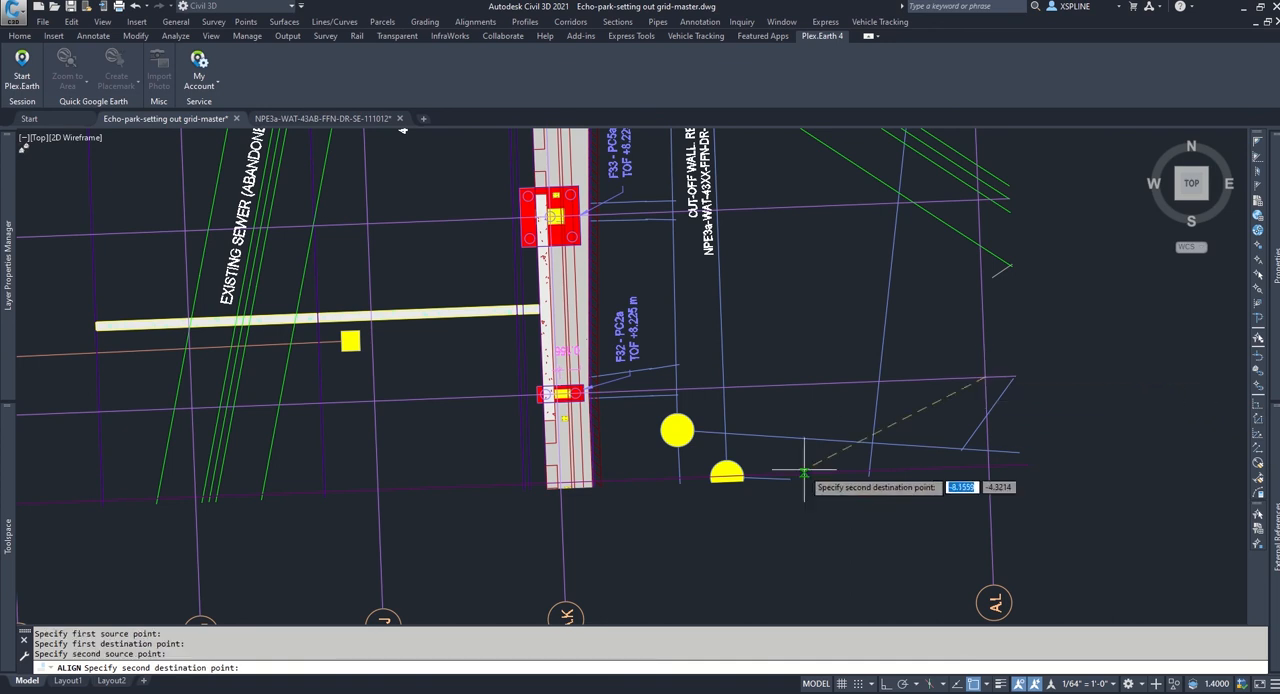
Step: Set the second destination at the master grid's A.L and A.12 intersection and finish the alignment, scaling the block to the alignment points
scroll(804, 470, down, 5)
middle_drag(765, 490, 979, 401)
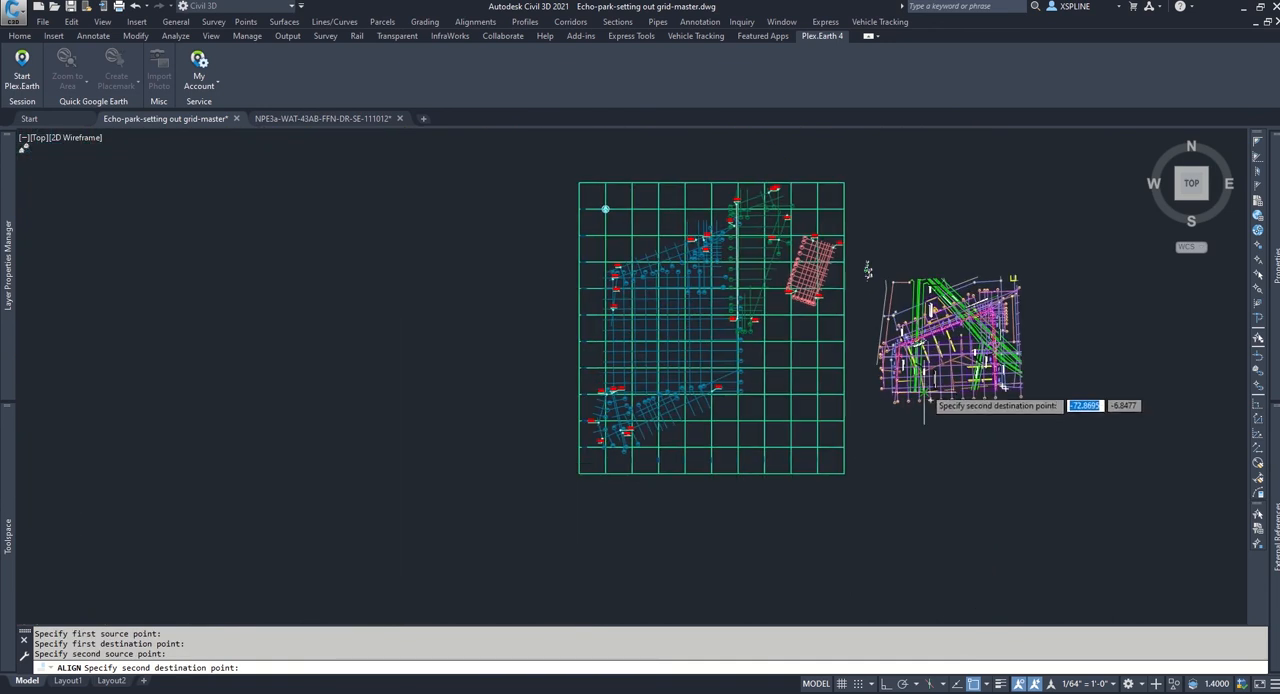
scroll(682, 300, up, 3)
scroll(682, 271, up, 1)
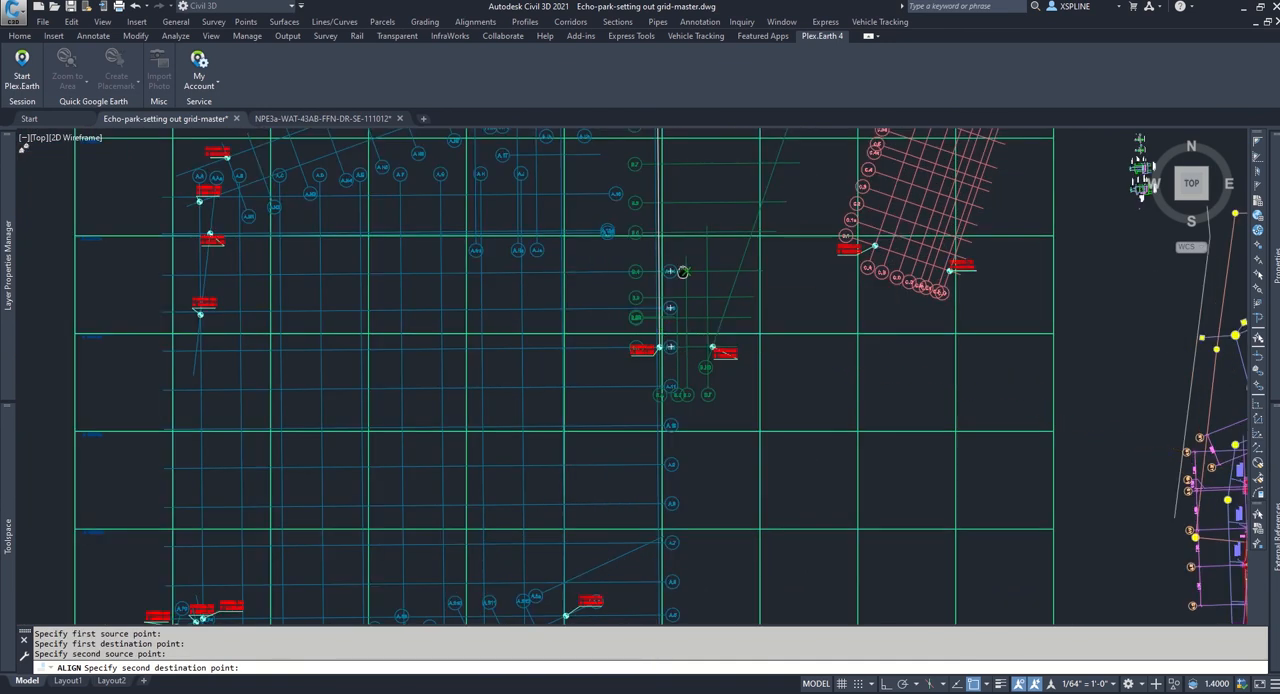
middle_drag(682, 271, 716, 553)
middle_drag(699, 212, 712, 291)
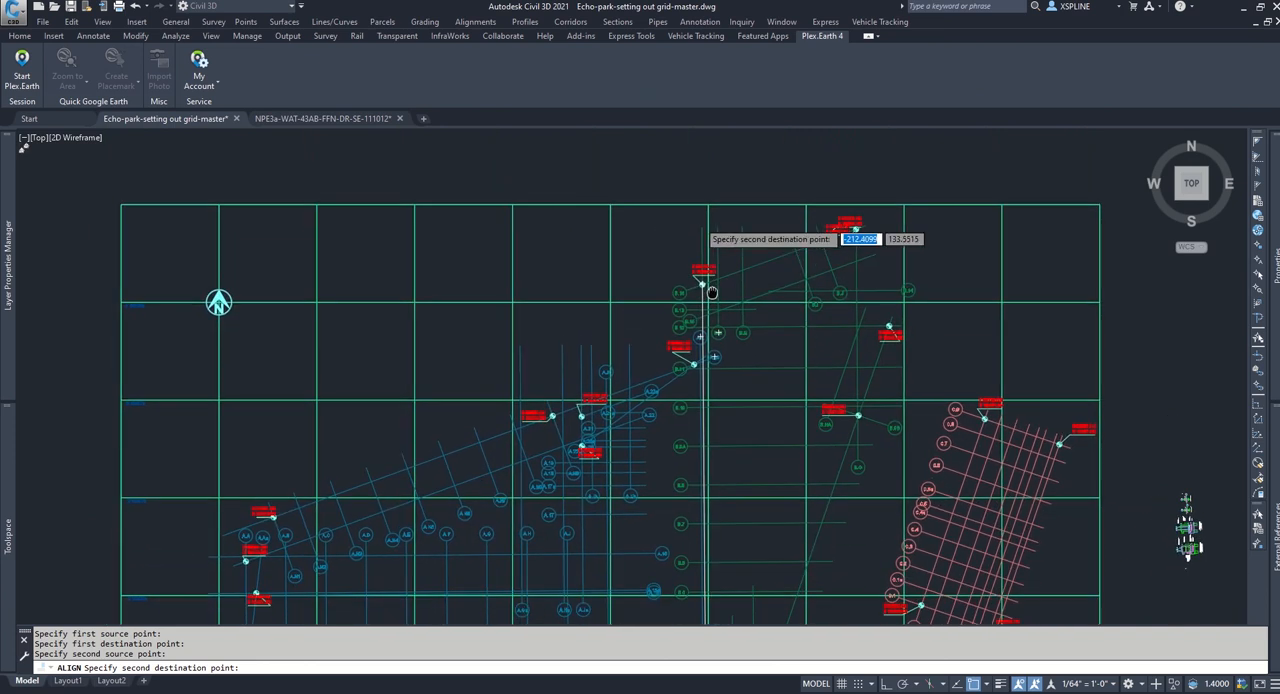
scroll(711, 291, up, 3)
mouse_move(697, 450)
middle_down()
mouse_move(728, 281)
mouse_move(721, 115)
middle_up()
middle_drag(763, 511, 757, 150)
scroll(763, 373, down, 2)
middle_drag(773, 399, 760, 260)
scroll(732, 310, up, 1)
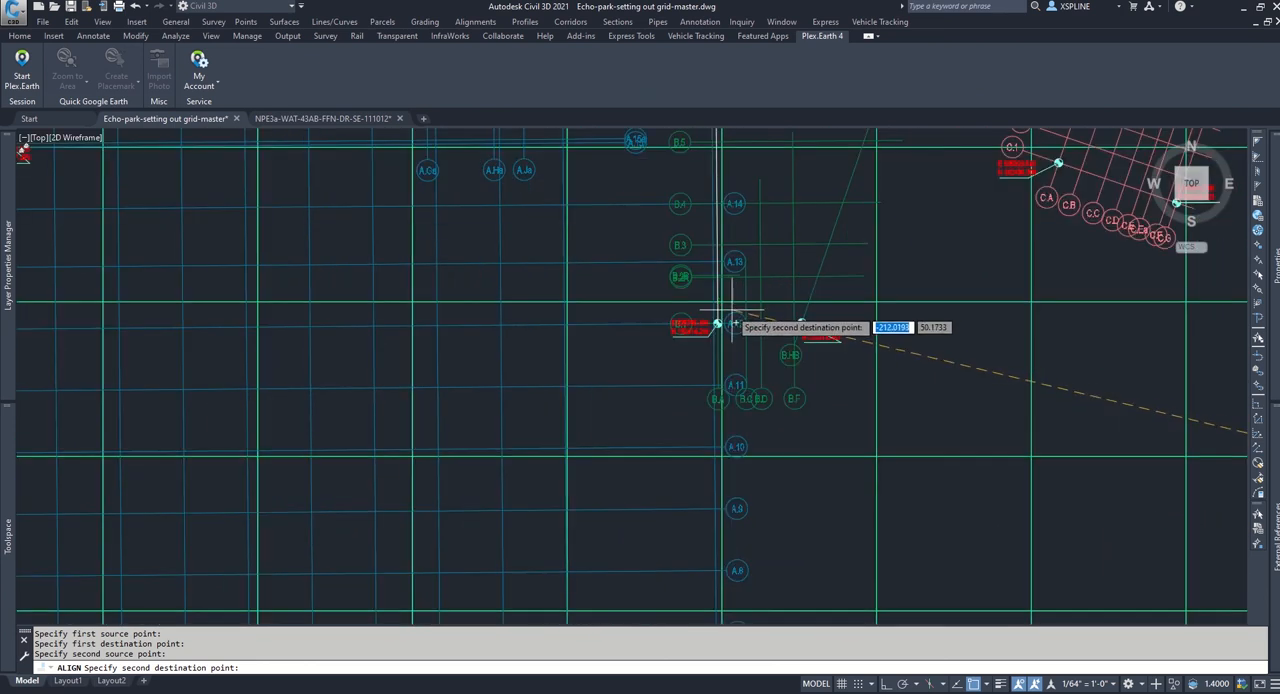
scroll(728, 382, up, 2)
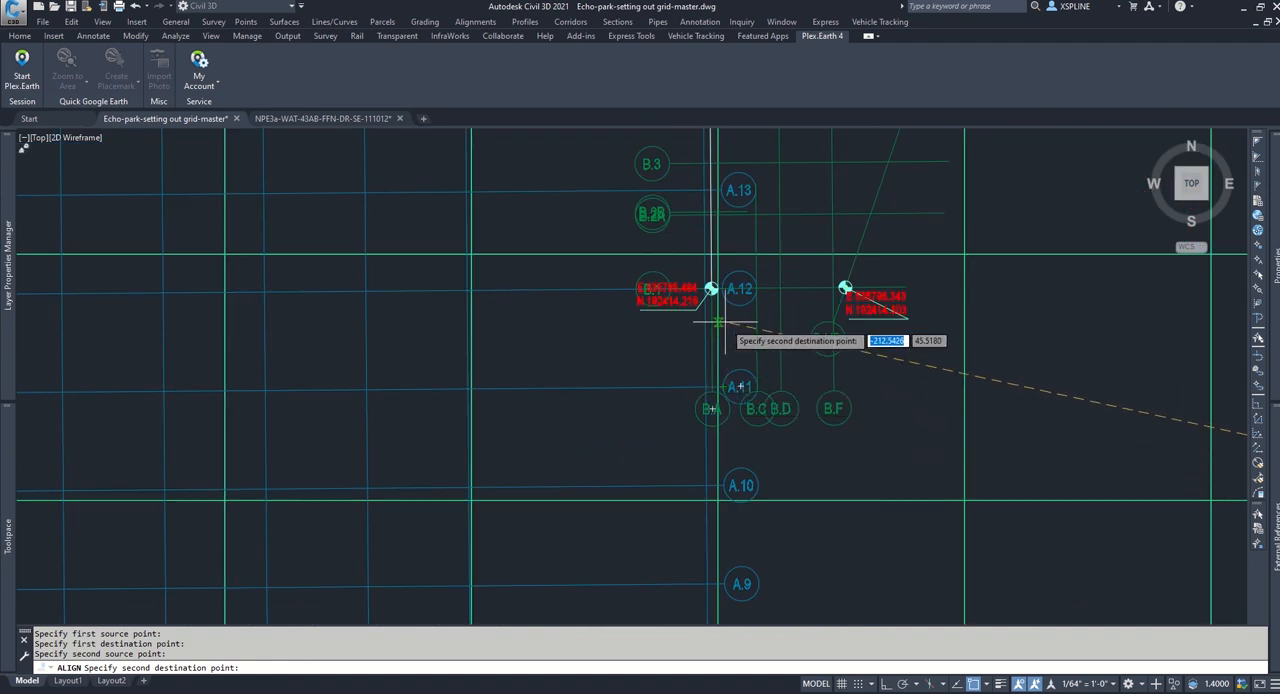
scroll(718, 321, up, 5)
scroll(718, 280, up, 4)
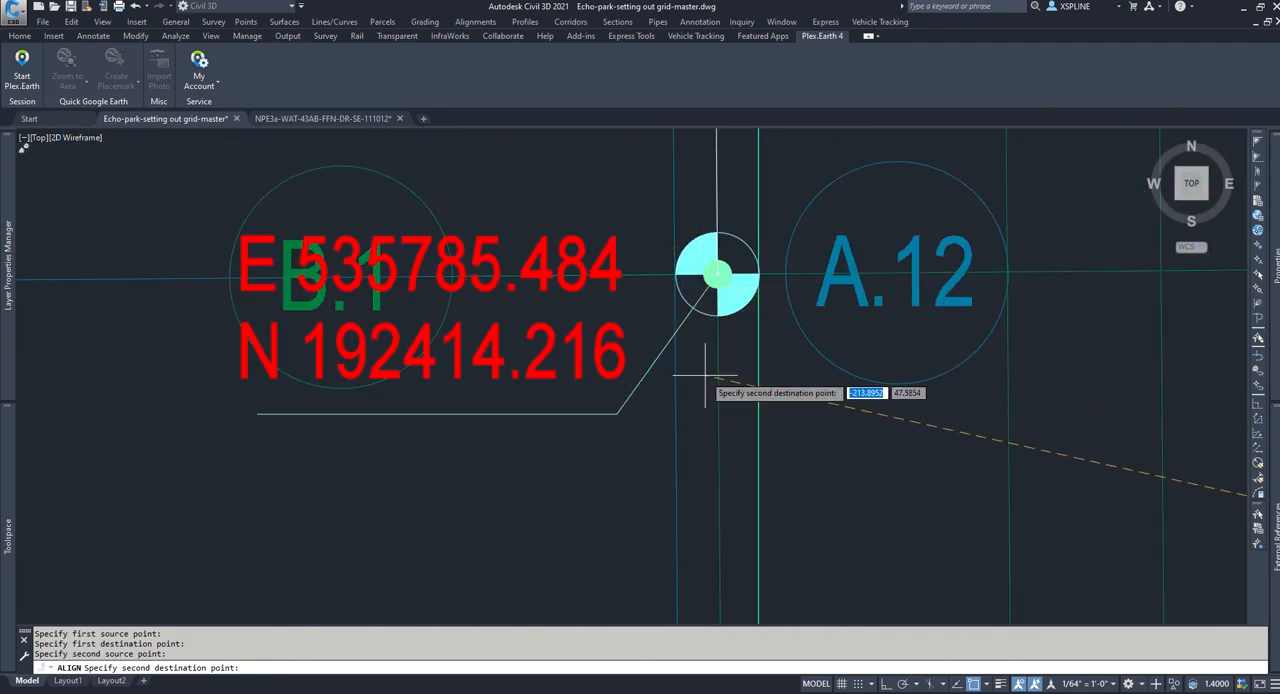
click(676, 272)
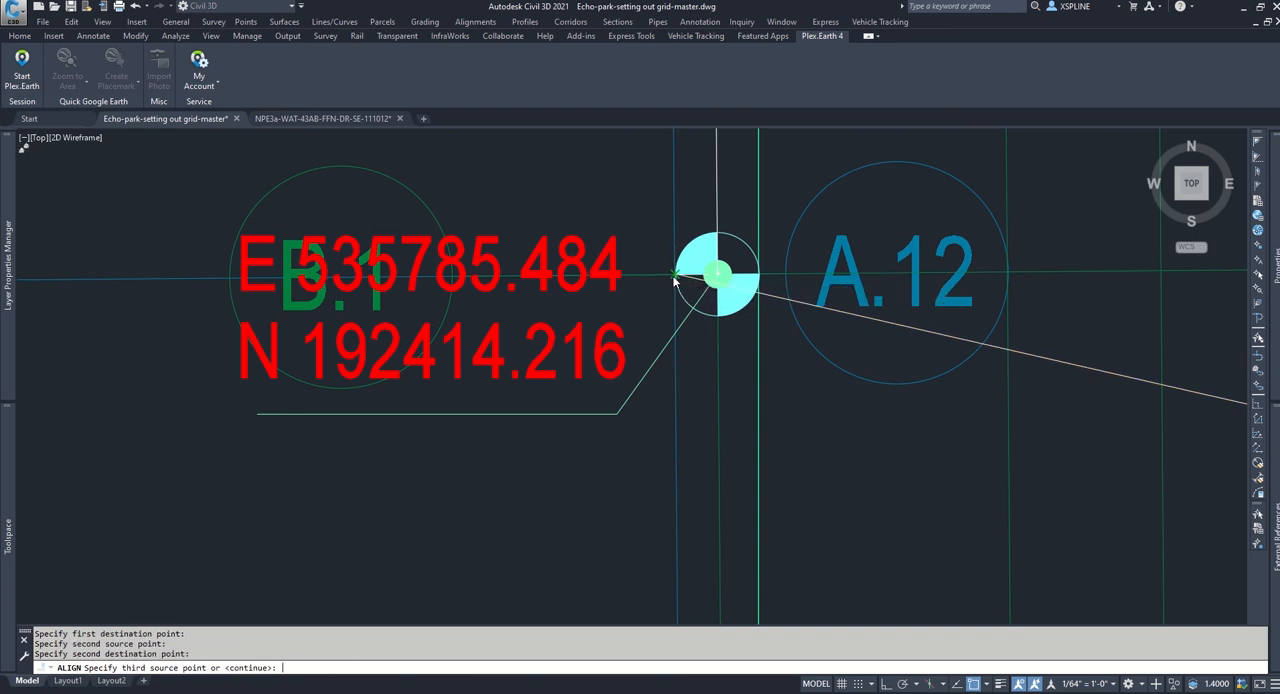
key(Return)
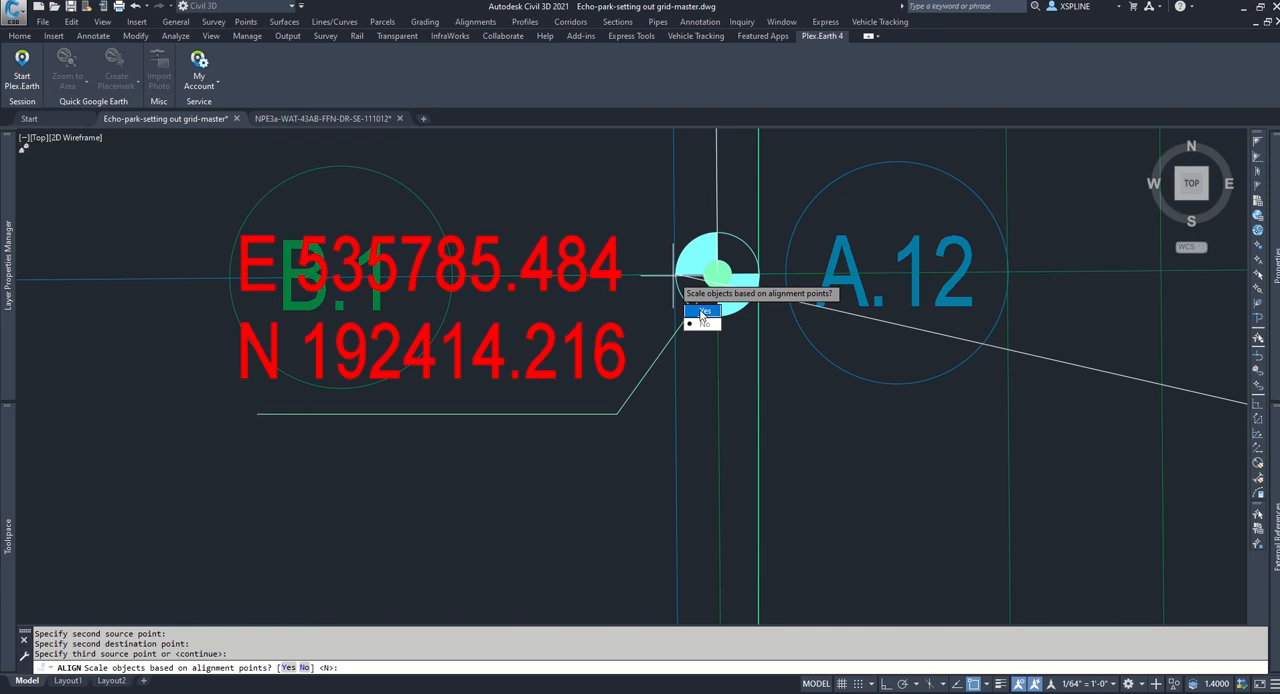
click(702, 312)
Step: Highlight the aligned block and check its gridlines against the master grid along the south edge, west side and north-east corner
scroll(704, 333, down, 10)
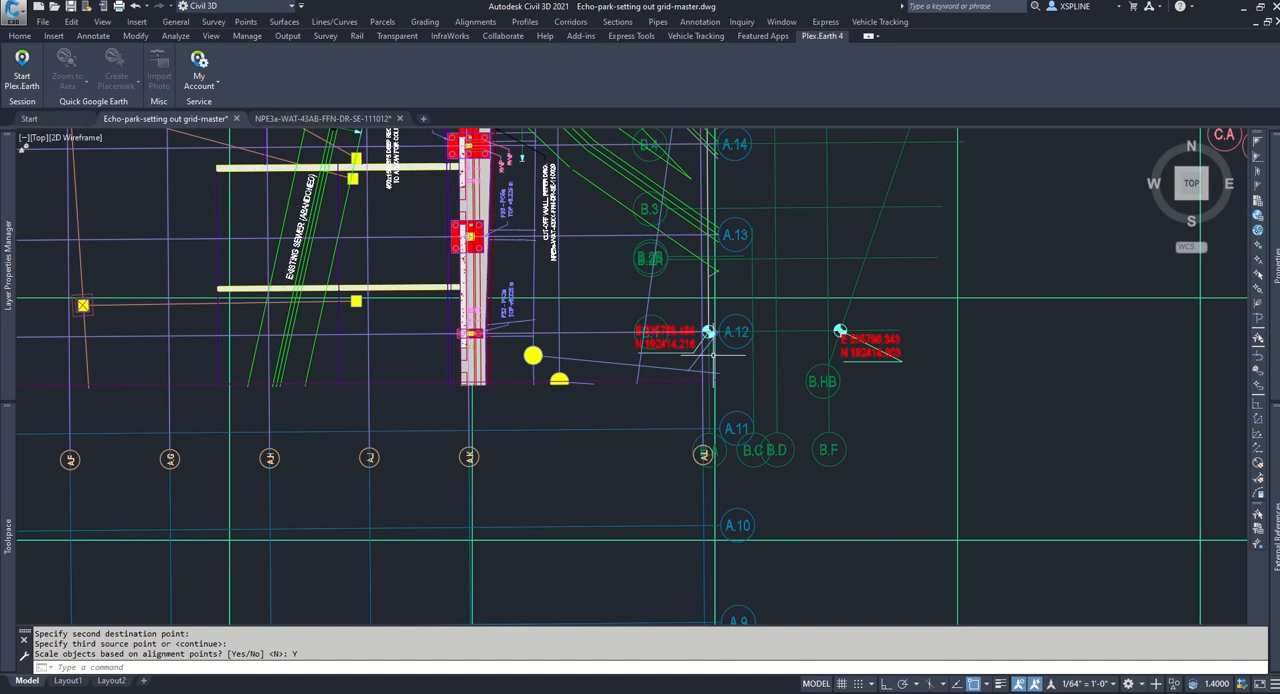
scroll(735, 325, down, 5)
scroll(810, 297, up, 5)
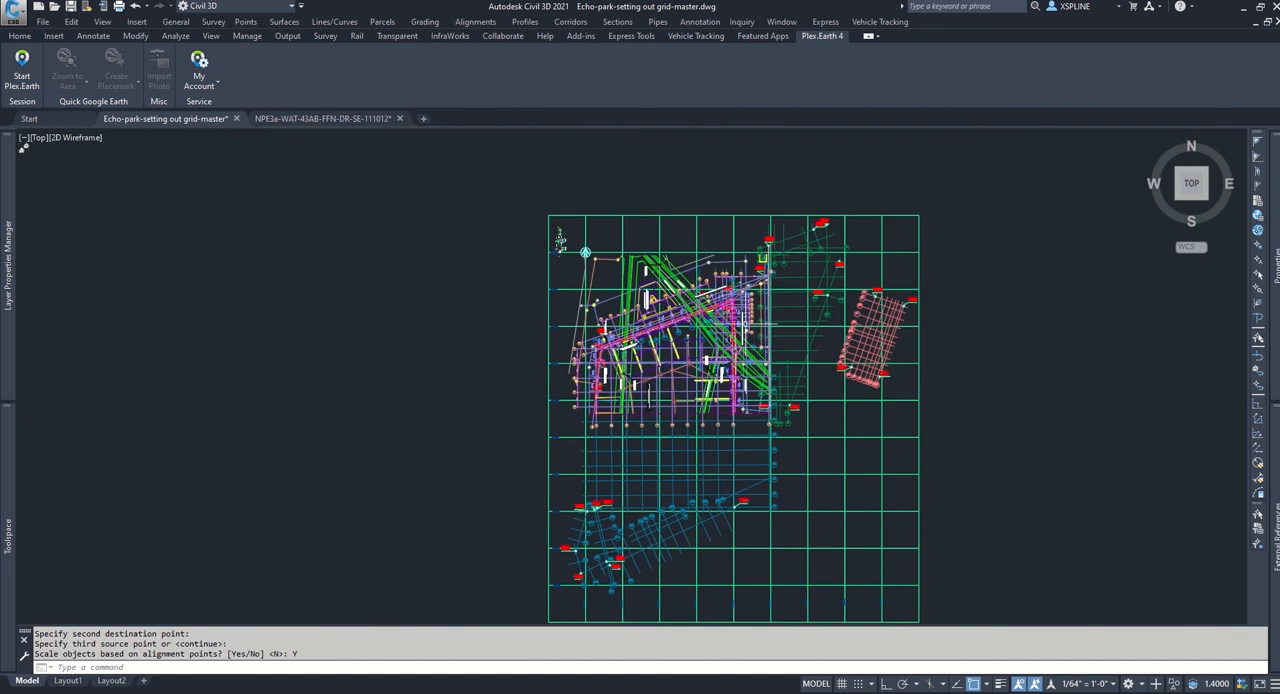
click(686, 272)
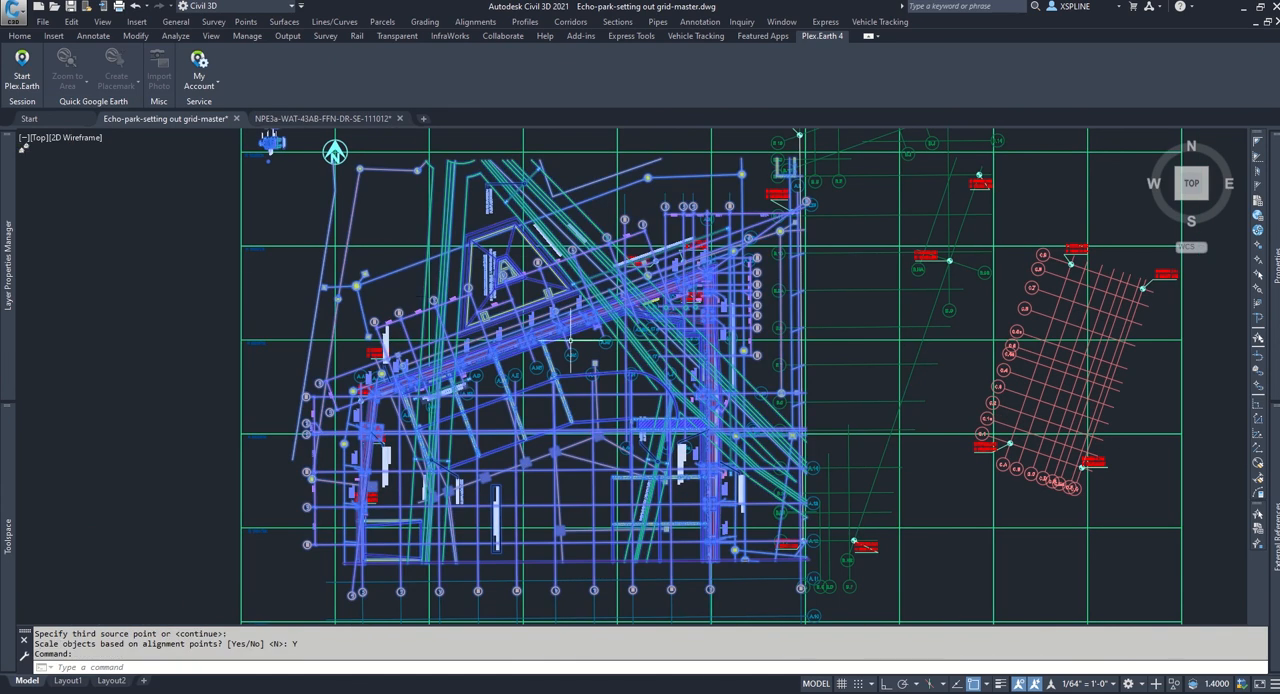
middle_drag(966, 457, 1066, 394)
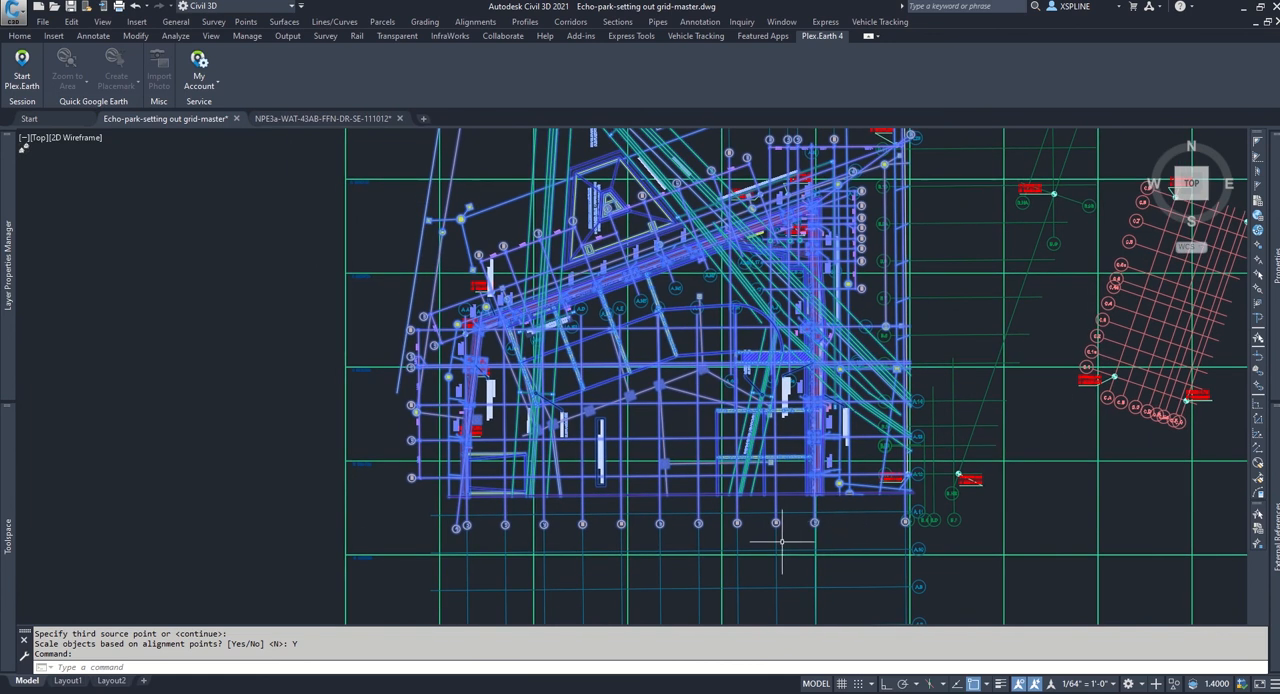
scroll(781, 541, up, 4)
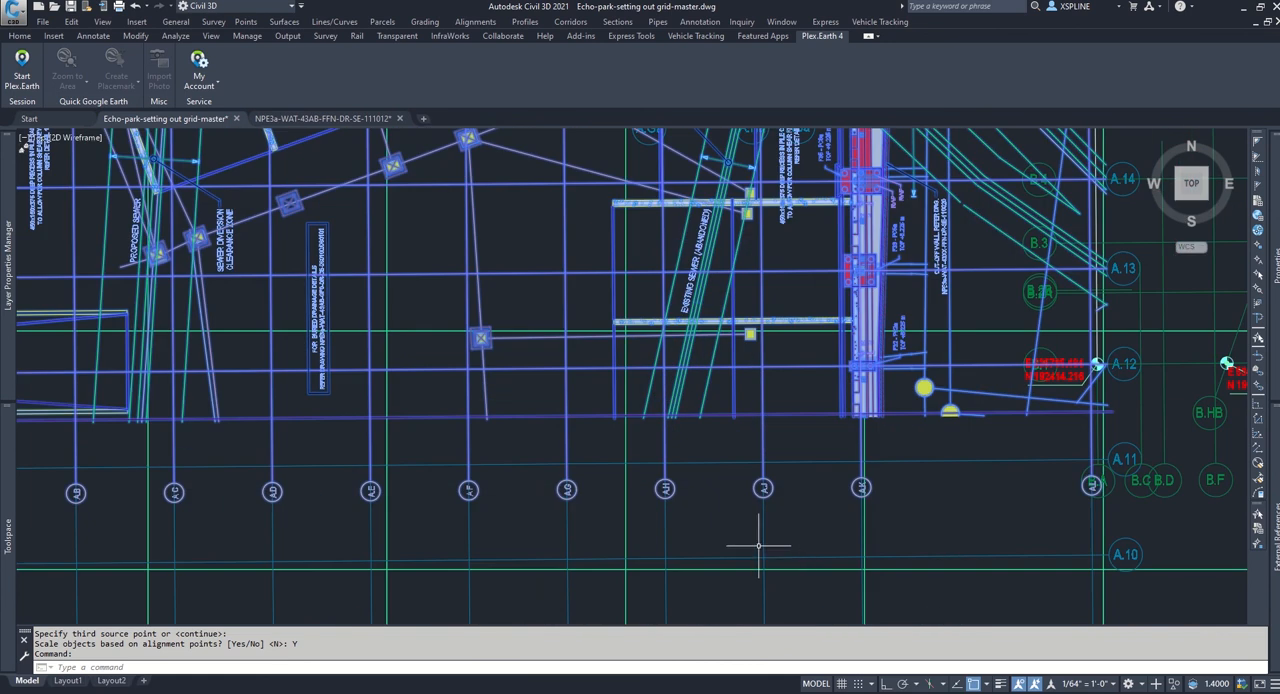
scroll(686, 506, up, 4)
middle_drag(443, 563, 783, 523)
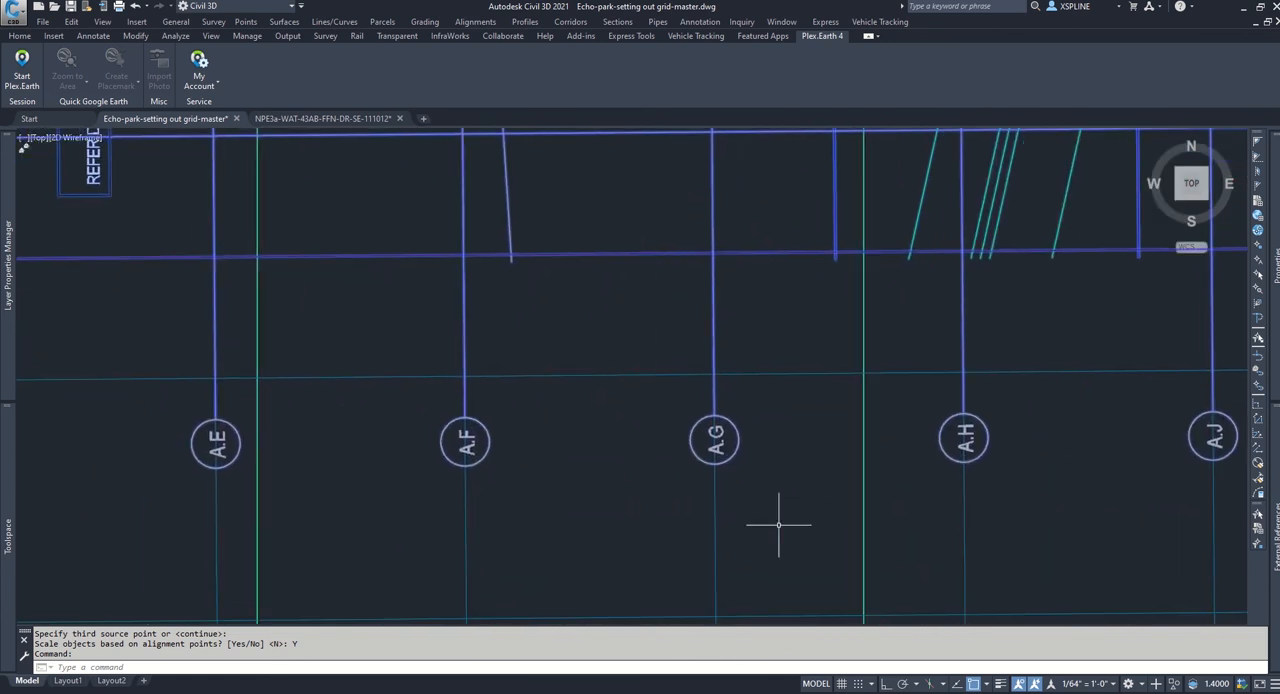
mouse_move(605, 521)
middle_down()
mouse_move(886, 523)
mouse_move(866, 505)
mouse_move(950, 495)
middle_up()
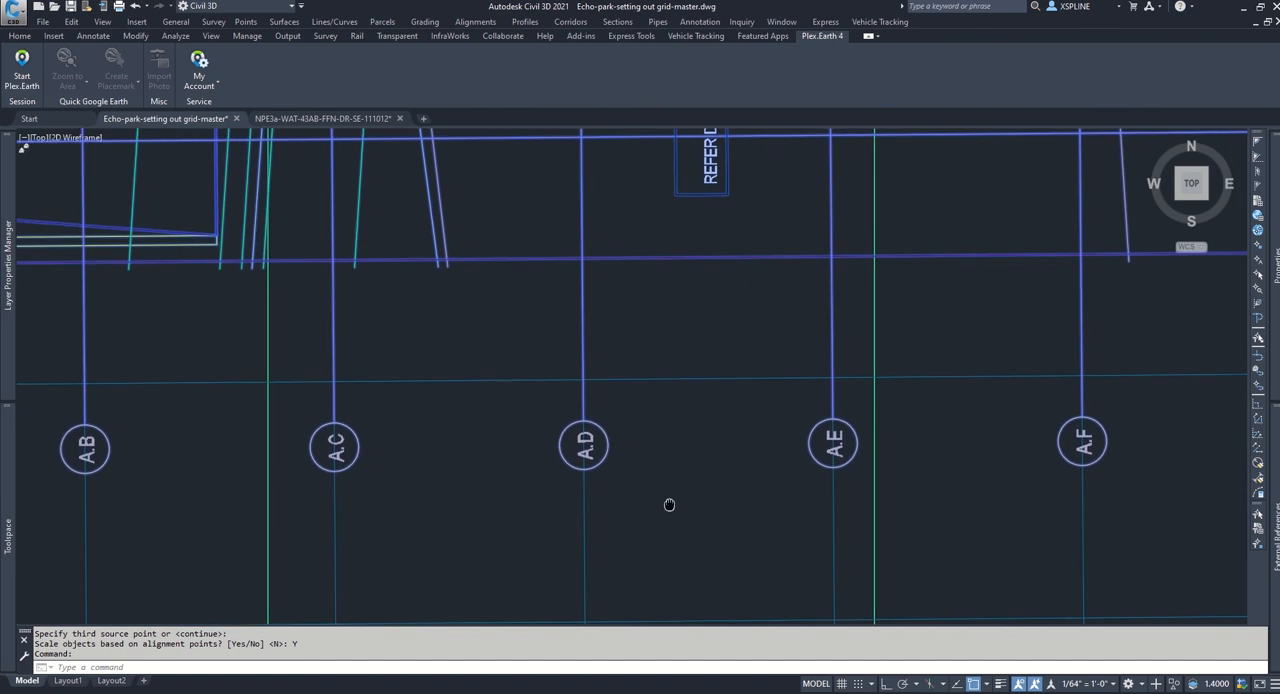
middle_drag(666, 506, 996, 506)
middle_drag(617, 506, 986, 510)
scroll(627, 513, down, 6)
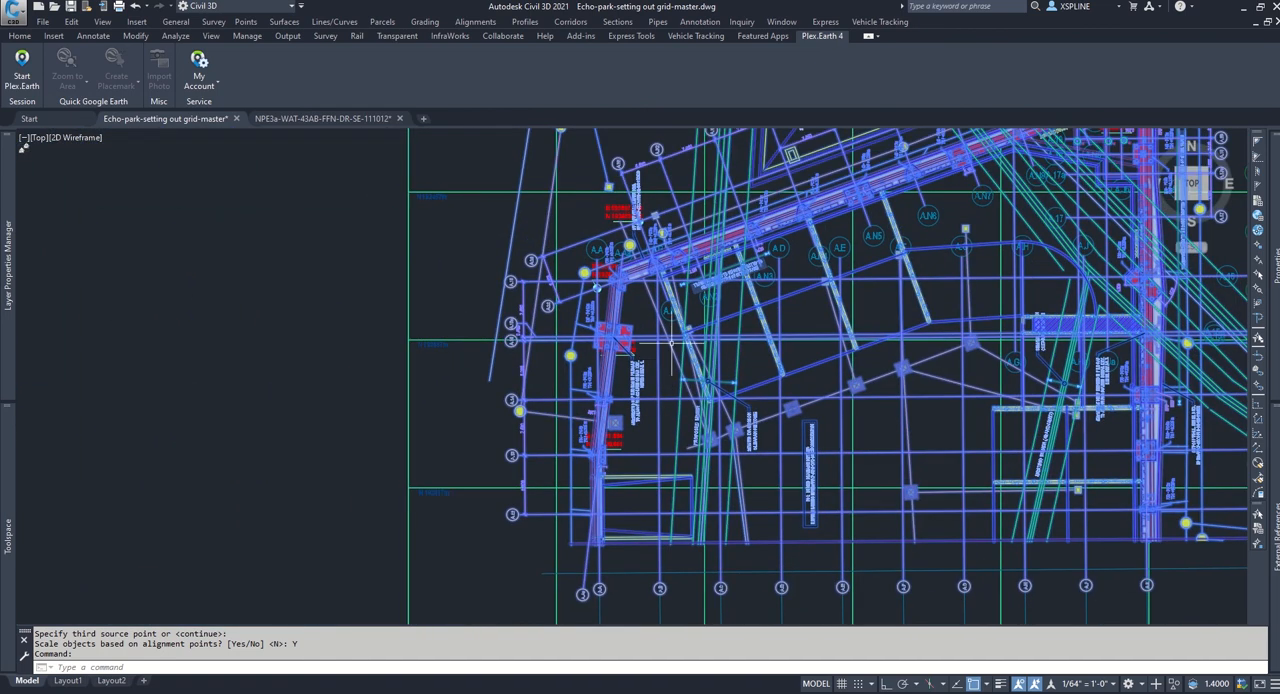
scroll(600, 350, down, 3)
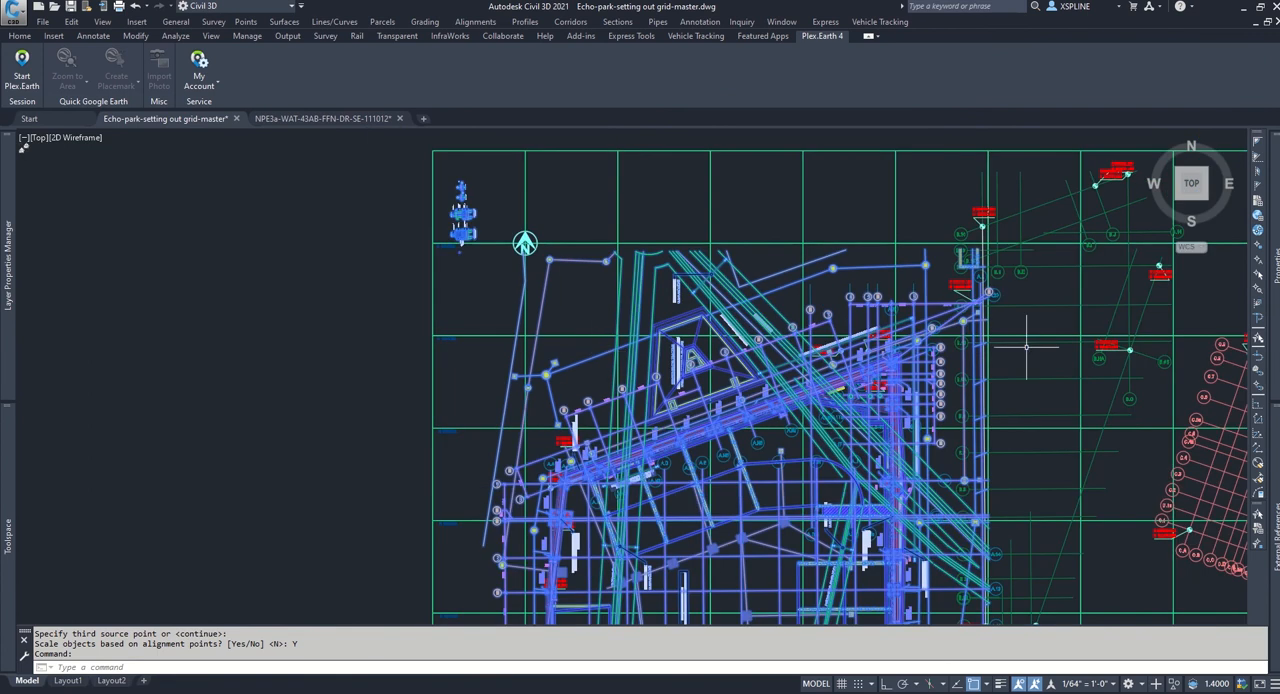
scroll(1010, 362, up, 4)
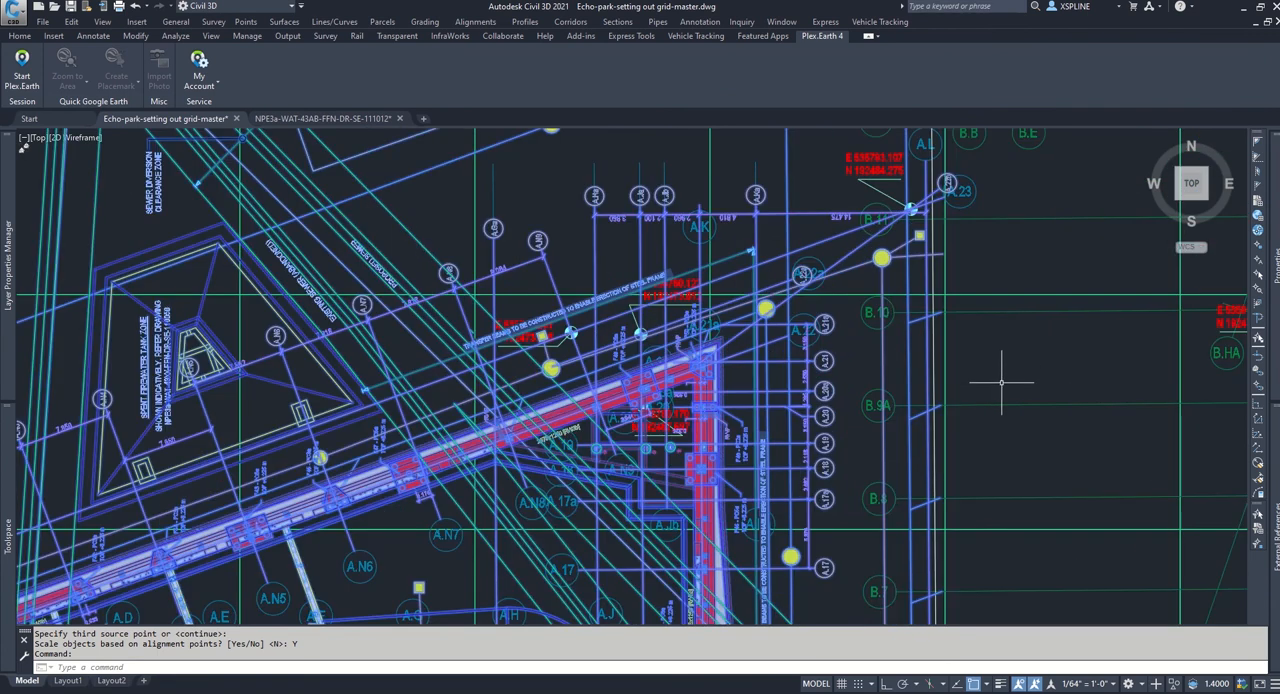
scroll(985, 400, down, 3)
key(Escape)
Step: Copy the aligned sub-structure block from the grid master with its base point at 0,0
scroll(979, 388, up, 3)
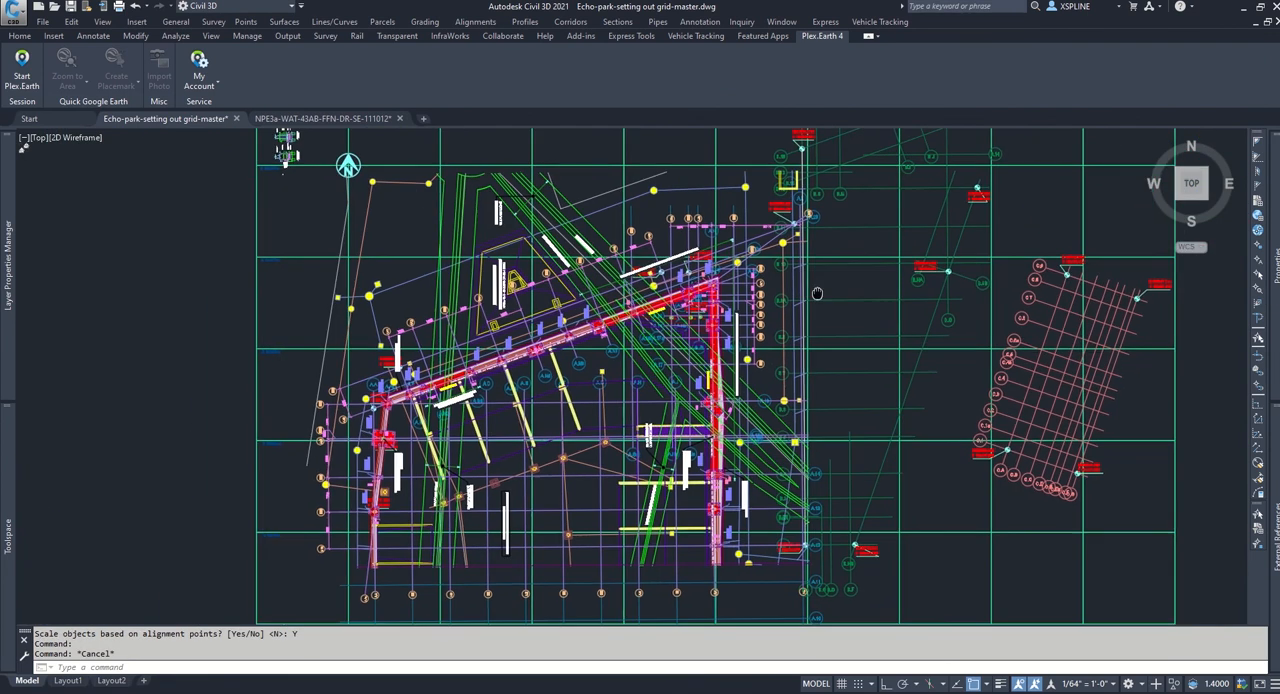
click(682, 281)
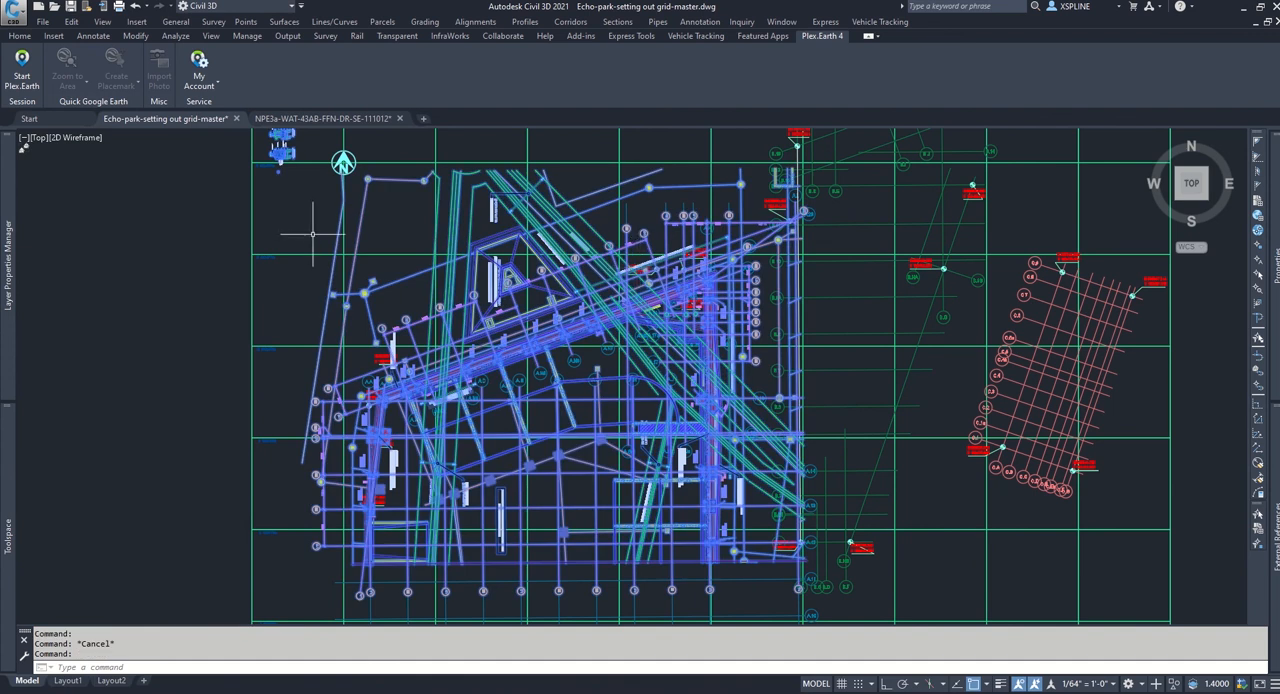
click(73, 22)
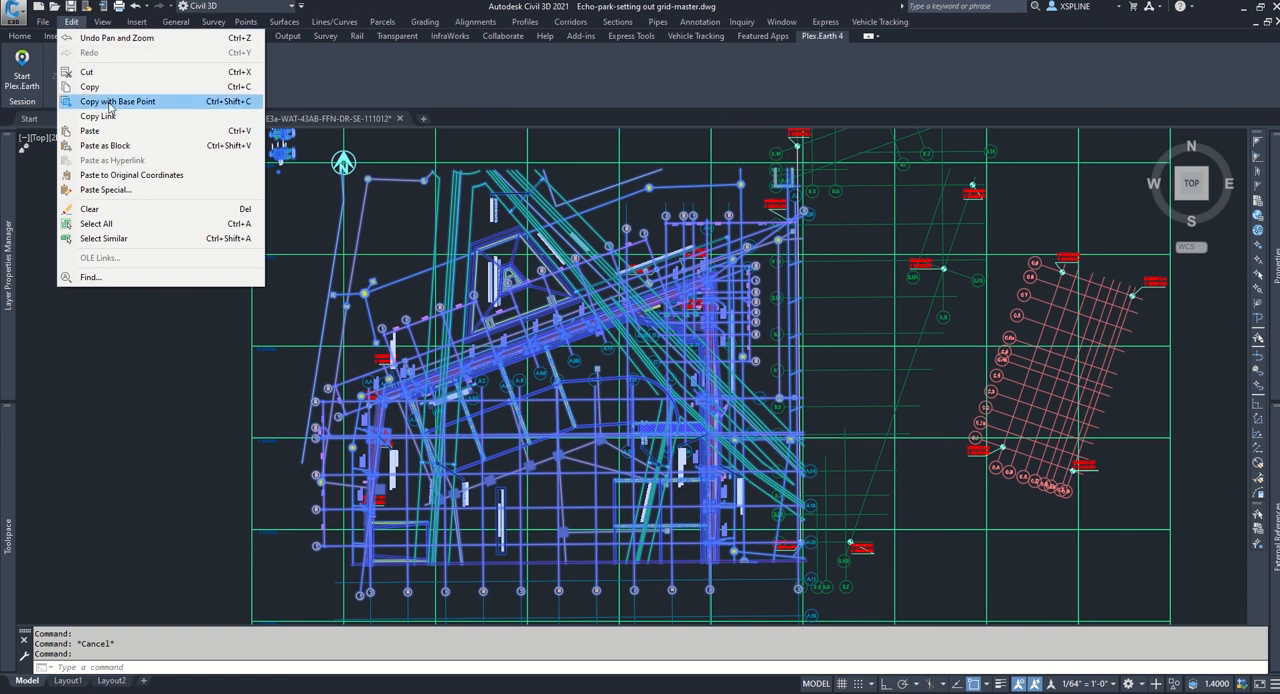
click(112, 101)
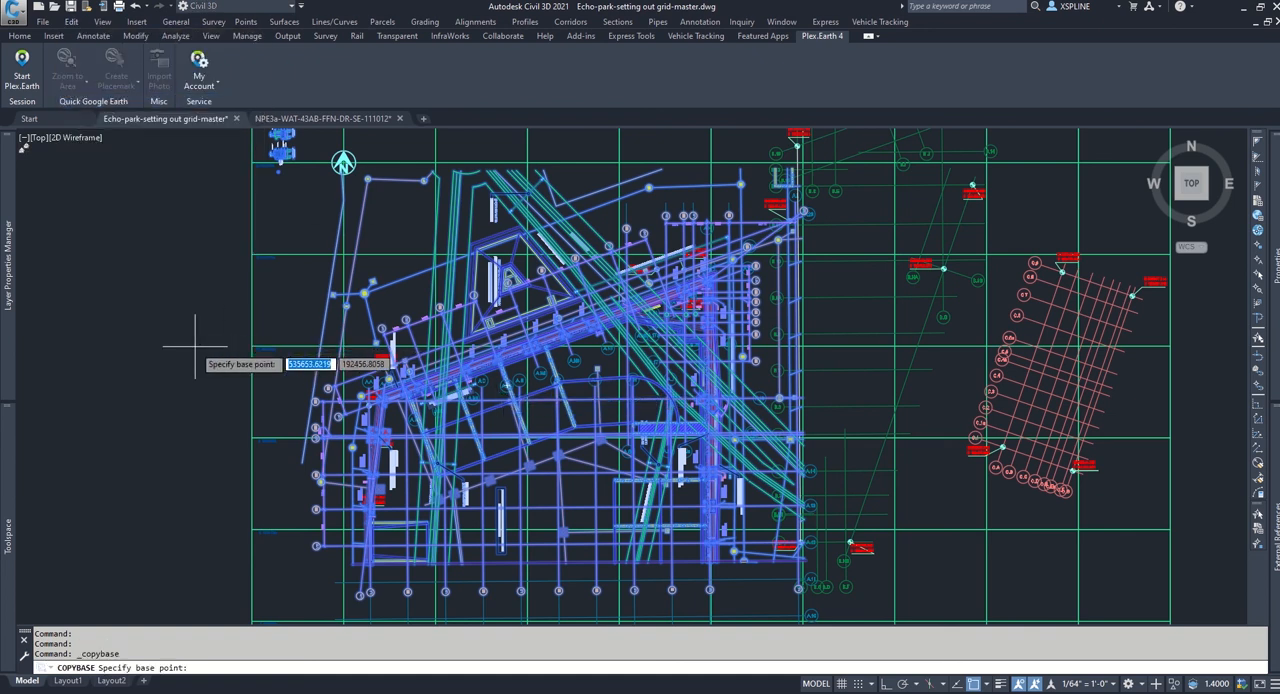
text(0)
key(Tab)
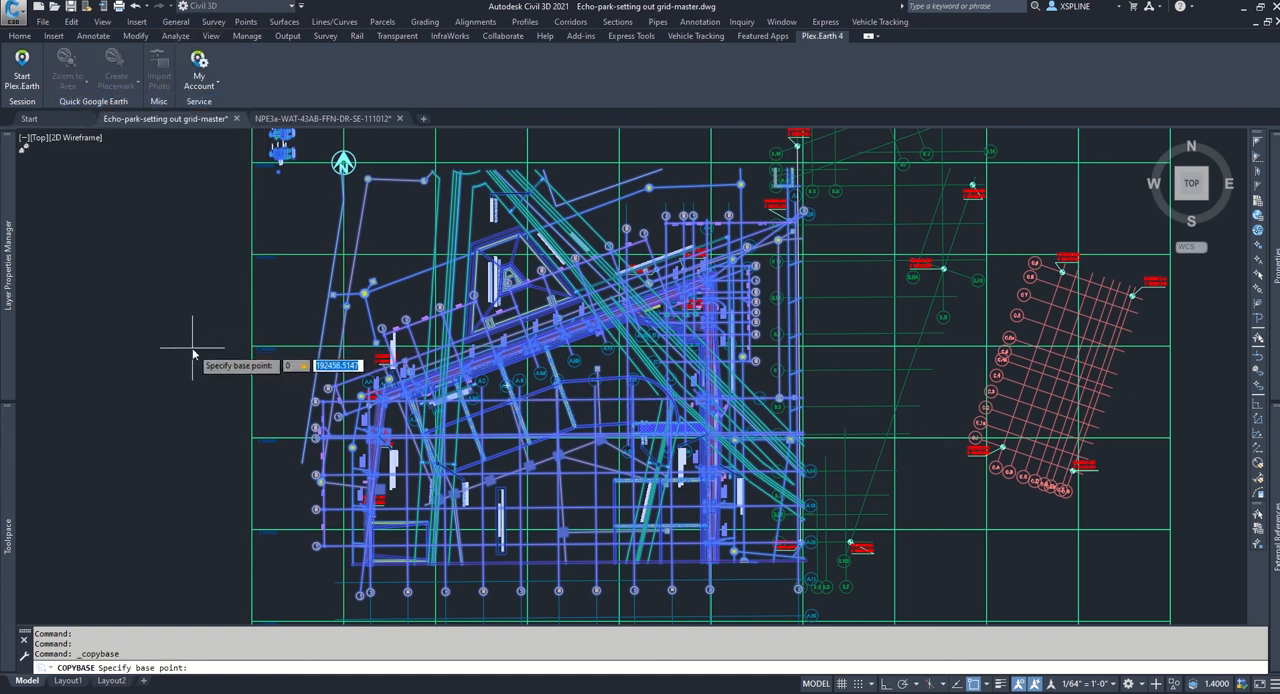
key(Return)
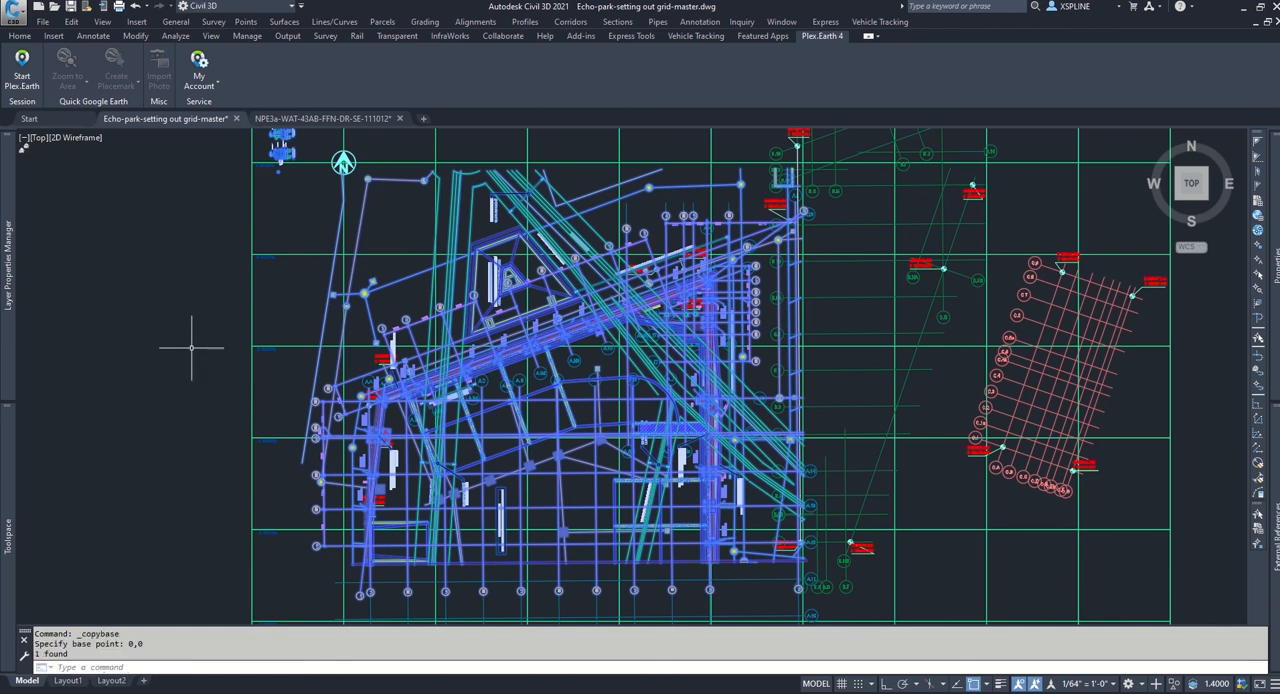
Step: Switch to the NPE3a-WAT-43AB-FFN-DR-SE-111012 drawing and delete its original, unaligned sub-structure block
click(330, 120)
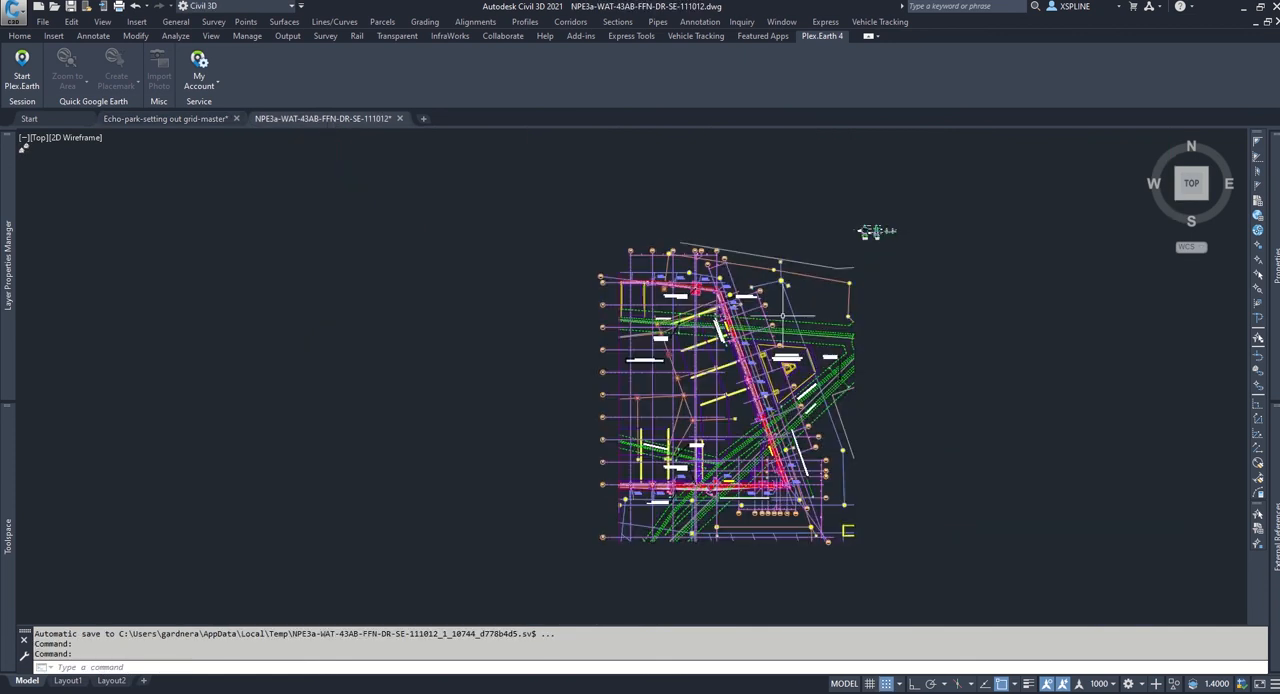
click(750, 322)
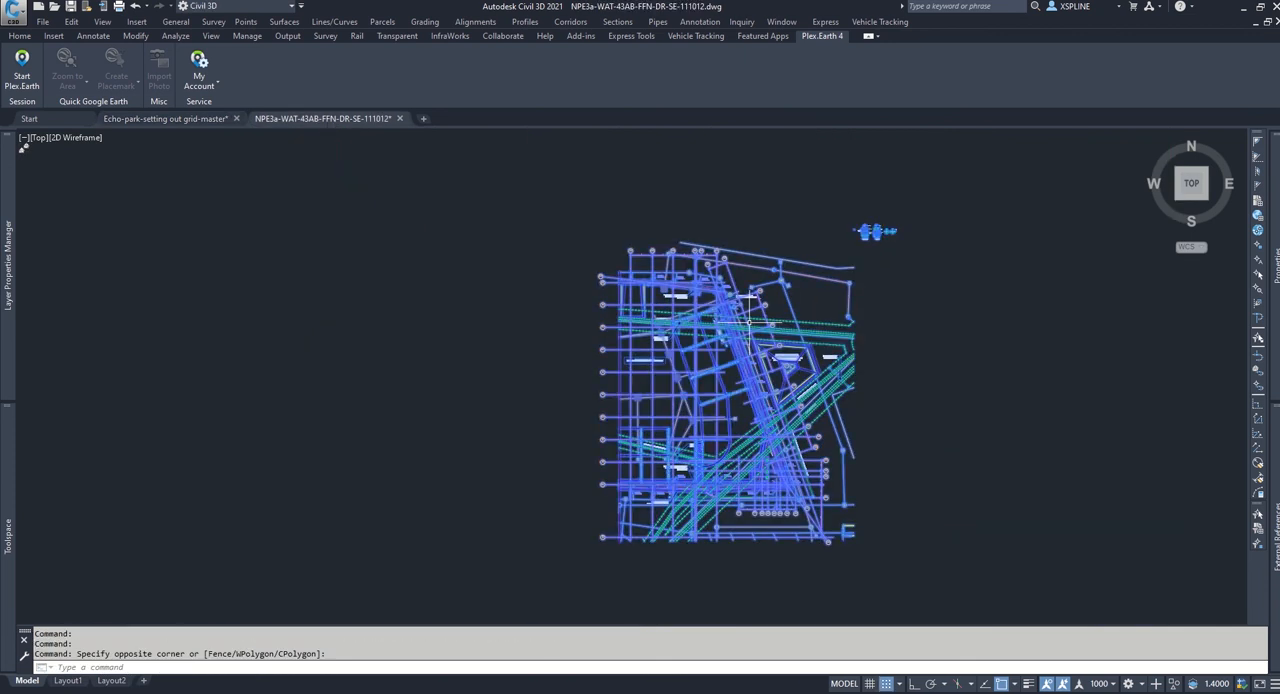
click(880, 300)
key(Delete)
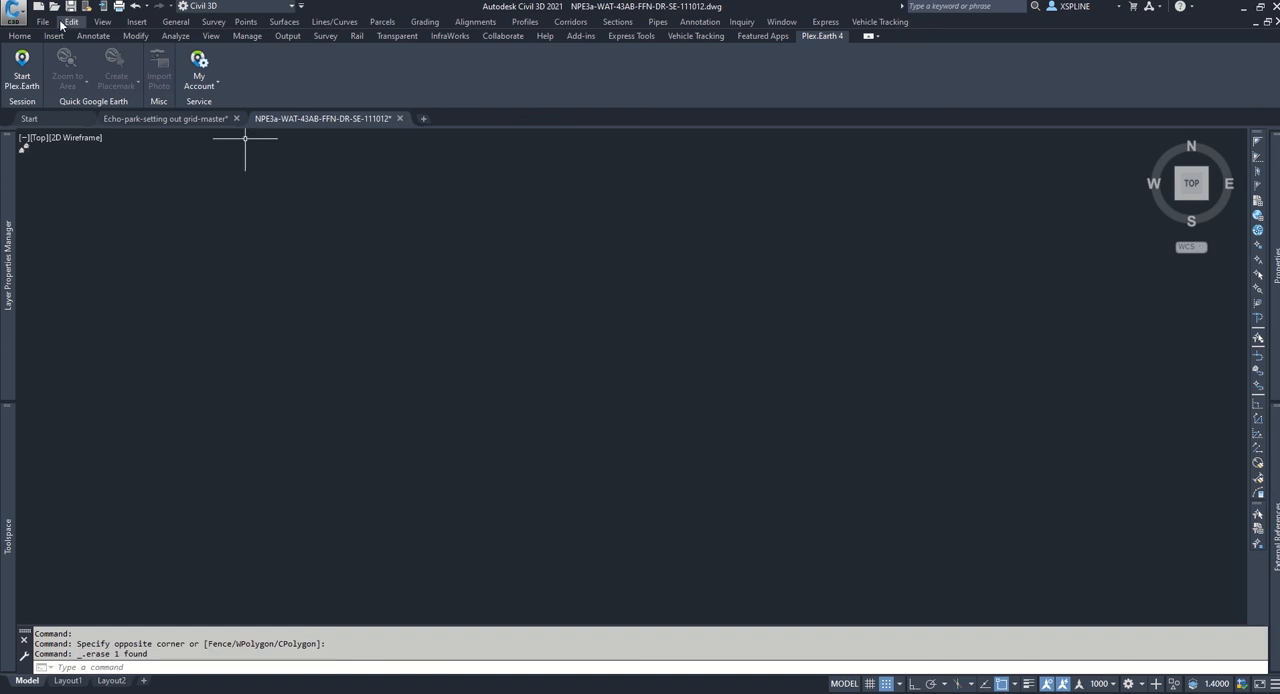
Step: Paste the copied aligned block into the emptied NPE3a-WAT-43AB-FFN-DR-SE-111012 drawing at its original coordinates
click(71, 21)
click(116, 178)
text(z)
key(Return)
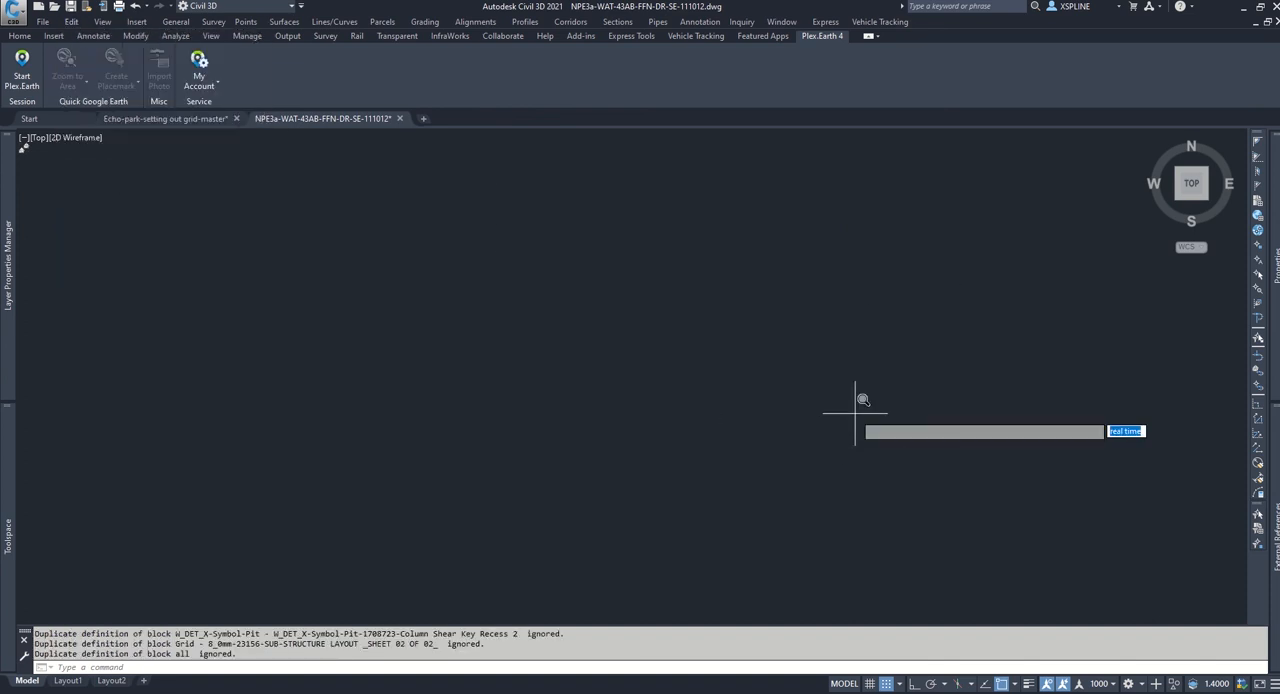
text(e)
key(Return)
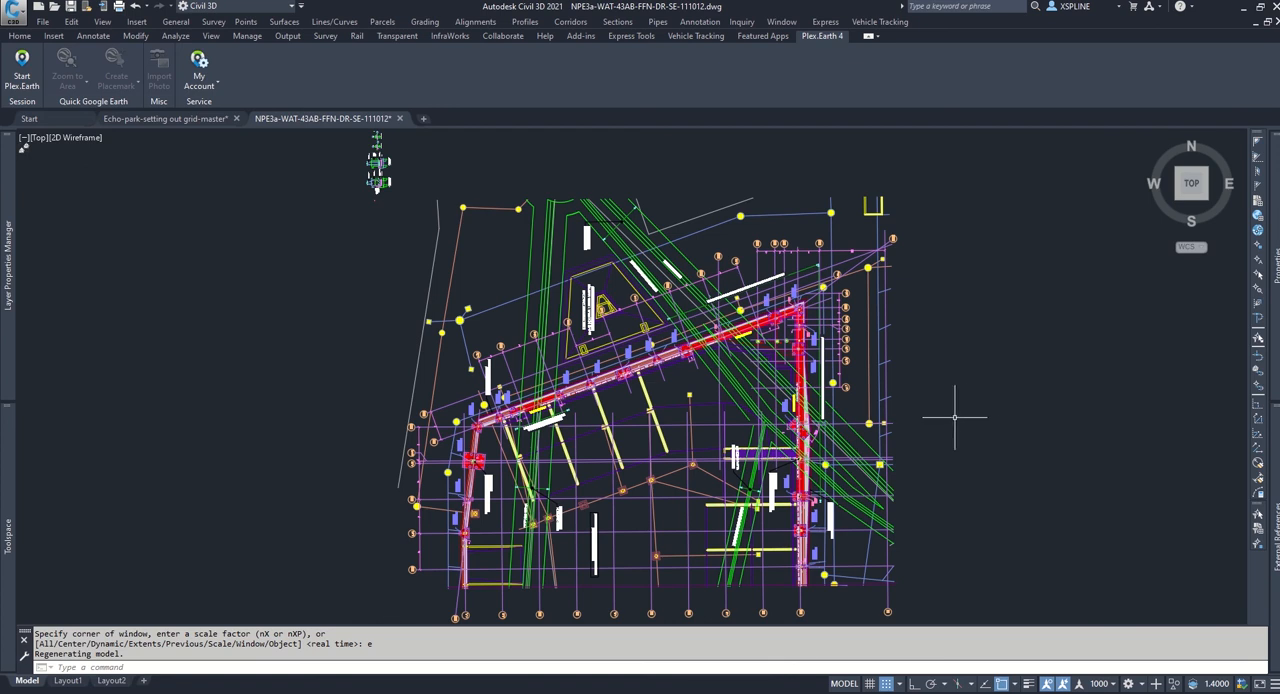